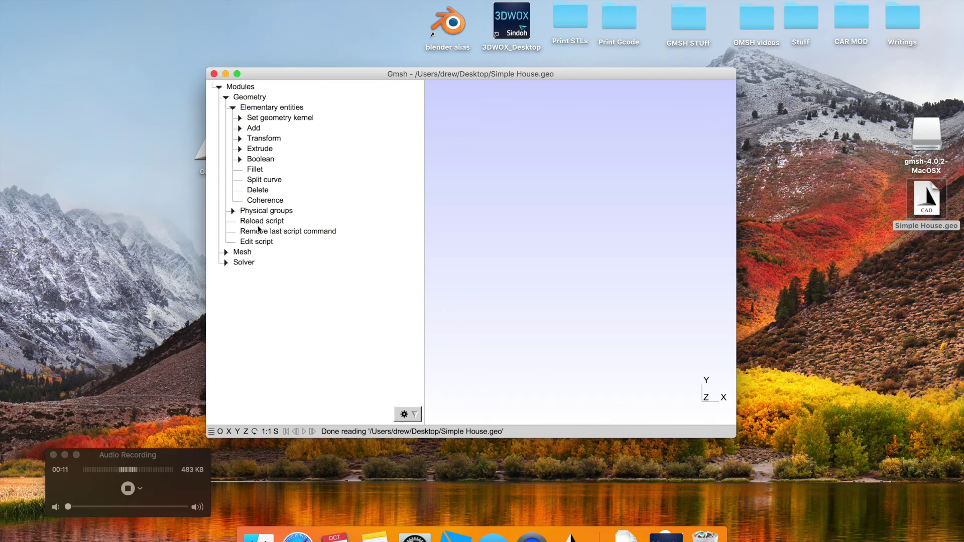
# Start a new box and set its DX, DY and DZ dimensions to 5.
pyautogui.click(240, 128)
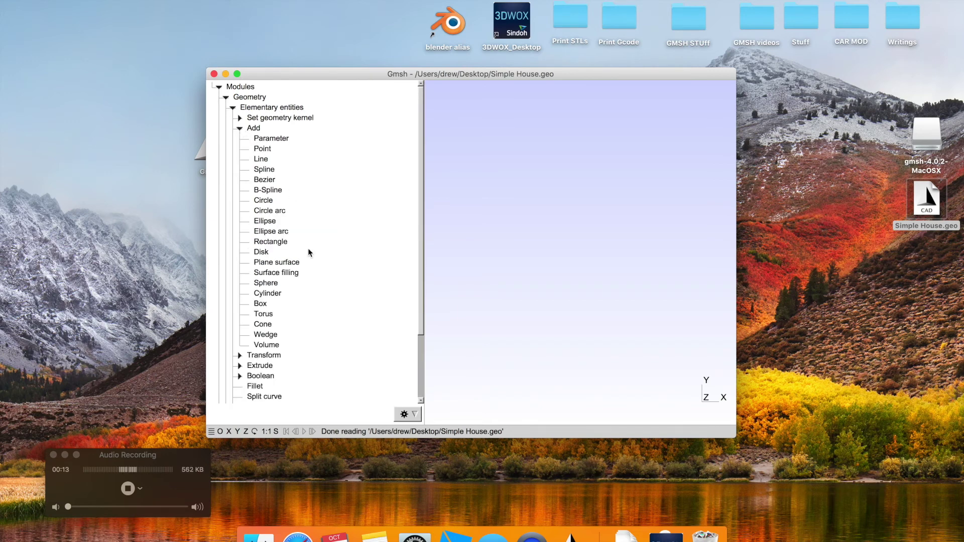
pyautogui.click(262, 303)
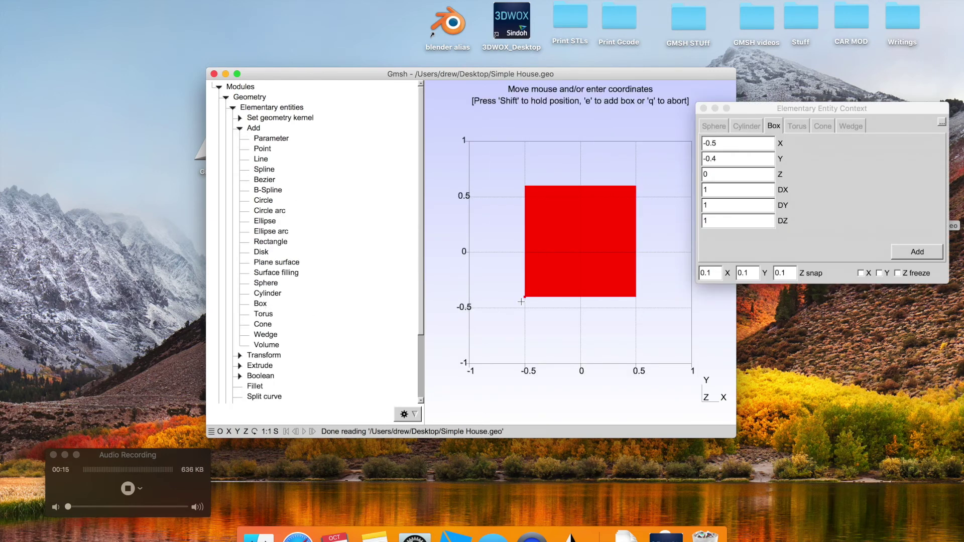
pyautogui.moveTo(521, 302); pyautogui.dragTo(532, 223)
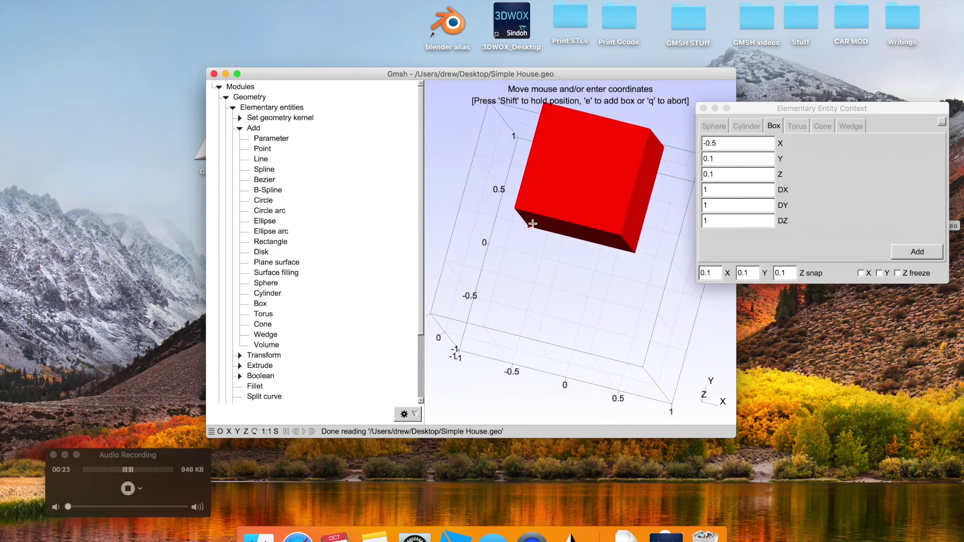
pyautogui.moveTo(512, 271); pyautogui.dragTo(571, 226)
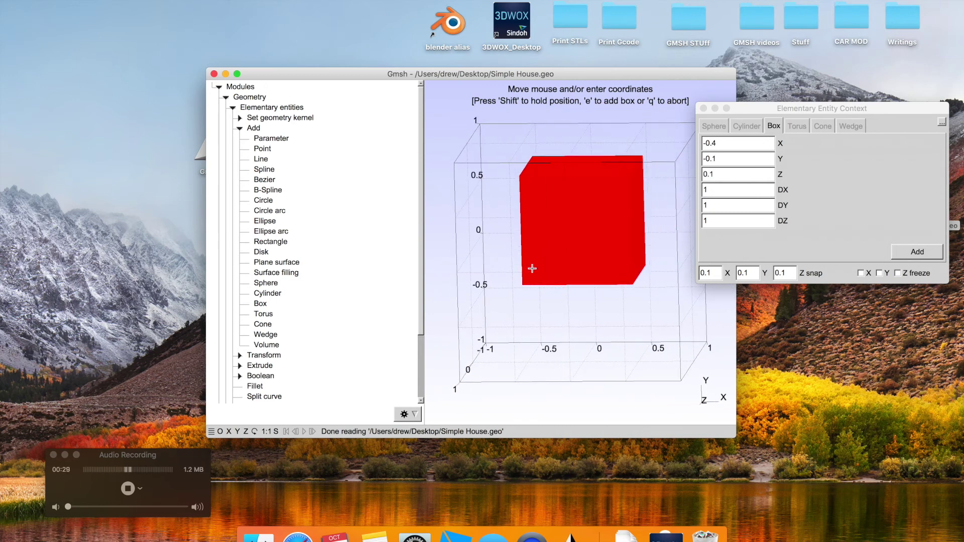
pyautogui.moveTo(813, 108); pyautogui.dragTo(844, 107)
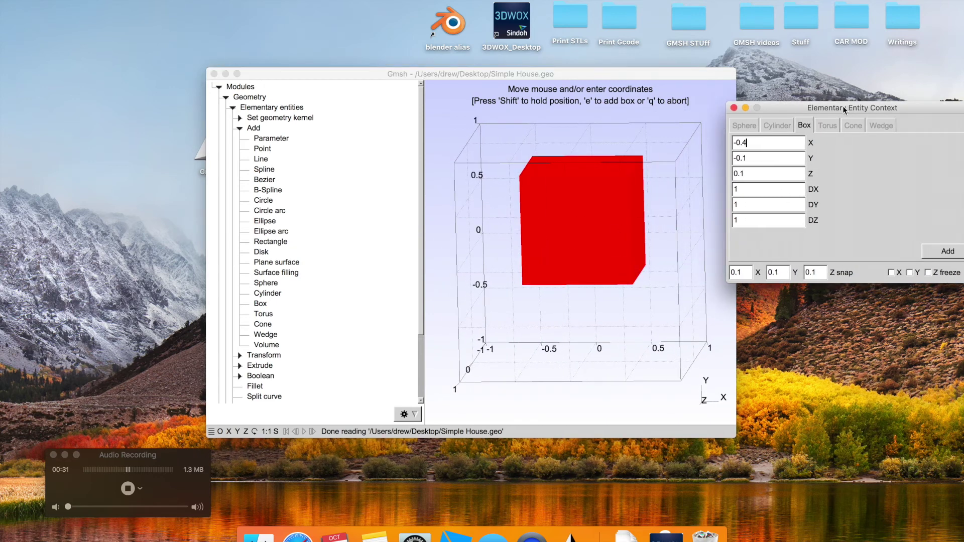
pyautogui.moveTo(713, 76); pyautogui.dragTo(610, 88)
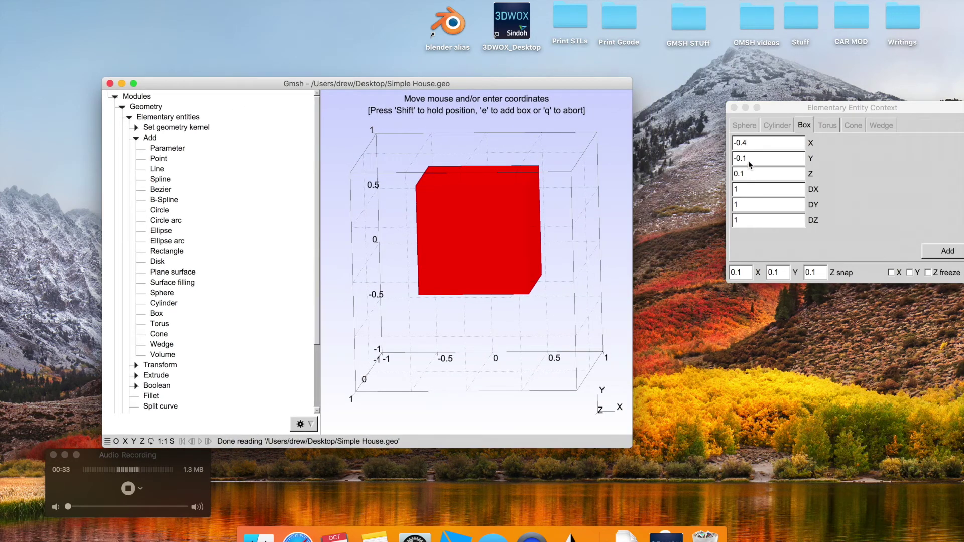
pyautogui.click(745, 190)
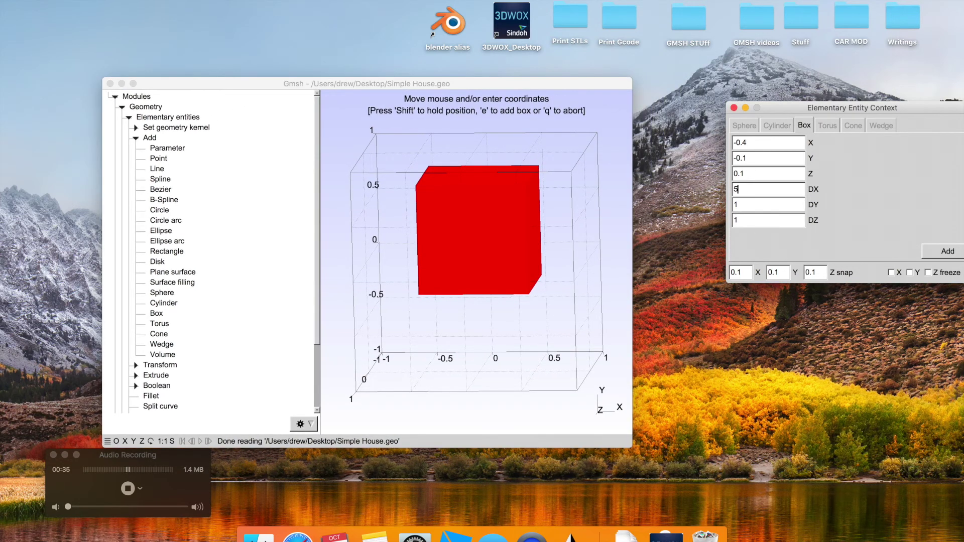
pyautogui.click(746, 206)
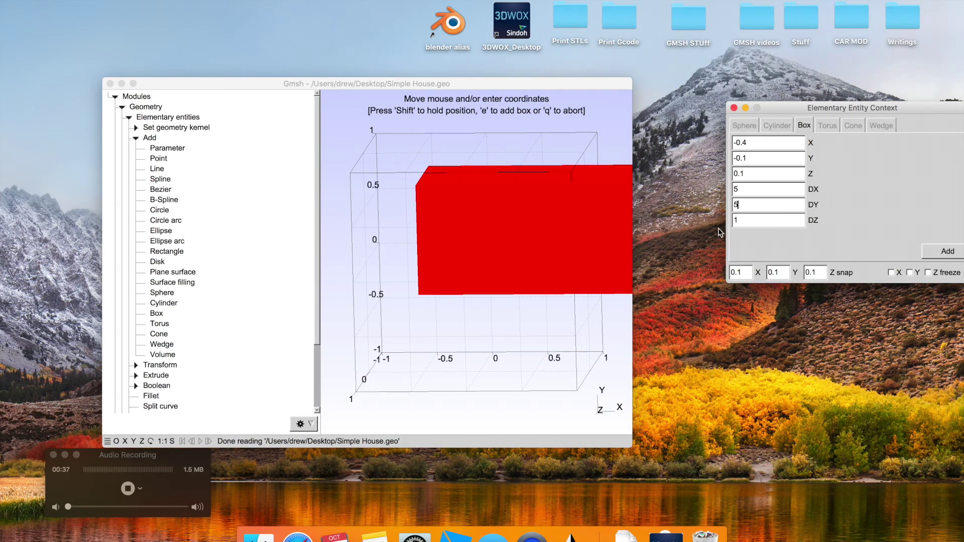
pyautogui.click(743, 223)
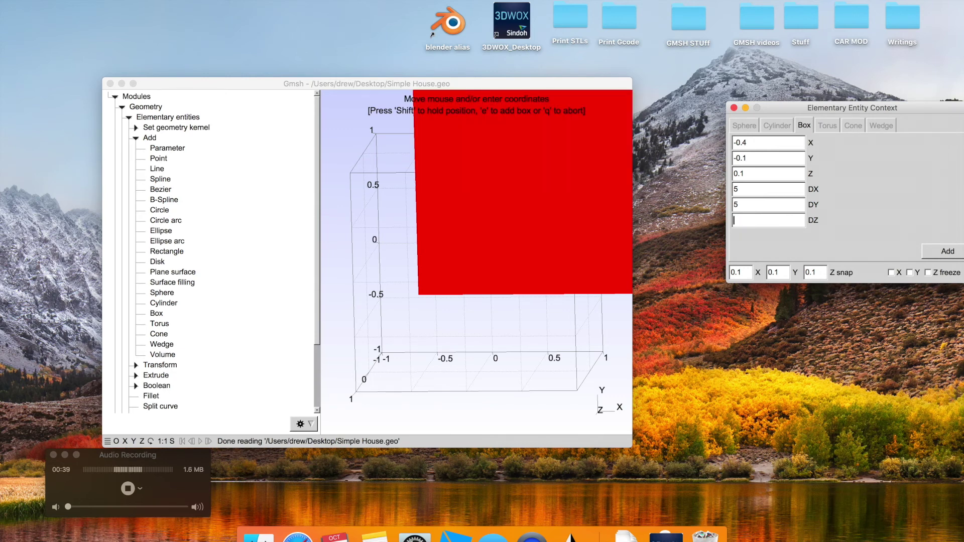
pyautogui.write('5')
pyautogui.press('Return')
# Add the box to the model with its origin at about X -0.6, Y 0, Z 0.1.
pyautogui.click(417, 232)
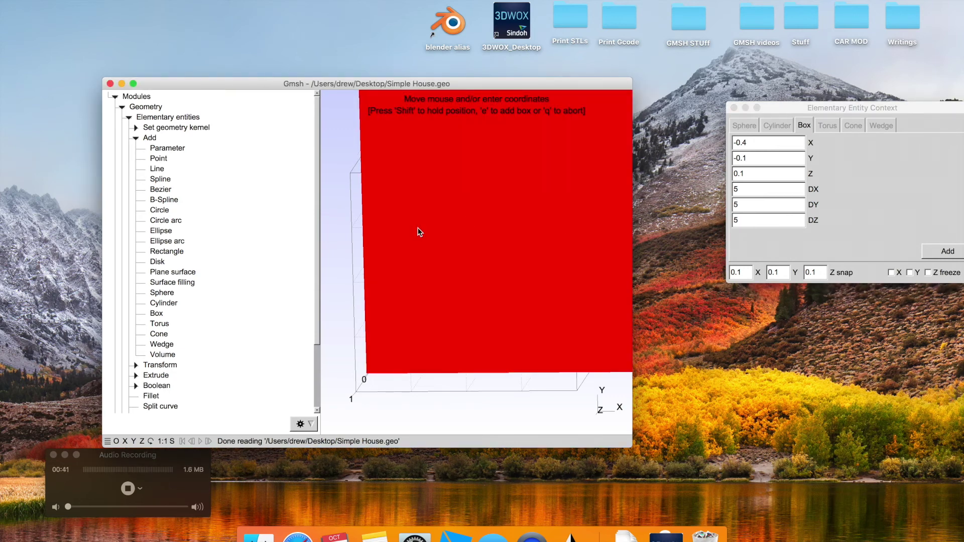
pyautogui.moveTo(404, 299); pyautogui.dragTo(472, 328)
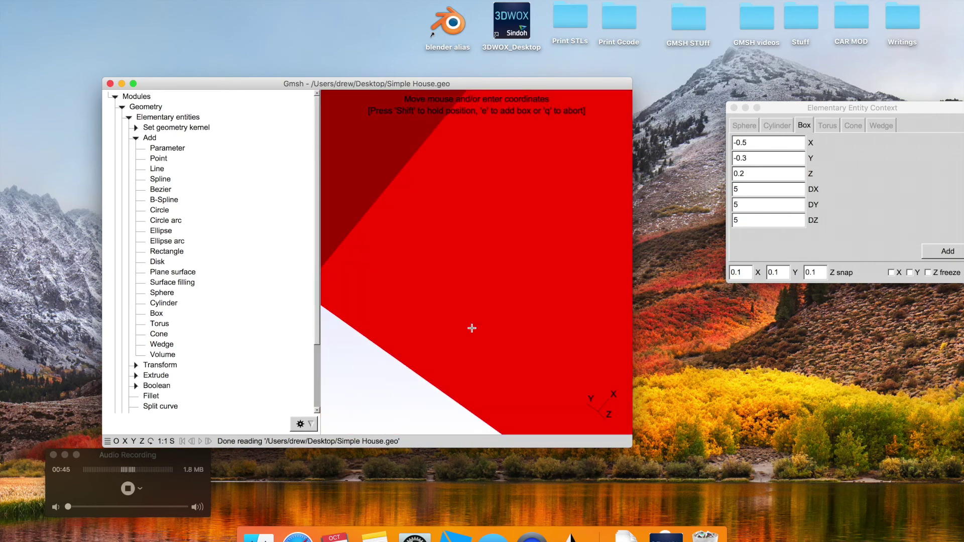
pyautogui.scroll(-5, 430, 312)
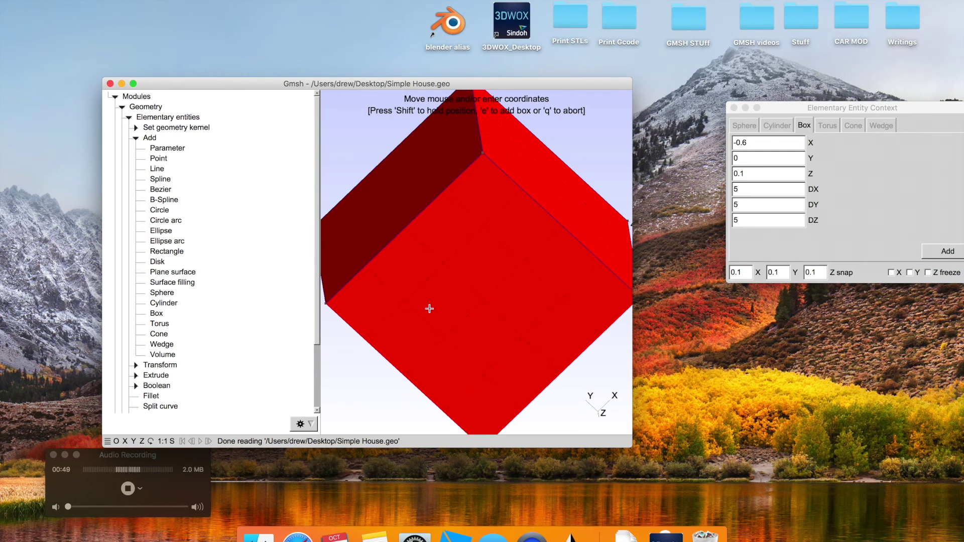
pyautogui.scroll(-8, 429, 309)
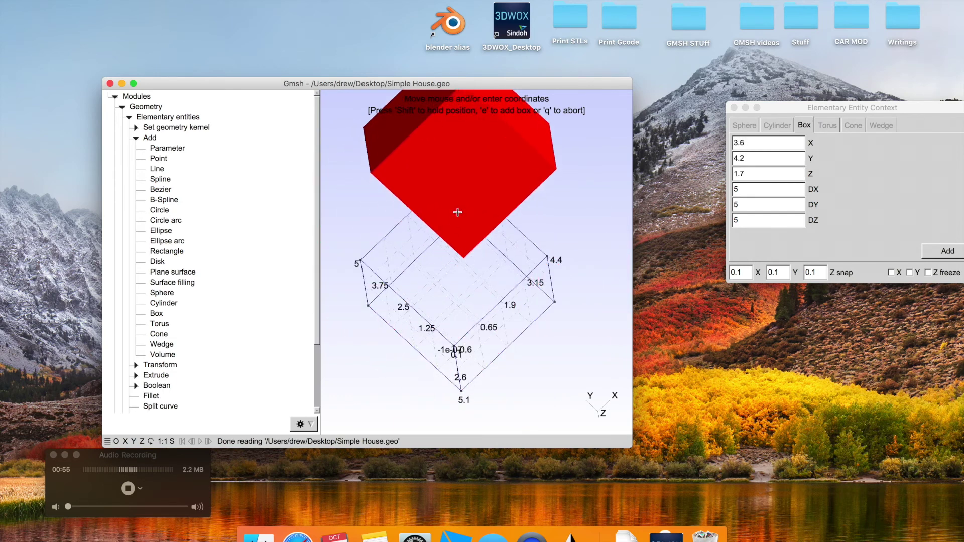
# Leave the Box command and remove the extra second box by removing the last script command.
pyautogui.moveTo(424, 370); pyautogui.dragTo(570, 384)
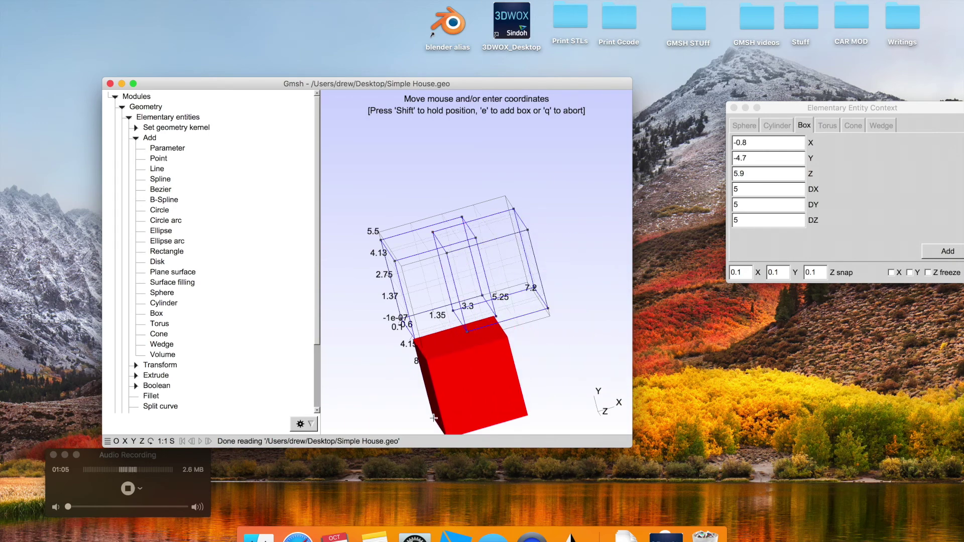
pyautogui.moveTo(490, 419); pyautogui.dragTo(468, 396)
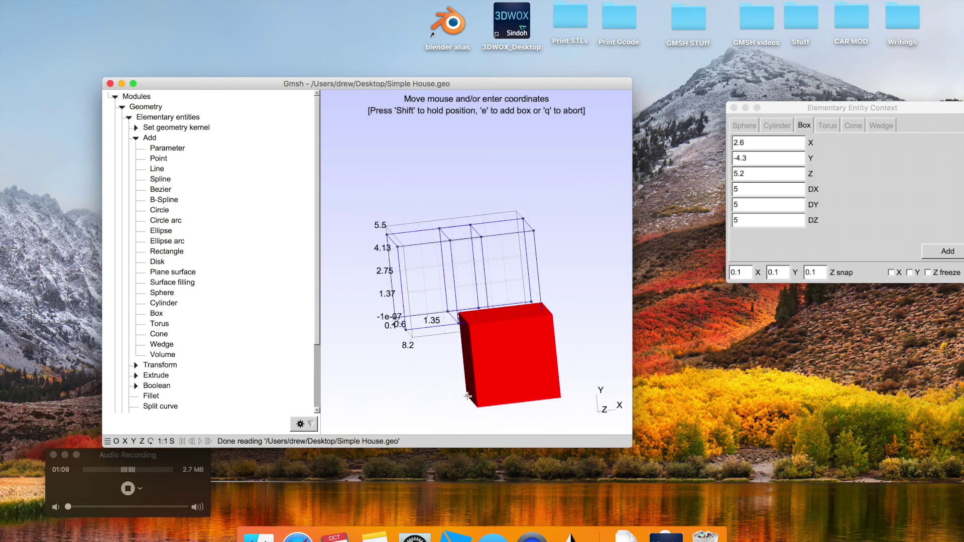
pyautogui.press('q')
pyautogui.moveTo(480, 291); pyautogui.dragTo(314, 336)
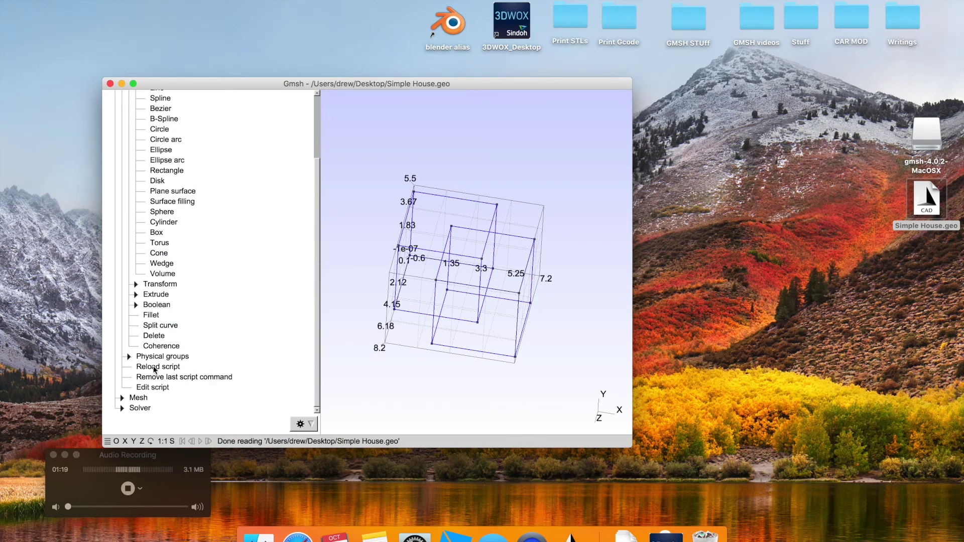
pyautogui.click(158, 380)
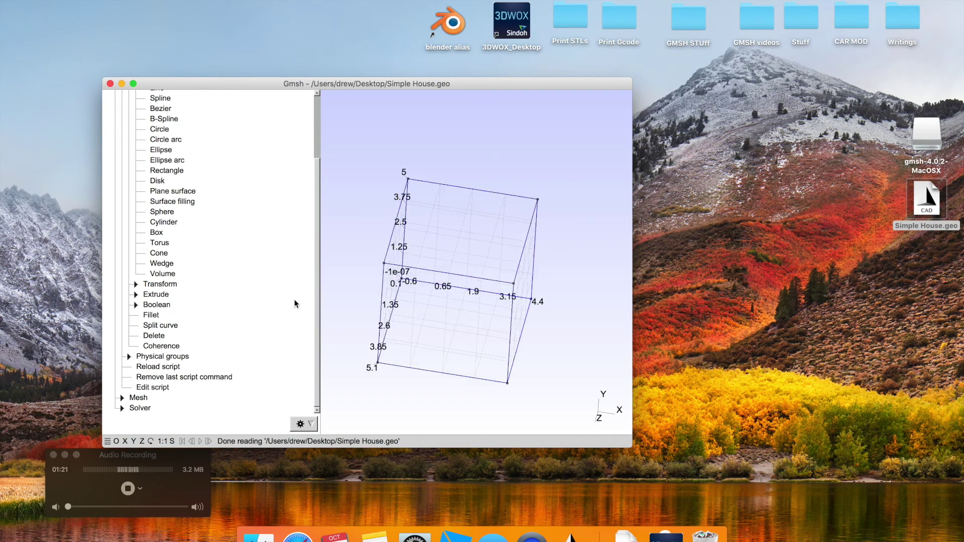
# View the box straight along the X axis and start adding a point.
pyautogui.moveTo(513, 311); pyautogui.dragTo(529, 264)
pyautogui.moveTo(479, 347); pyautogui.dragTo(481, 300)
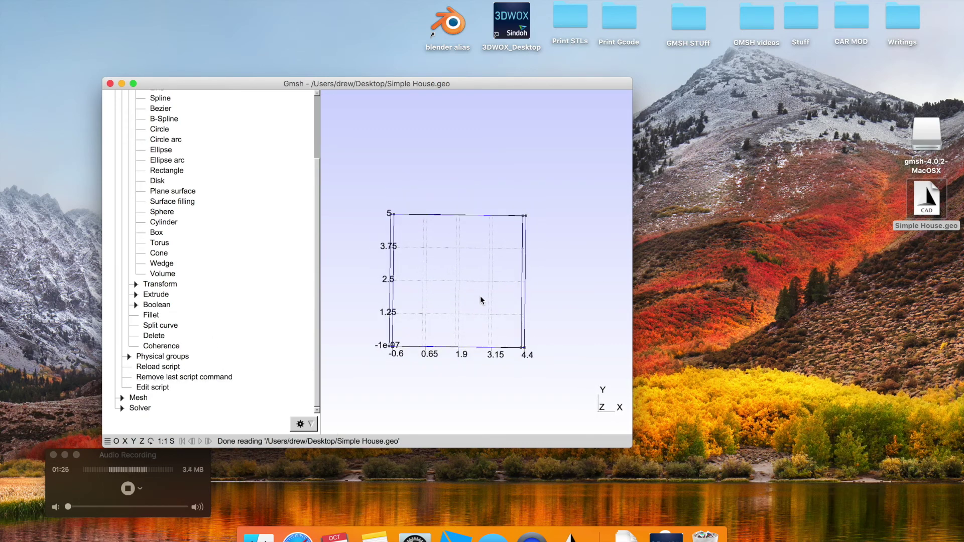
pyautogui.click(126, 441)
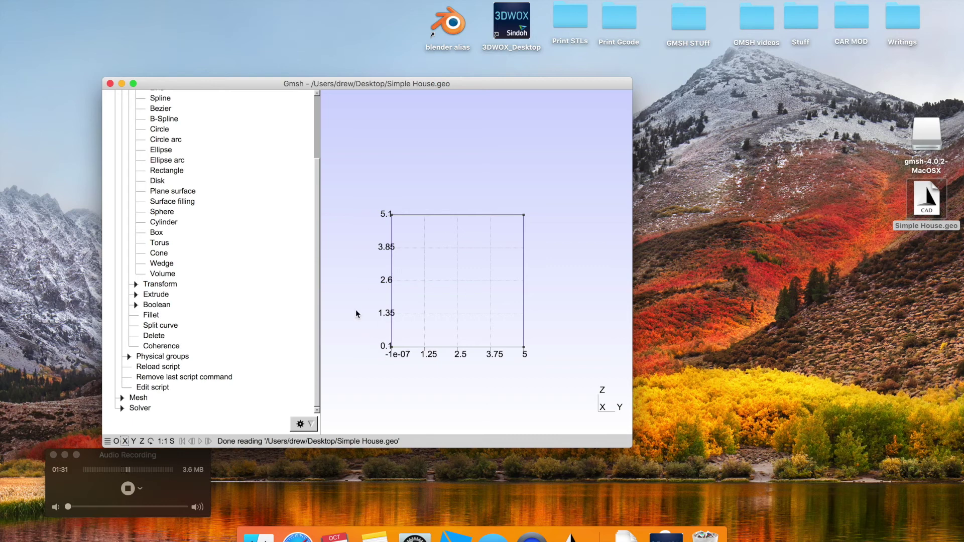
pyautogui.click(496, 284)
pyautogui.moveTo(496, 284); pyautogui.dragTo(452, 308)
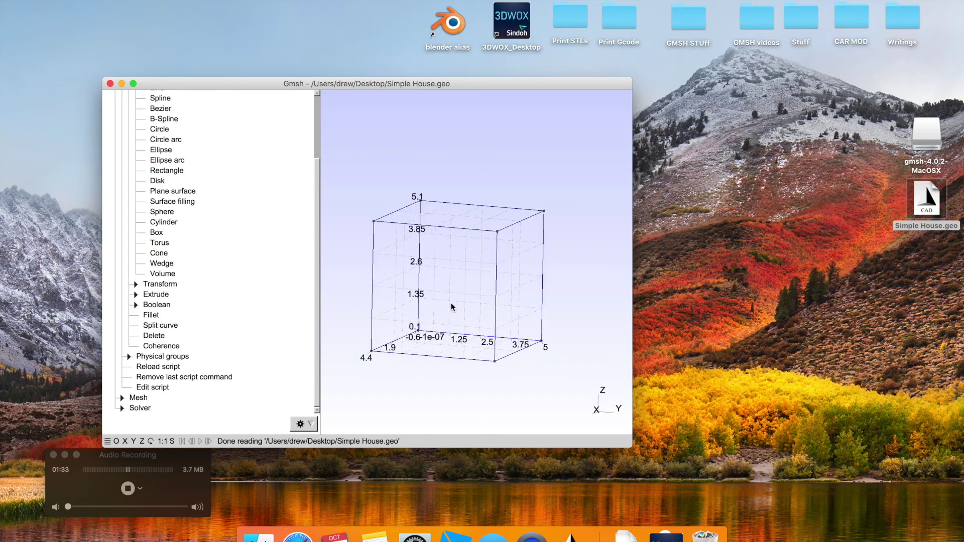
pyautogui.click(124, 441)
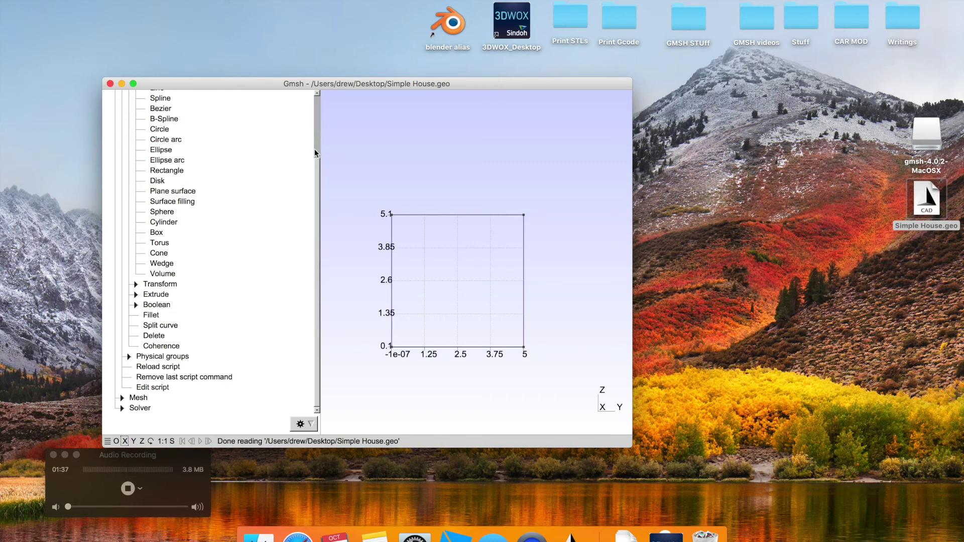
pyautogui.moveTo(315, 164); pyautogui.dragTo(331, 88)
pyautogui.click(159, 158)
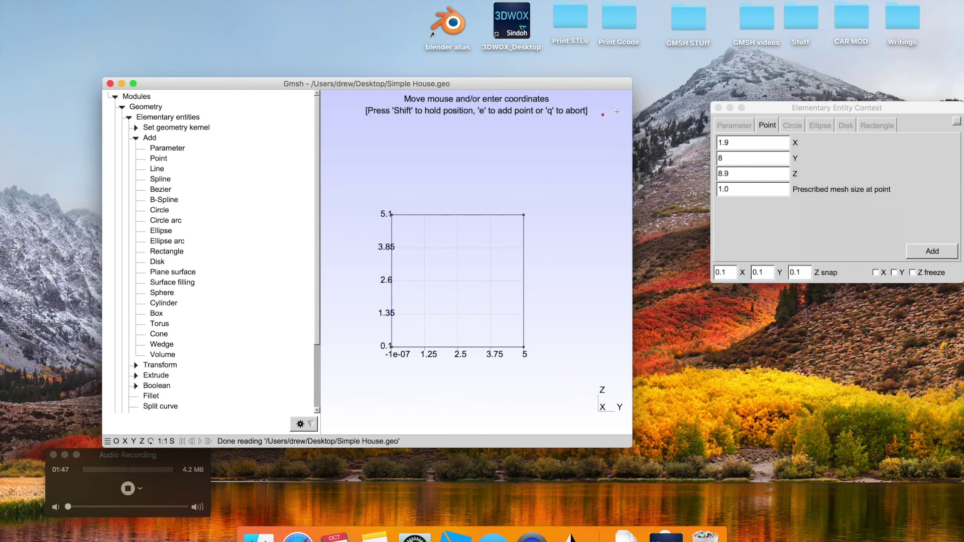
pyautogui.moveTo(824, 112); pyautogui.dragTo(771, 133)
pyautogui.click(824, 292)
pyautogui.click(842, 293)
pyautogui.click(860, 293)
pyautogui.click(495, 310)
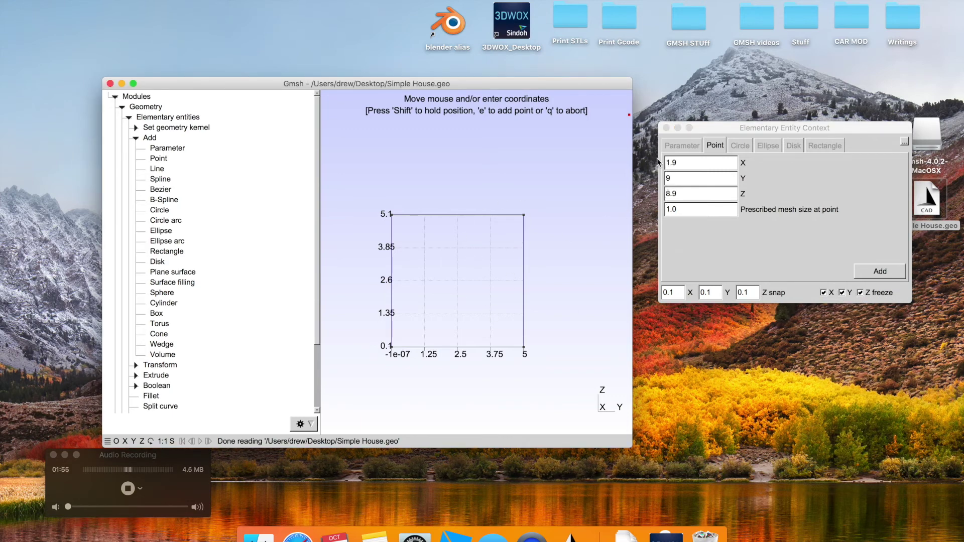
pyautogui.click(823, 293)
pyautogui.click(842, 292)
pyautogui.click(860, 293)
# Add a roof apex point above the box at about X 1.9, Z 6.7, near the middle of its Y width.
pyautogui.click(427, 229)
pyautogui.moveTo(494, 229); pyautogui.dragTo(496, 227)
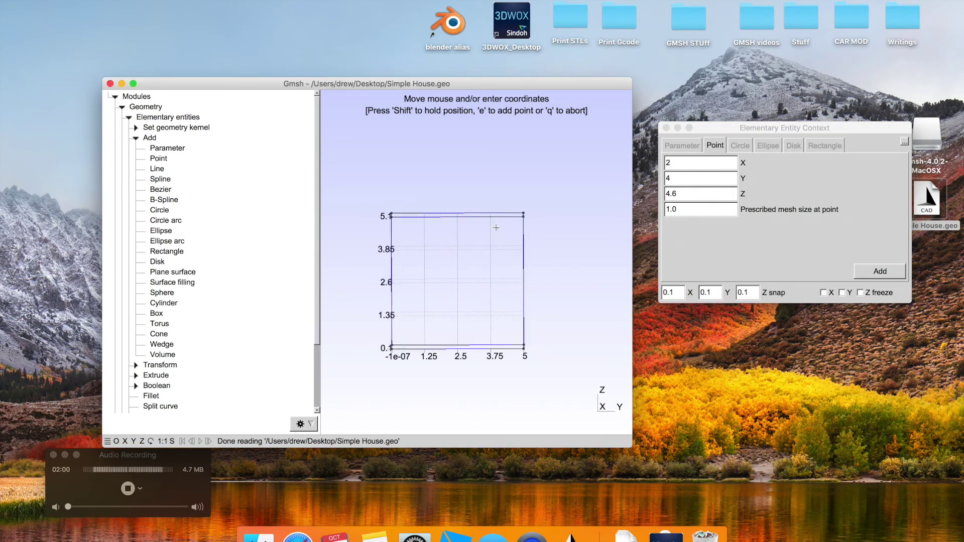
pyautogui.click(125, 441)
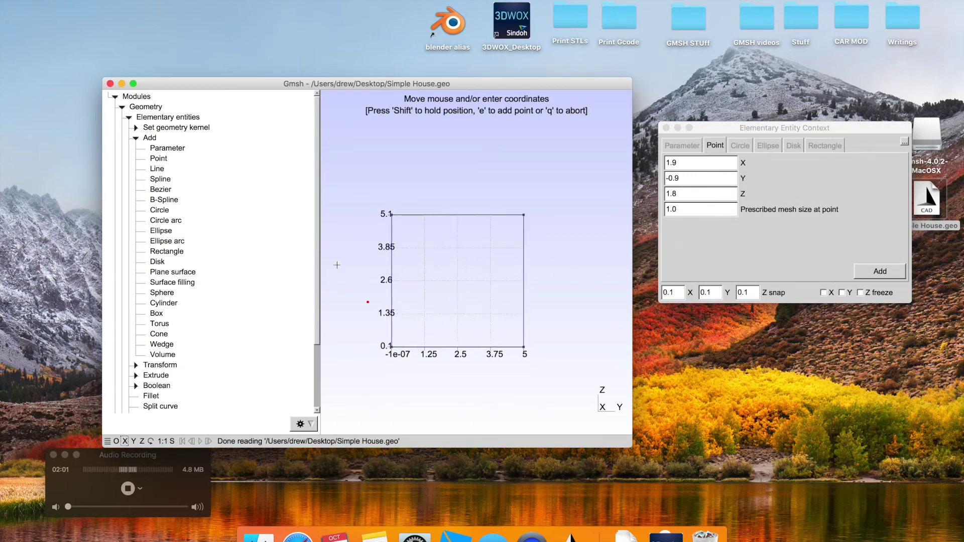
pyautogui.click(456, 173)
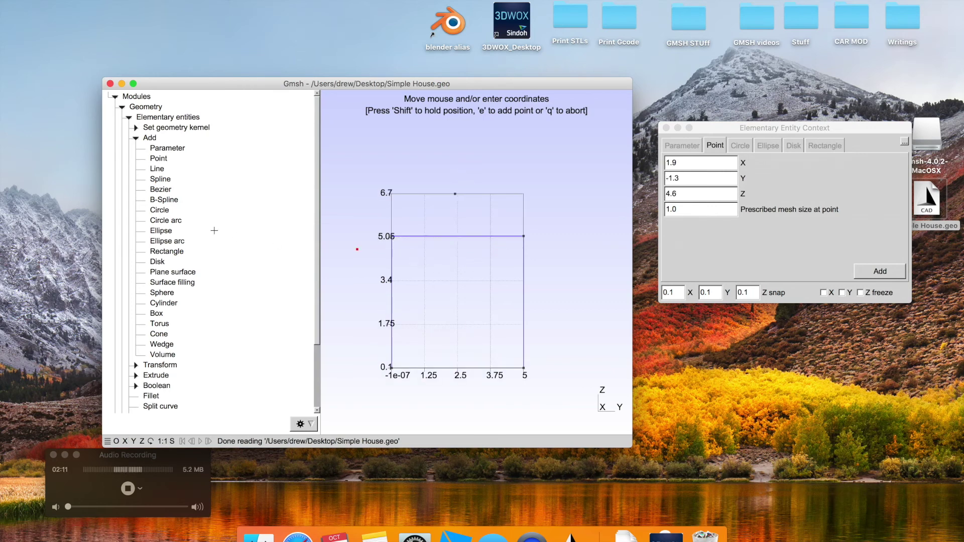
pyautogui.click(160, 171)
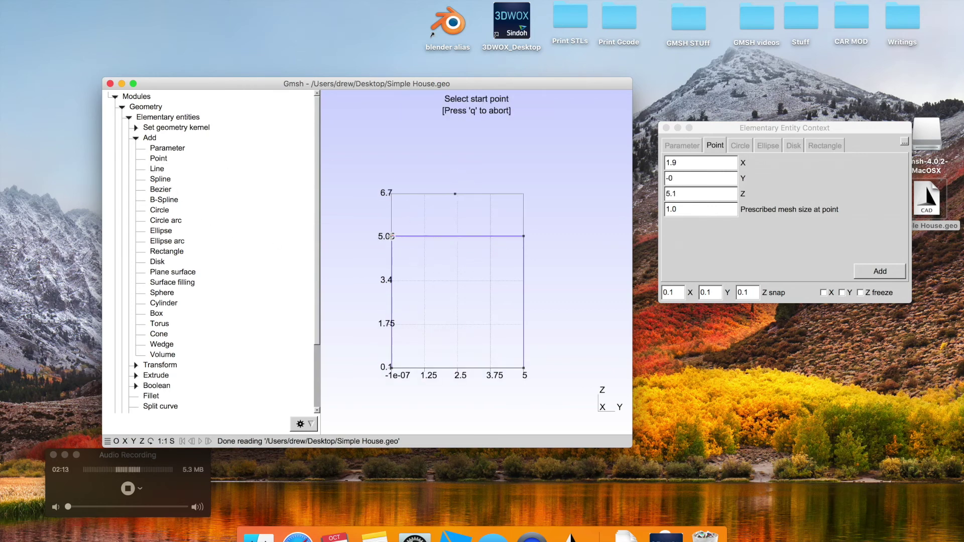
pyautogui.click(393, 235)
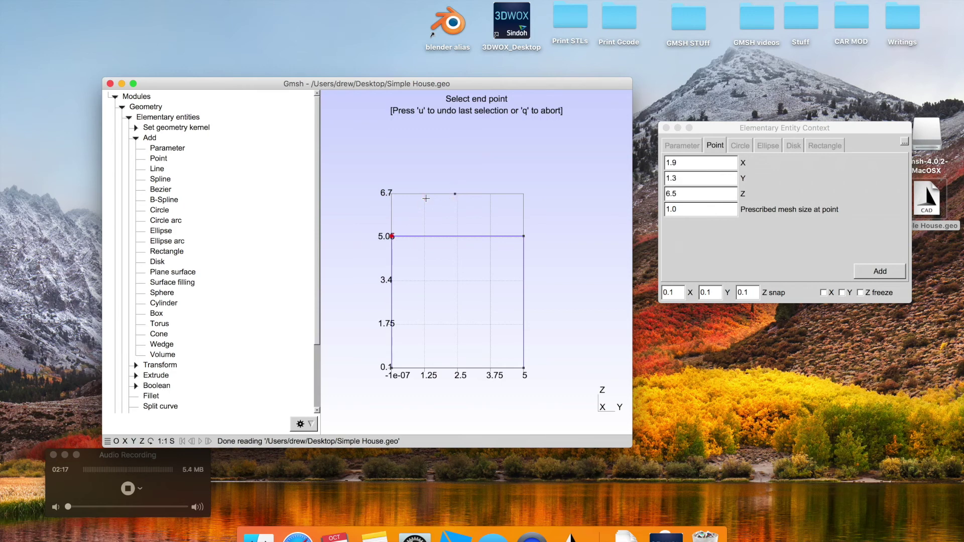
pyautogui.press('q')
# Draw two lines joining the roof apex point to the box's two top corners on the side facing the view.
pyautogui.click(194, 168)
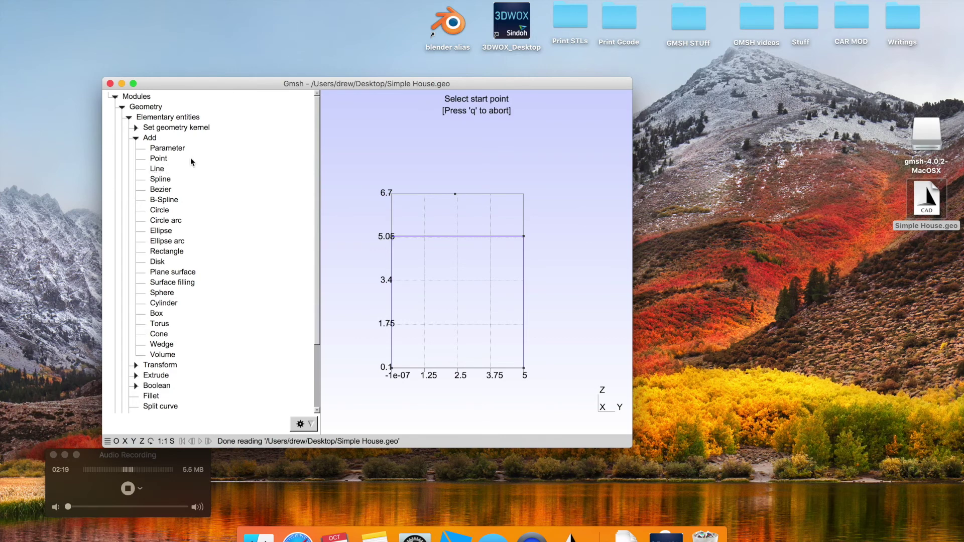
pyautogui.click(392, 236)
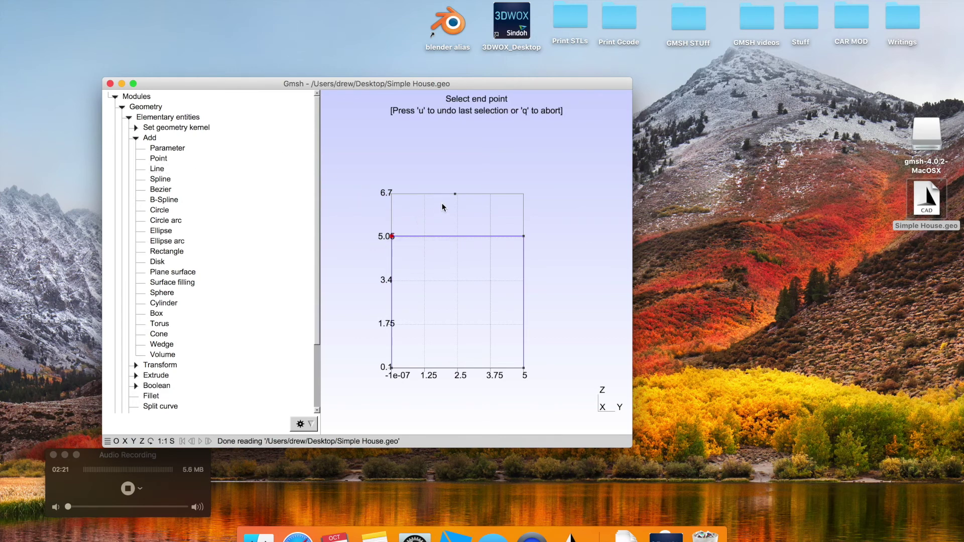
pyautogui.click(455, 195)
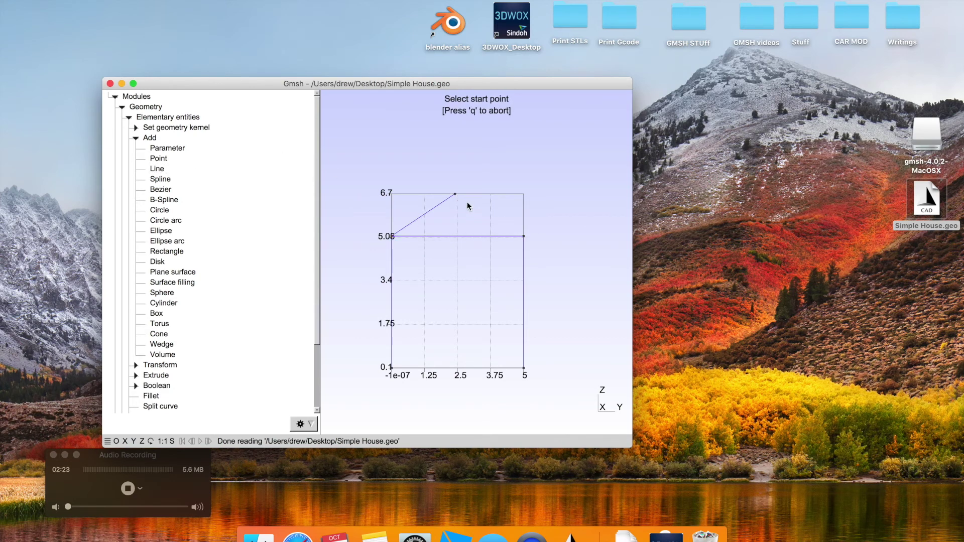
pyautogui.click(455, 194)
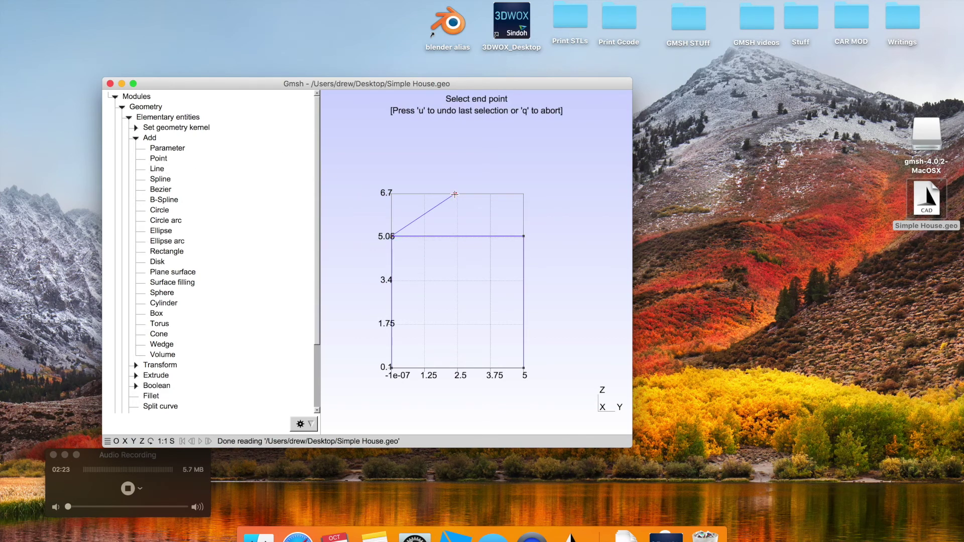
pyautogui.click(523, 236)
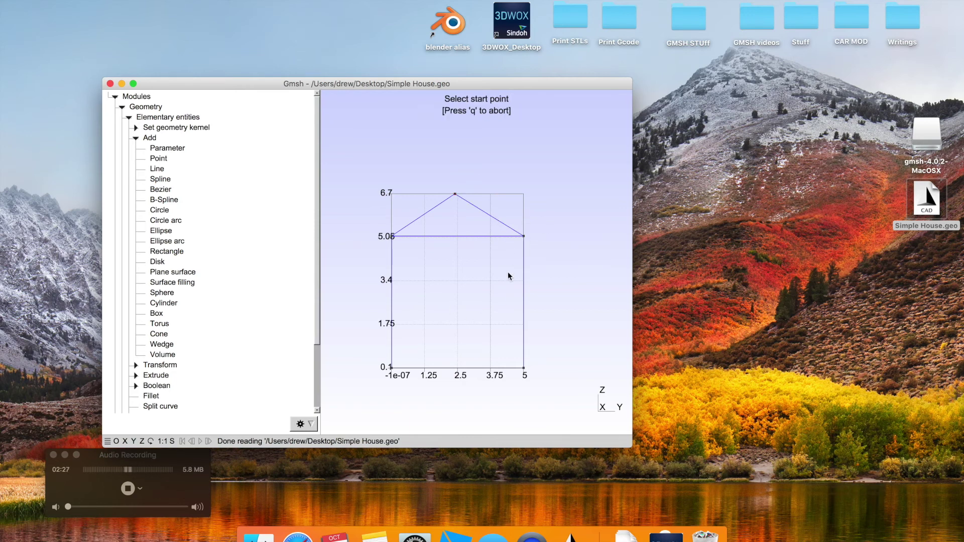
# Draw two more lines joining the roof apex point to the box's remaining two top corners.
pyautogui.moveTo(547, 267); pyautogui.dragTo(445, 282)
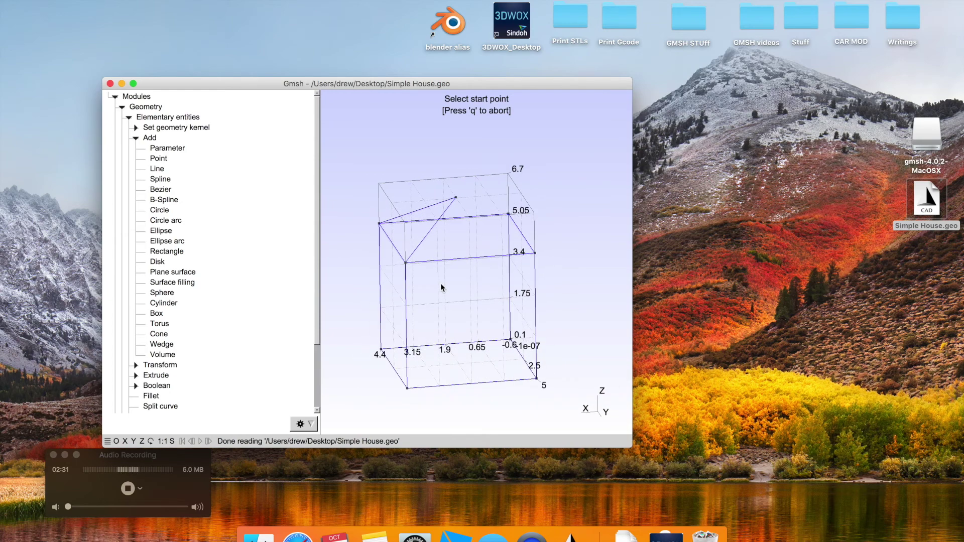
pyautogui.click(455, 199)
pyautogui.click(508, 214)
pyautogui.click(455, 199)
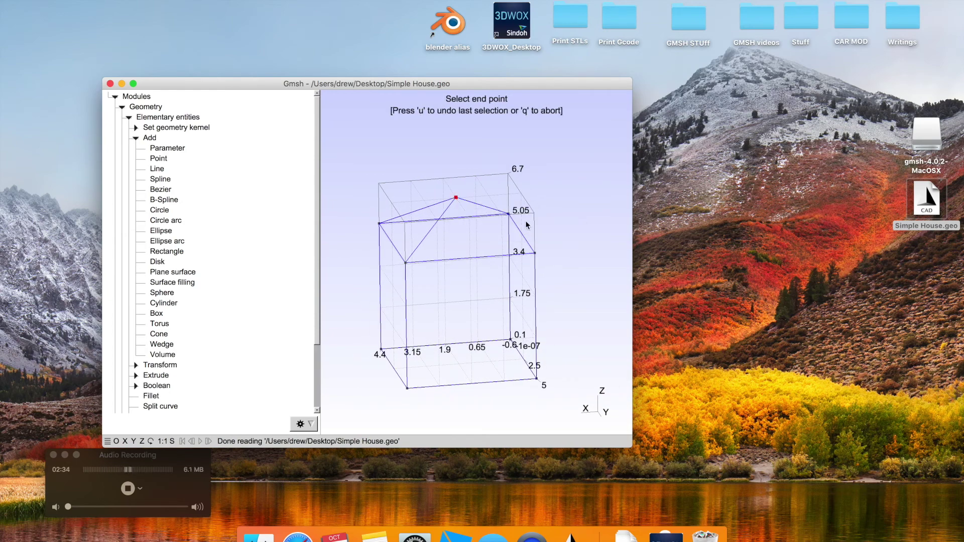
pyautogui.click(534, 254)
pyautogui.moveTo(503, 290); pyautogui.dragTo(478, 271)
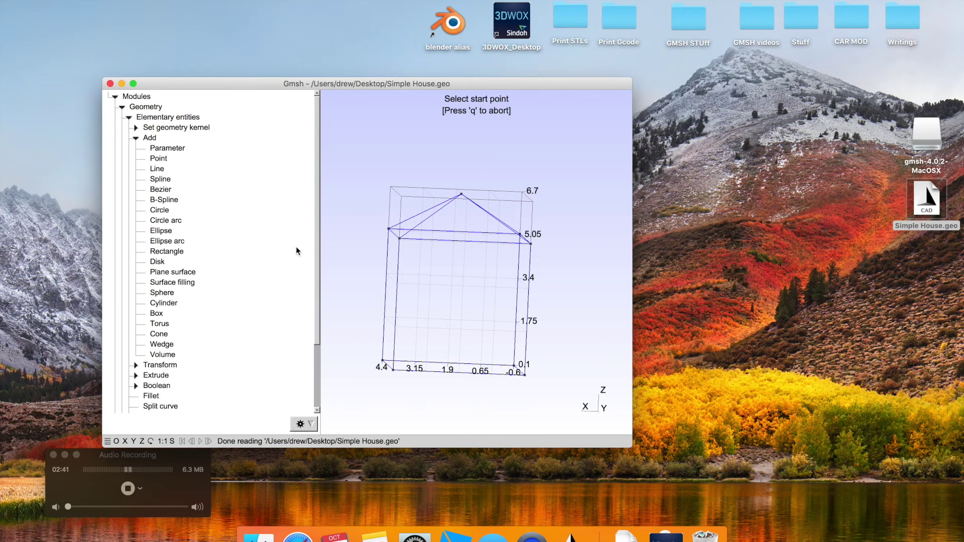
# Remove the four roof lines and the apex point by removing the last script command five times.
pyautogui.scroll(-5, 318, 252)
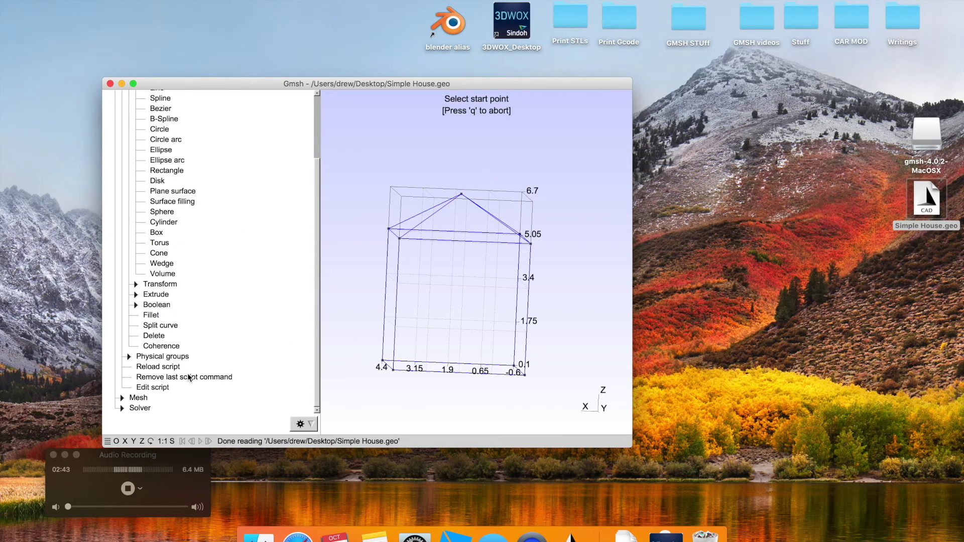
pyautogui.click(188, 378)
pyautogui.click(187, 378)
pyautogui.click(188, 377)
pyautogui.click(188, 378)
pyautogui.click(188, 379)
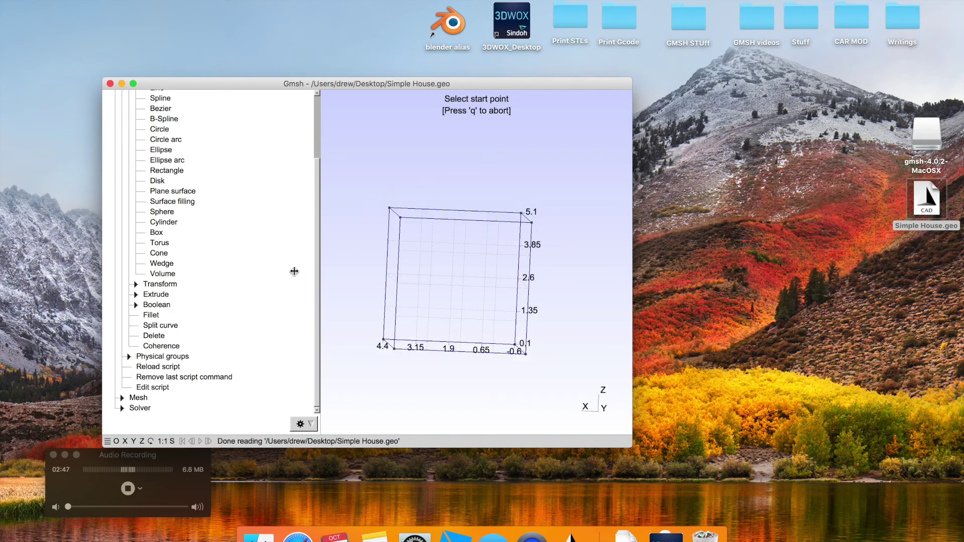
# Start adding a new point and freeze its X coordinate at 4.4, in line with the box's side.
pyautogui.moveTo(357, 267); pyautogui.dragTo(432, 282)
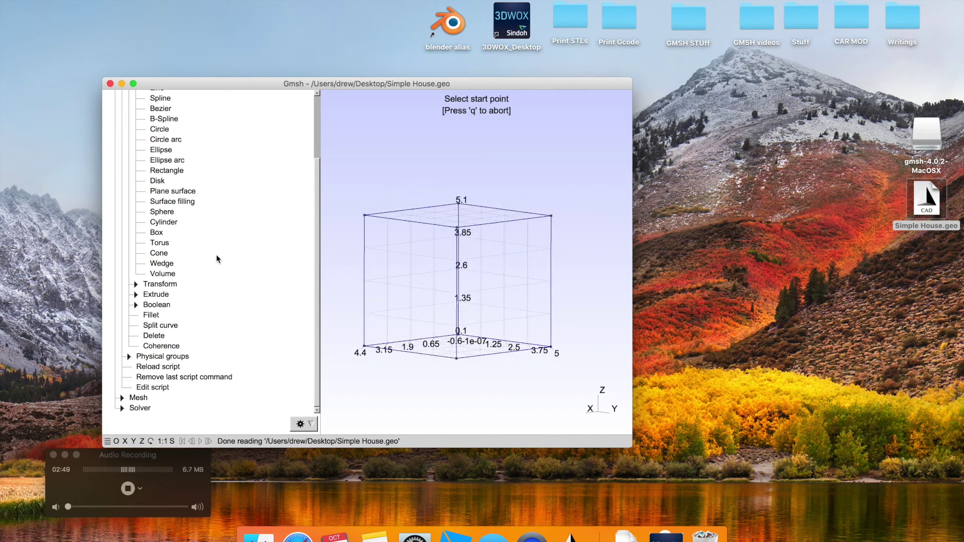
pyautogui.click(125, 441)
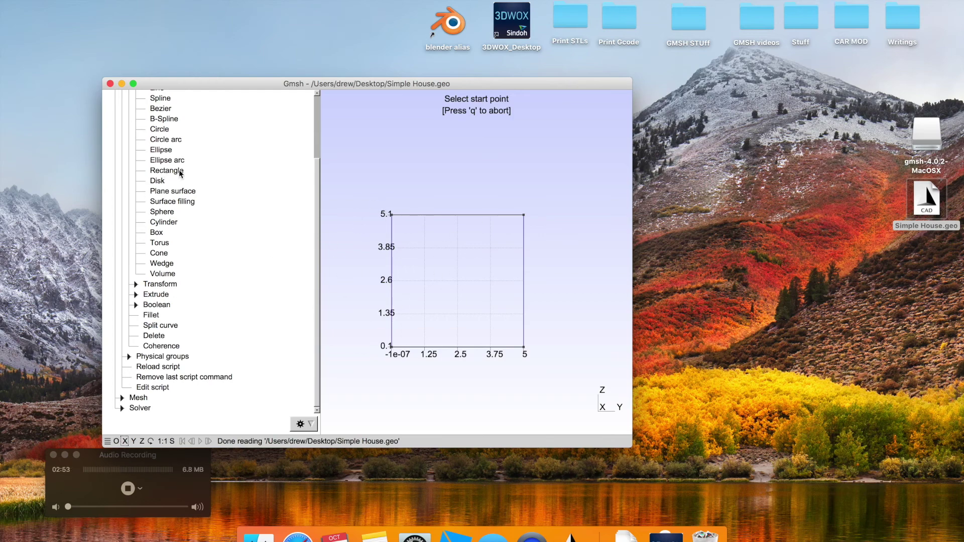
pyautogui.scroll(5, 319, 145)
pyautogui.click(167, 143)
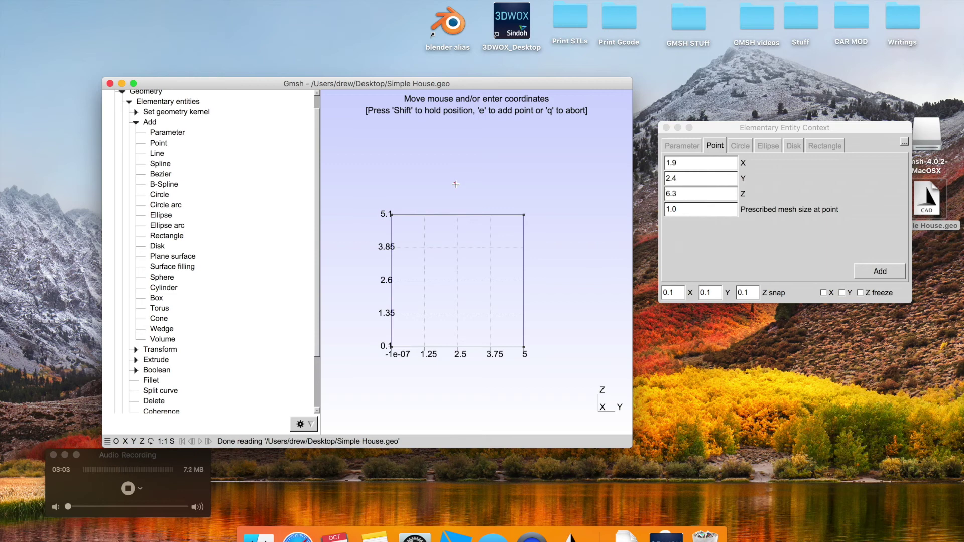
pyautogui.moveTo(455, 181); pyautogui.dragTo(437, 209)
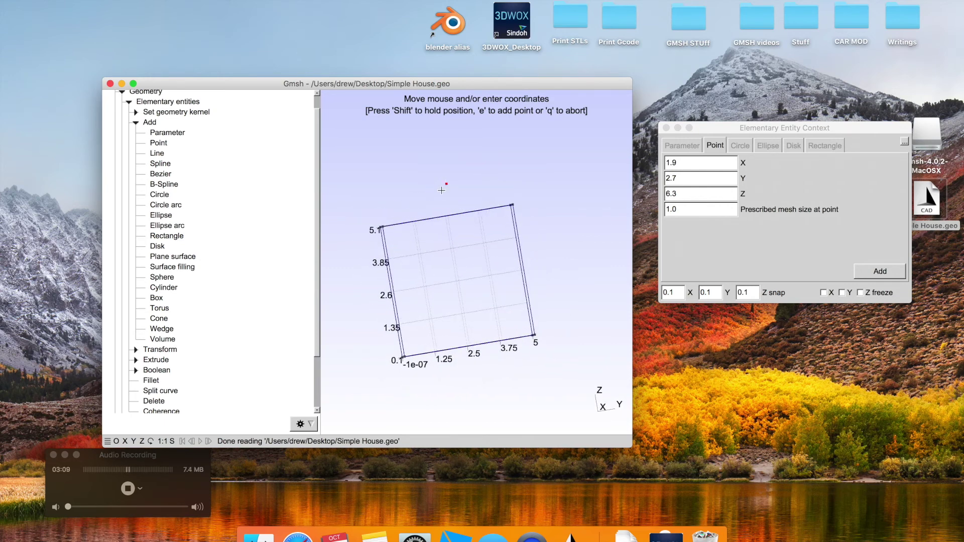
pyautogui.click(125, 441)
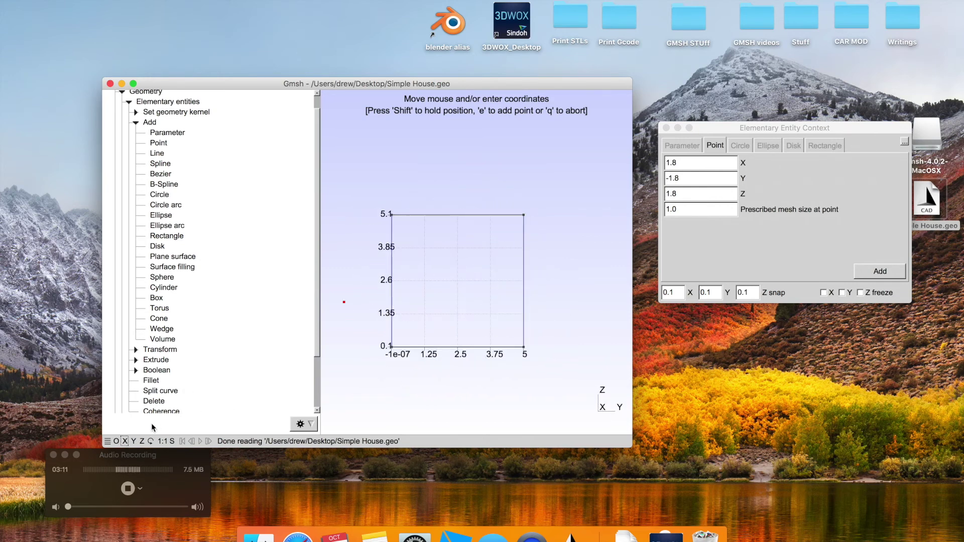
pyautogui.click(134, 441)
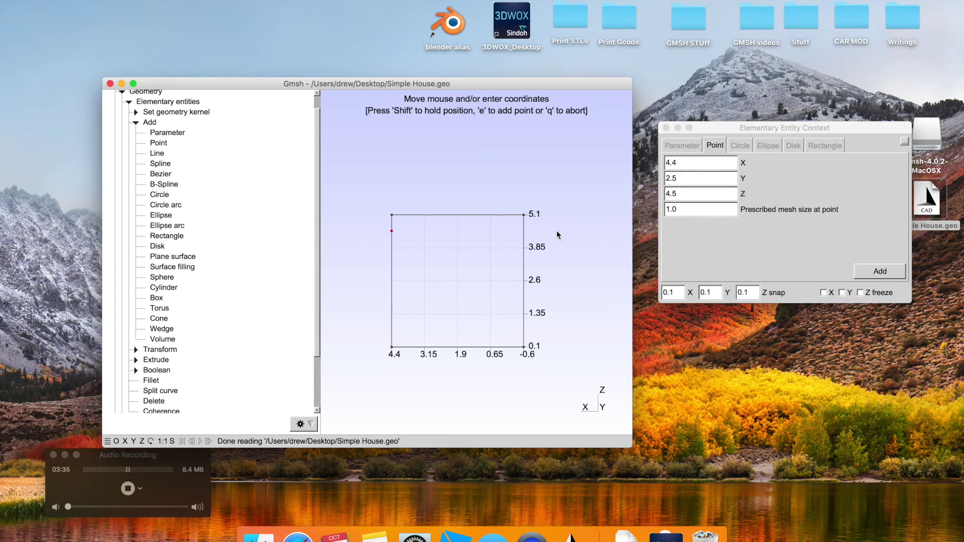
pyautogui.click(824, 293)
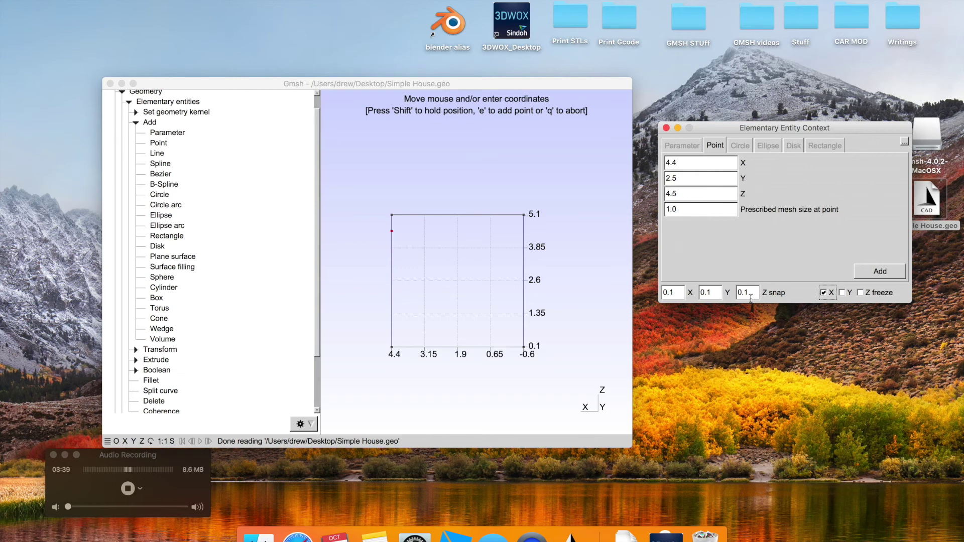
pyautogui.click(429, 201)
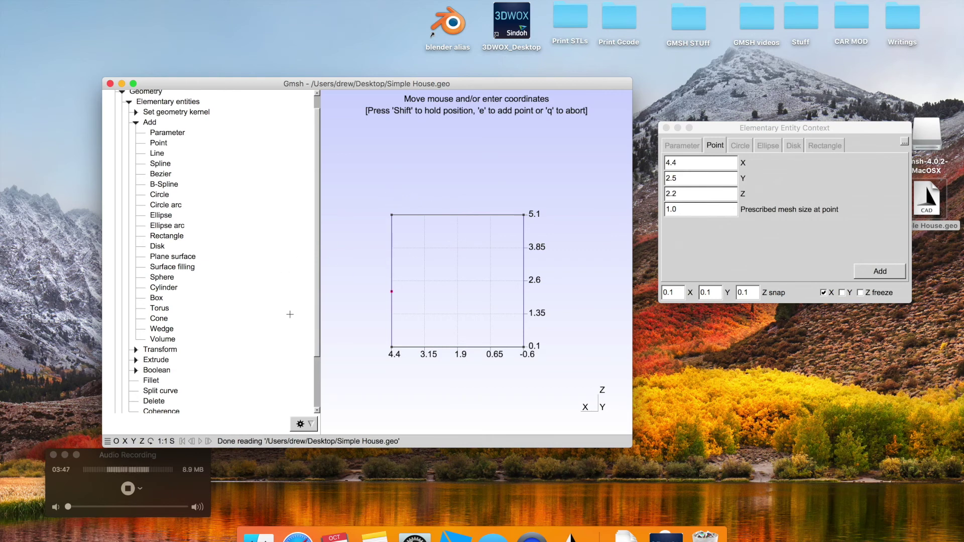
# Freeze the point's Y coordinate at 2.4 and add the first roof ridge point at Z 6.9.
pyautogui.click(125, 442)
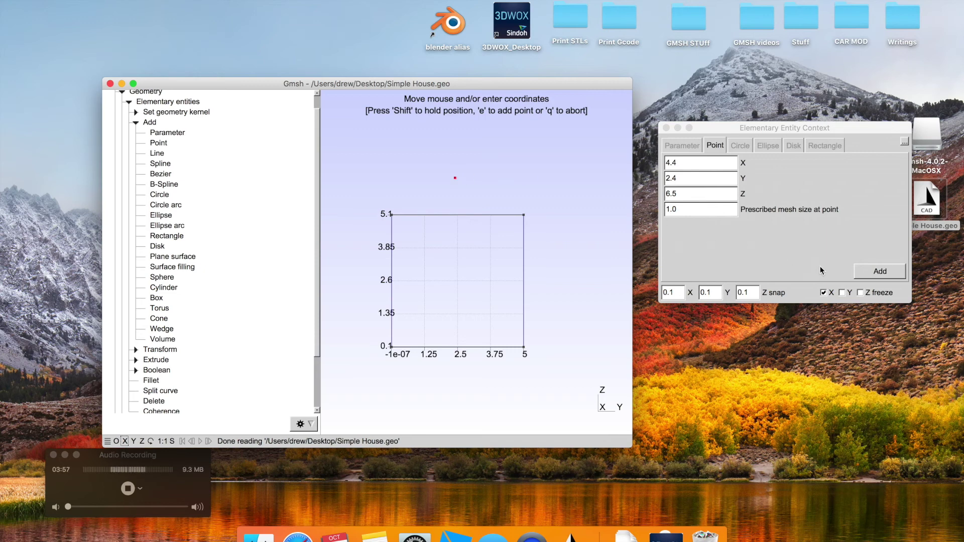
pyautogui.click(843, 293)
pyautogui.moveTo(494, 167); pyautogui.dragTo(443, 178)
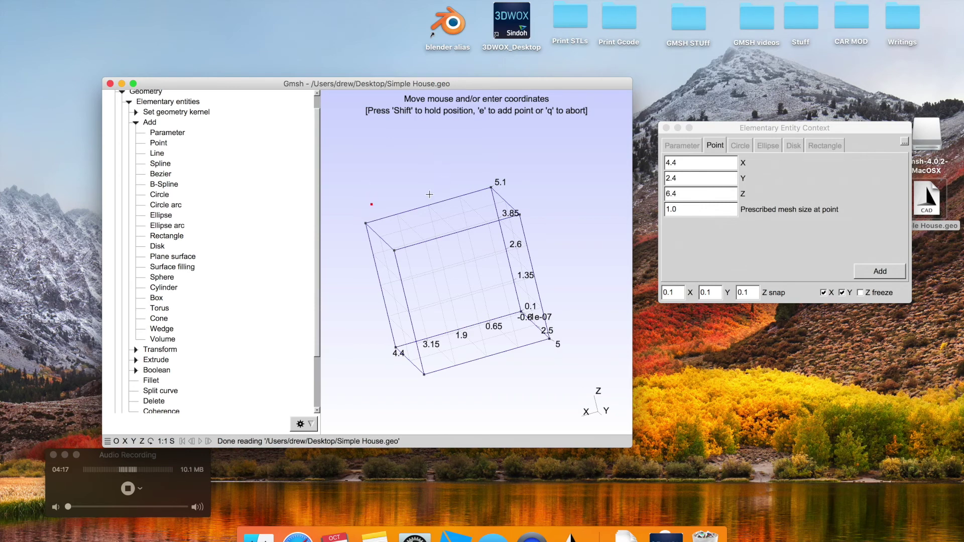
pyautogui.click(125, 441)
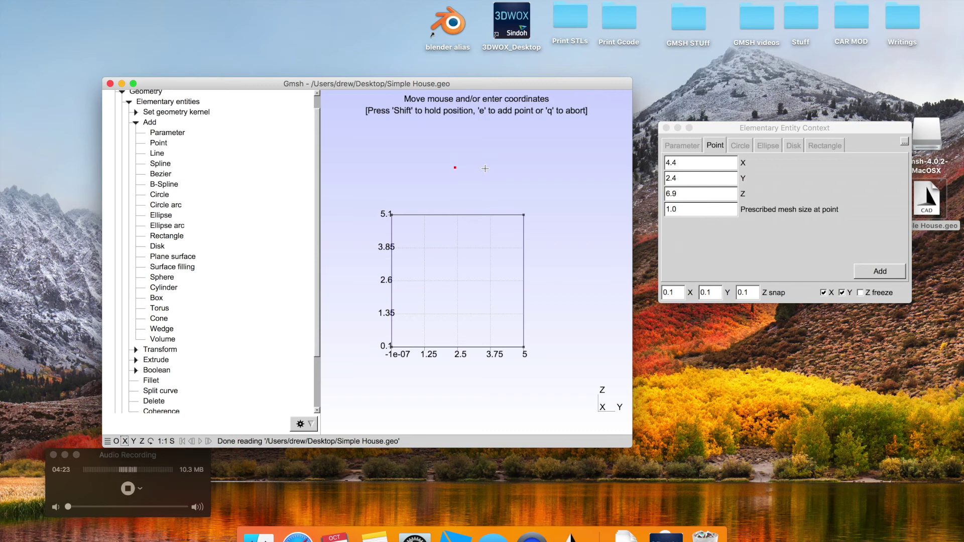
pyautogui.press('e')
# Freeze Z at 6.9, unfreeze X and add a second ridge point at X -0.6, Y 2.4 above the box's opposite side.
pyautogui.moveTo(499, 203); pyautogui.dragTo(506, 215)
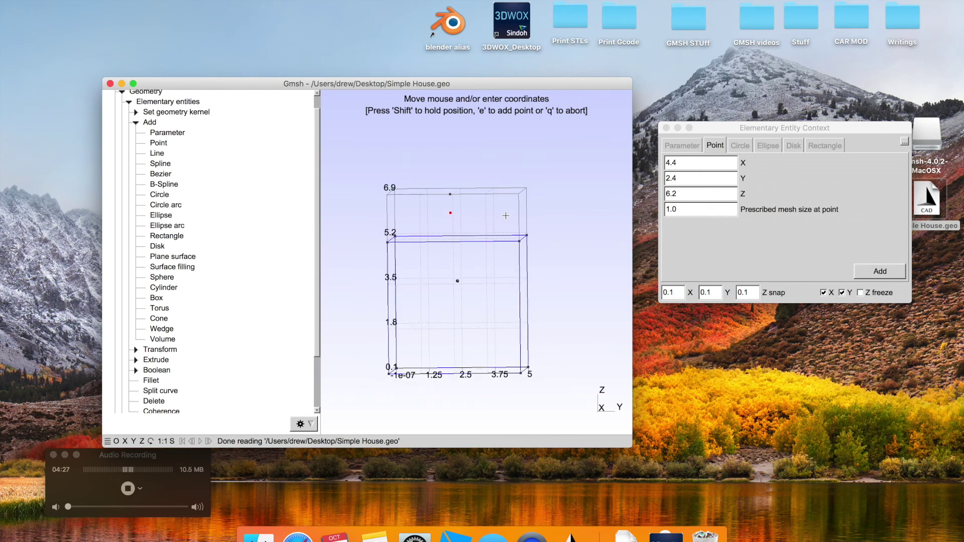
pyautogui.click(124, 441)
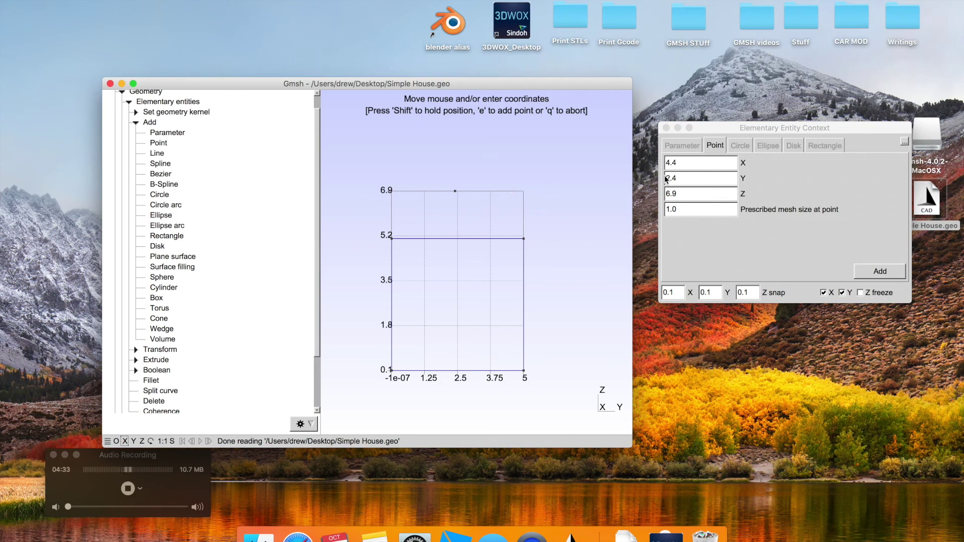
pyautogui.click(861, 292)
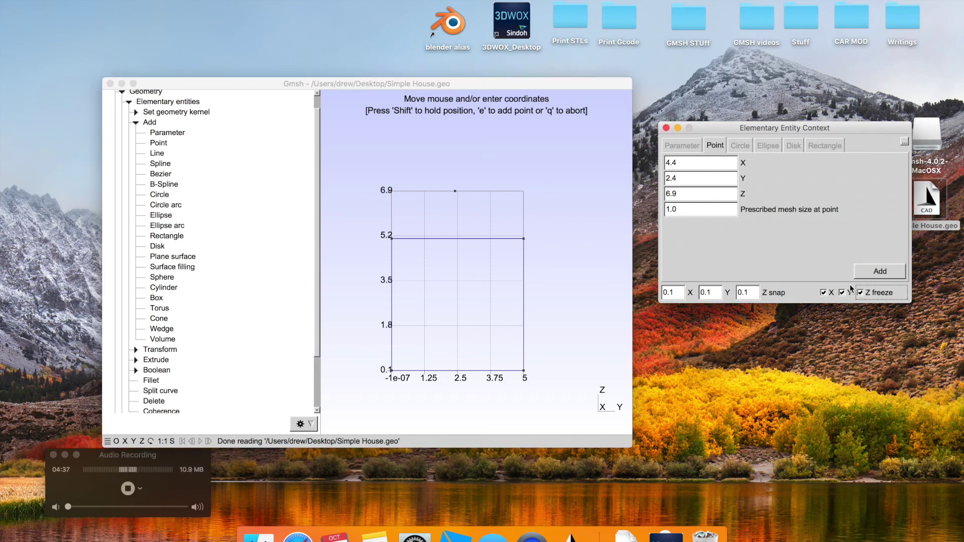
pyautogui.click(823, 293)
pyautogui.moveTo(542, 243); pyautogui.dragTo(529, 243)
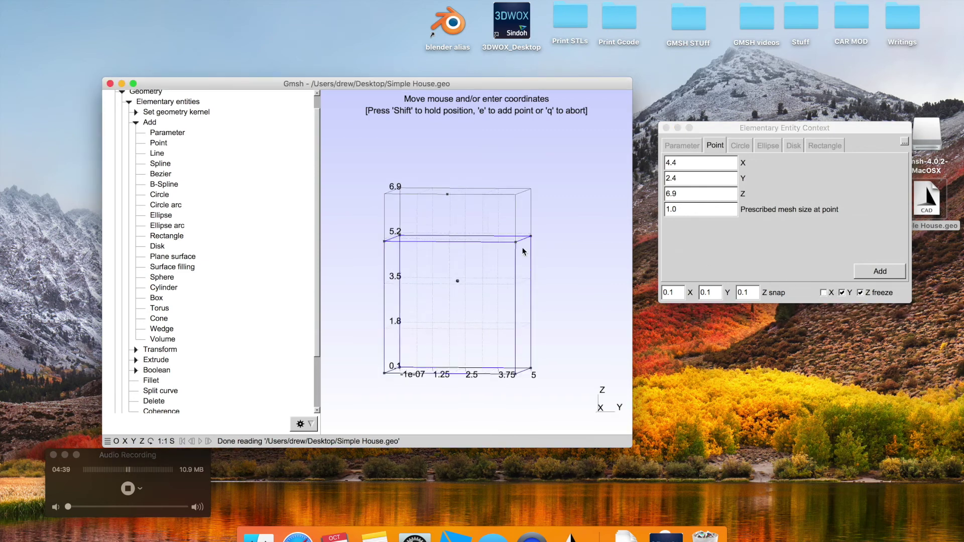
pyautogui.click(133, 440)
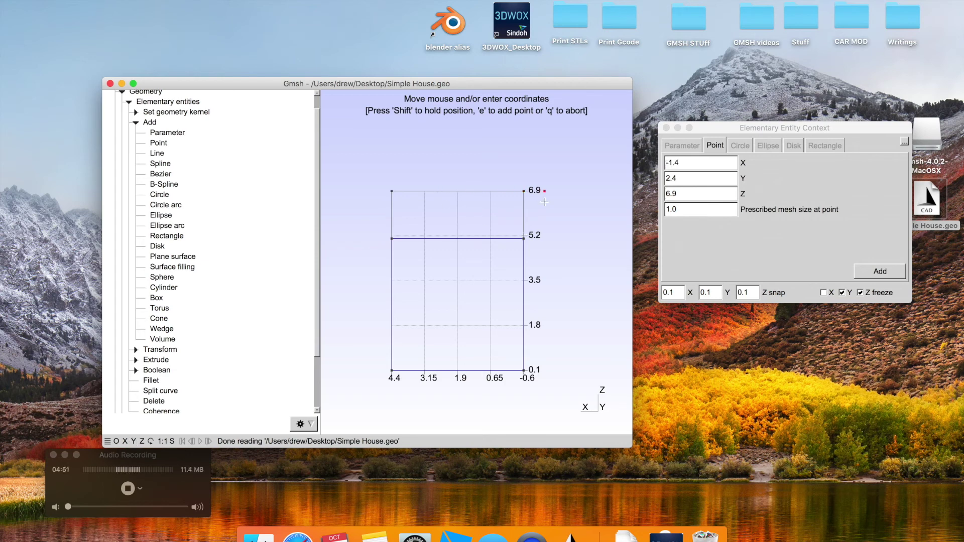
pyautogui.moveTo(552, 231); pyautogui.dragTo(505, 268)
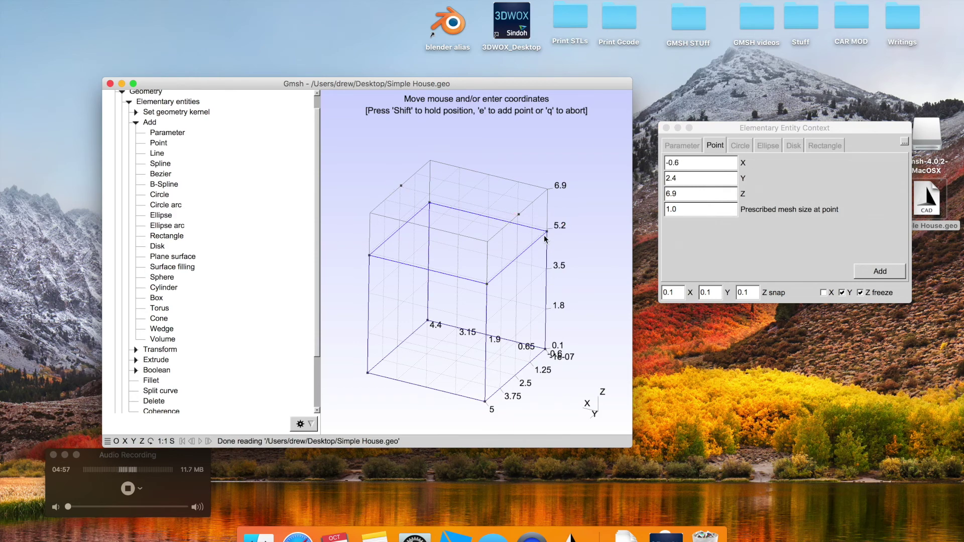
pyautogui.press('q')
# Draw the roof's ridge line between the two points above the box.
pyautogui.moveTo(459, 297); pyautogui.dragTo(415, 258)
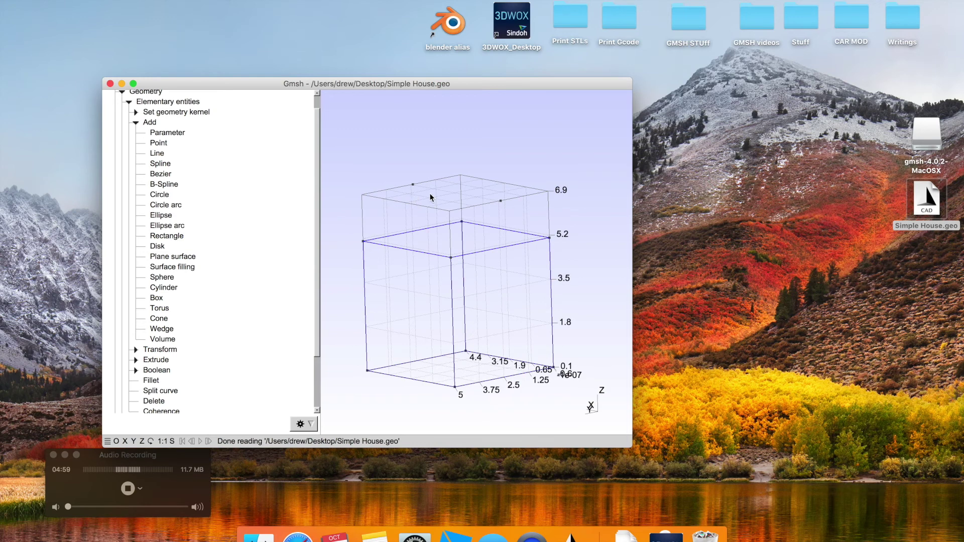
pyautogui.click(159, 153)
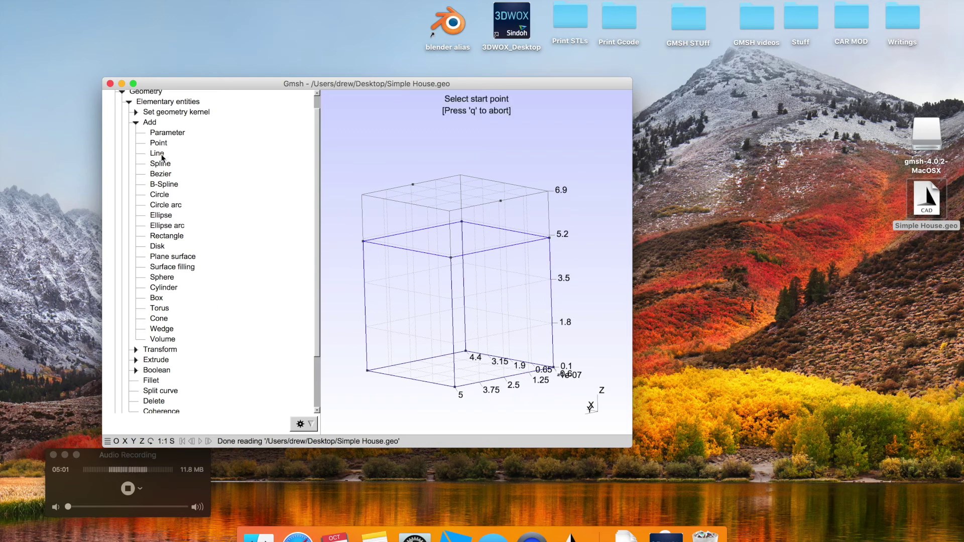
pyautogui.click(415, 184)
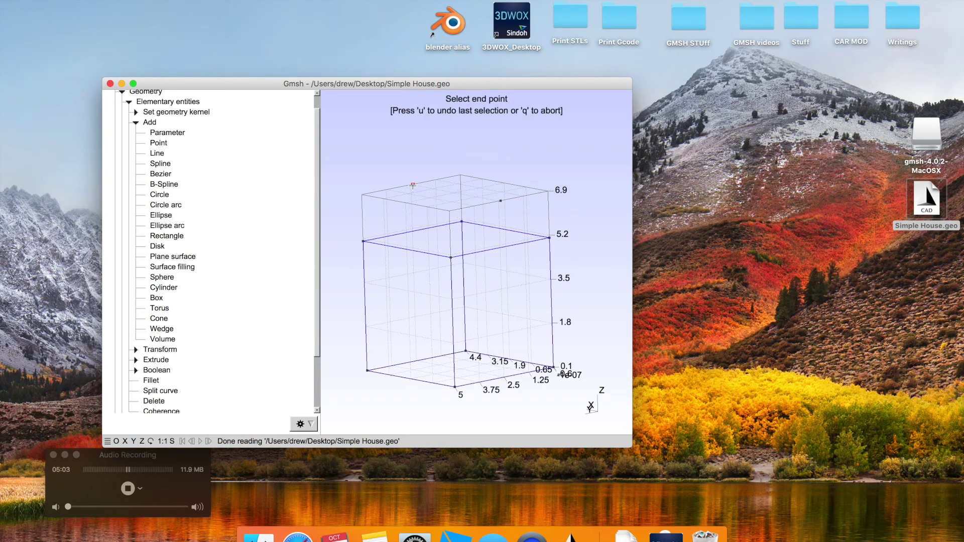
pyautogui.click(500, 201)
# Draw two lines from the ridge point at X -0.6 to the box's two top corners on that side.
pyautogui.click(500, 201)
pyautogui.click(451, 257)
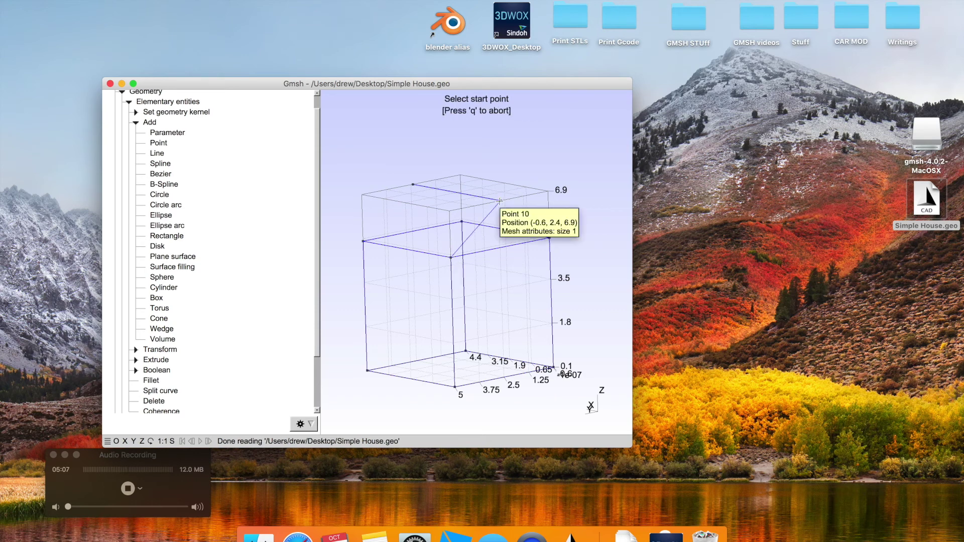
pyautogui.click(501, 202)
pyautogui.click(548, 237)
# Draw two lines from the ridge point at X 4.4 to the box's two top corners on that side.
pyautogui.moveTo(501, 236); pyautogui.dragTo(468, 241)
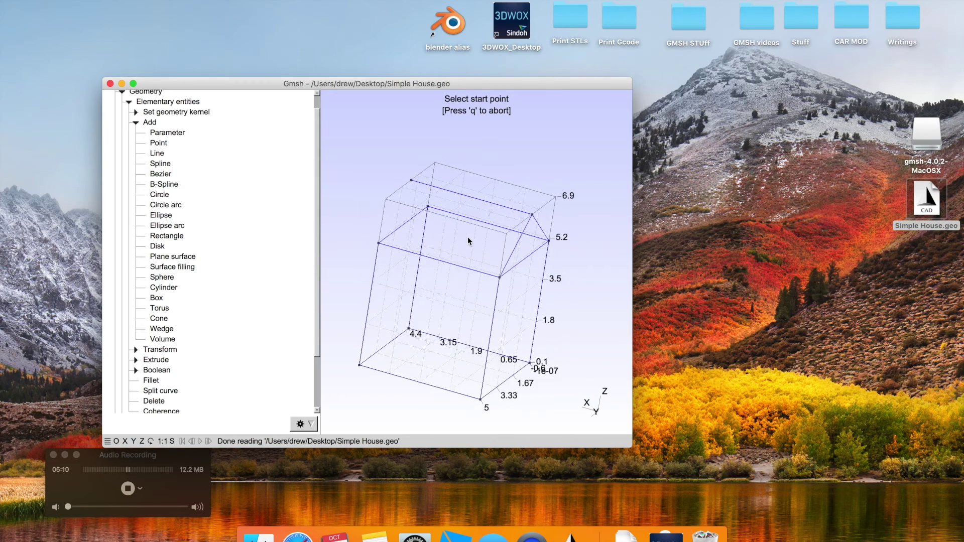
pyautogui.click(411, 181)
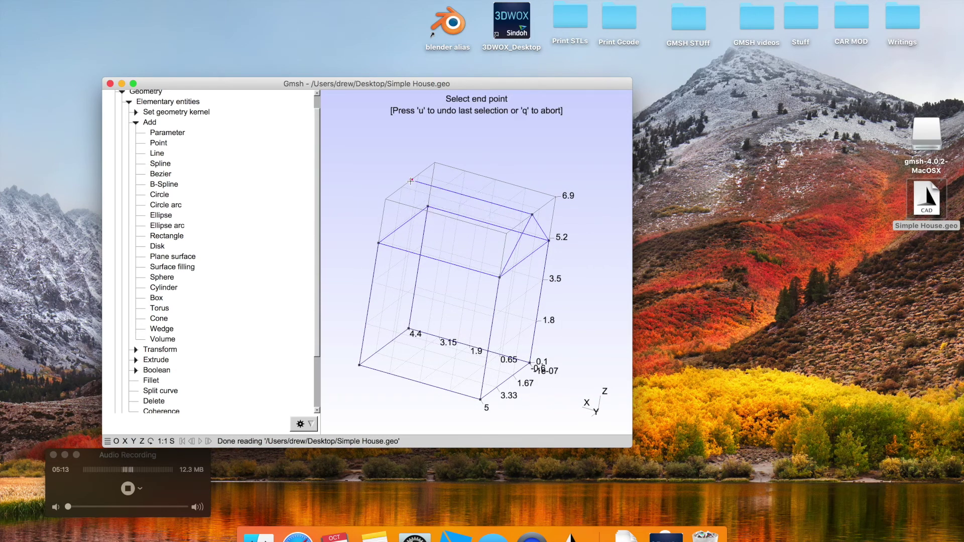
pyautogui.click(378, 242)
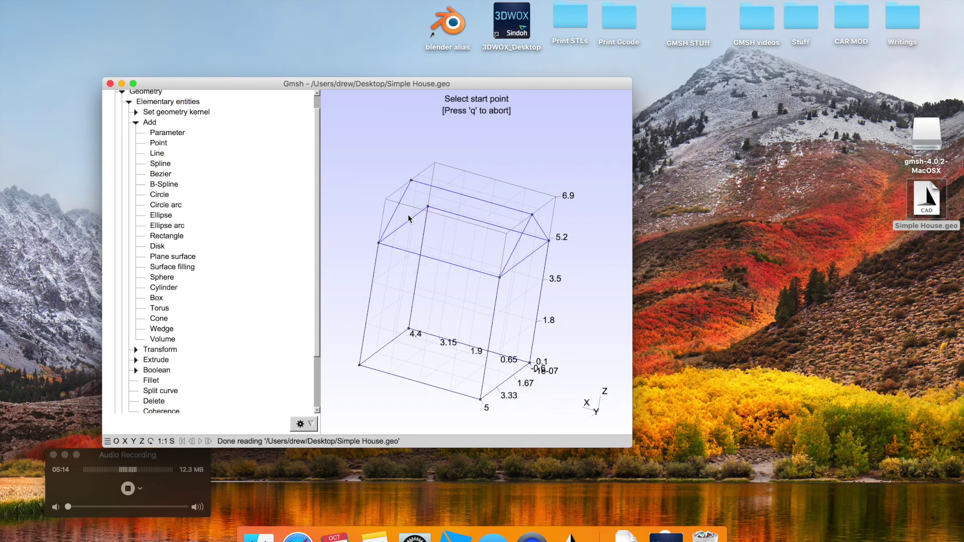
pyautogui.click(411, 181)
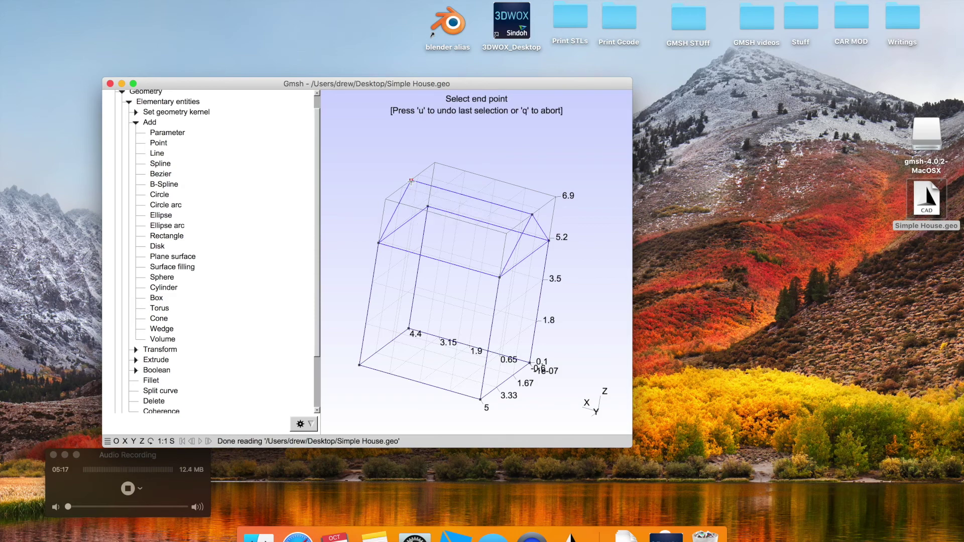
pyautogui.click(427, 207)
pyautogui.moveTo(427, 207); pyautogui.dragTo(421, 228)
pyautogui.moveTo(422, 297); pyautogui.dragTo(488, 300)
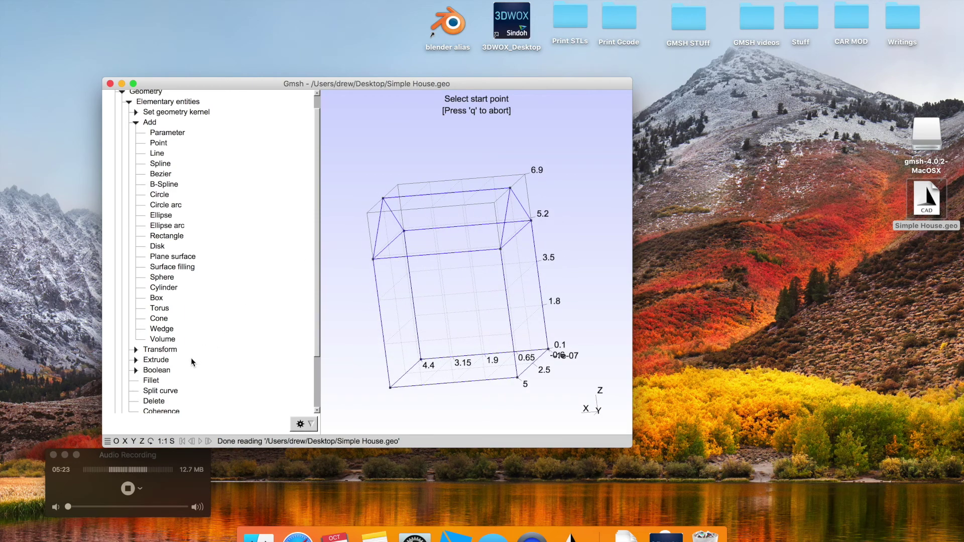
# Generate a 3D mesh of the house model.
pyautogui.scroll(-3, 176, 397)
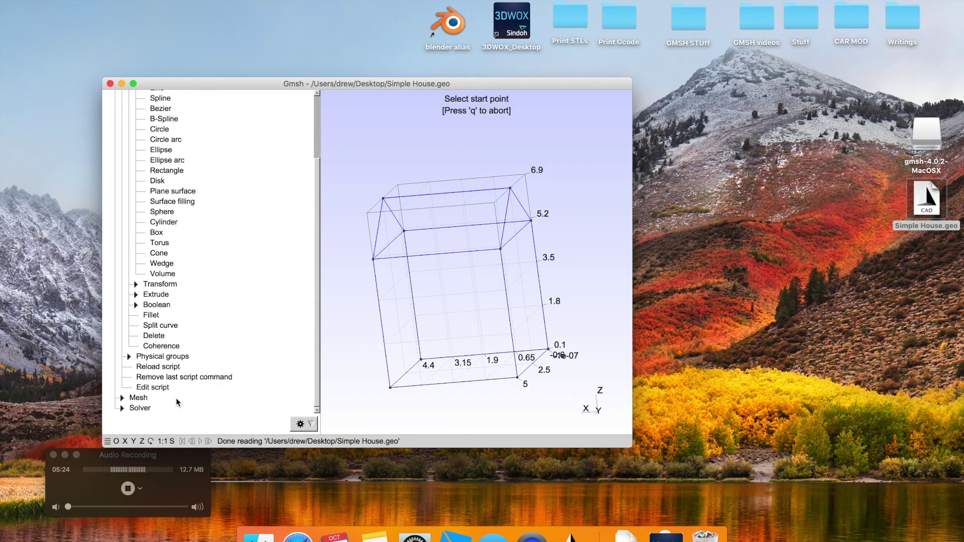
pyautogui.click(122, 398)
pyautogui.scroll(-4, 239, 362)
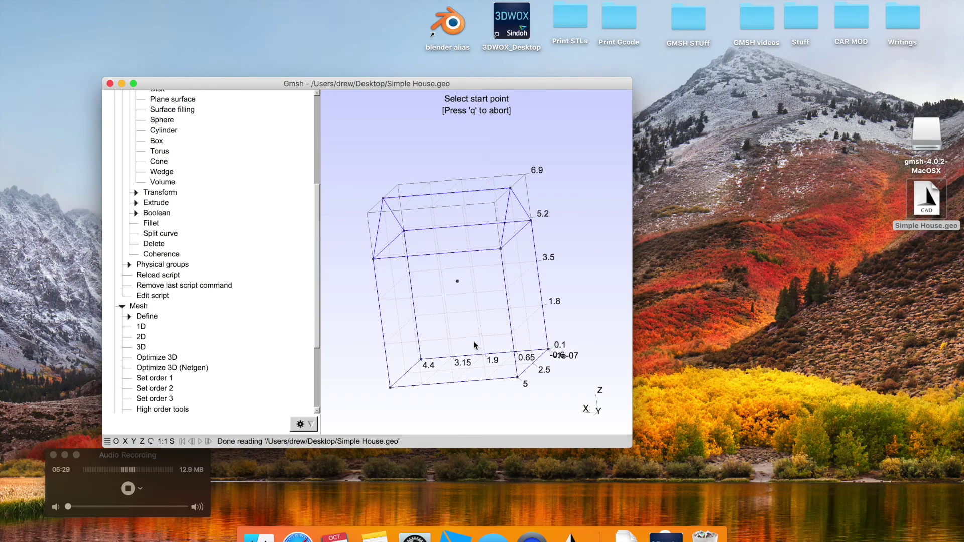
pyautogui.moveTo(475, 346); pyautogui.dragTo(393, 337)
pyautogui.click(141, 347)
pyautogui.moveTo(447, 271); pyautogui.dragTo(509, 247)
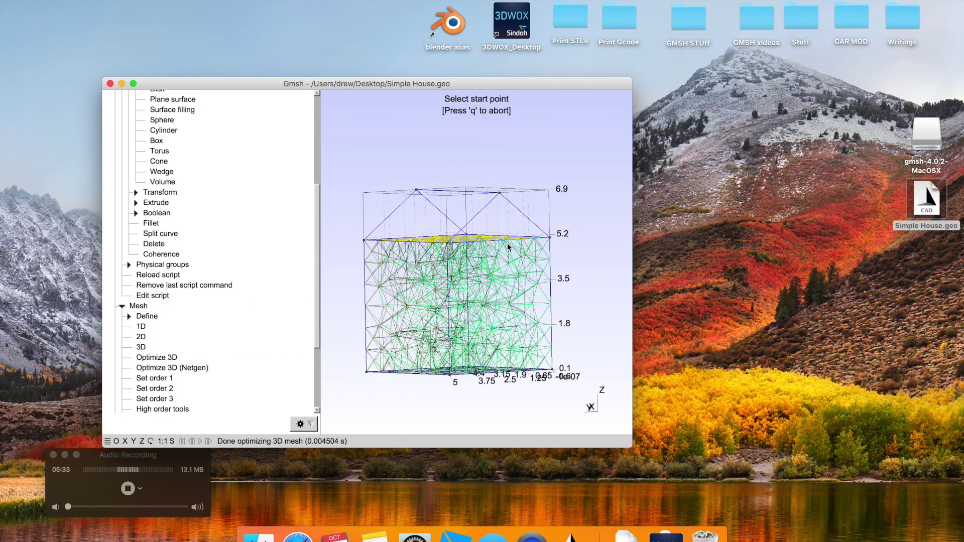
pyautogui.moveTo(479, 322); pyautogui.dragTo(409, 339)
pyautogui.moveTo(458, 283); pyautogui.dragTo(521, 237)
pyautogui.moveTo(417, 237); pyautogui.dragTo(403, 289)
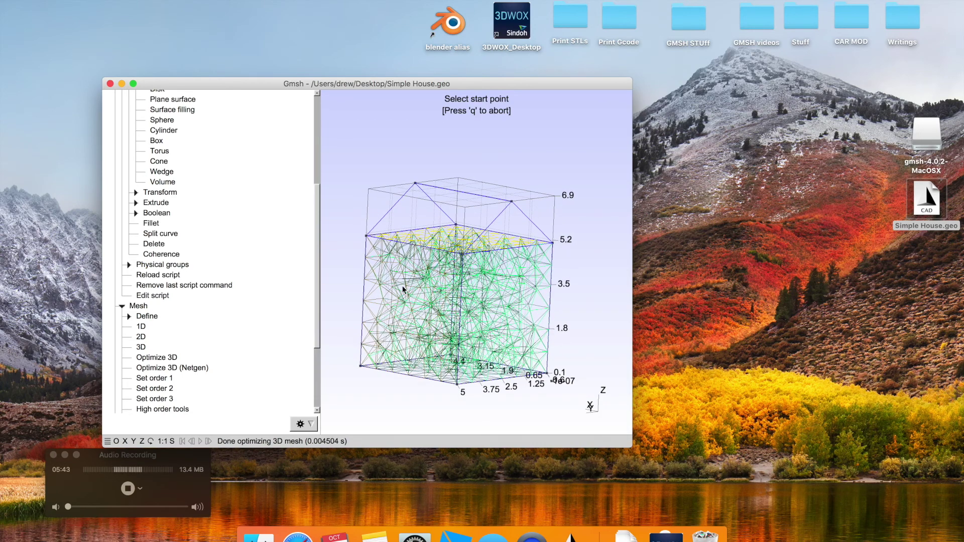
# Remesh the house in 1D to clear the 3D mesh and leave only its edges.
pyautogui.moveTo(389, 312); pyautogui.dragTo(412, 286)
pyautogui.click(141, 326)
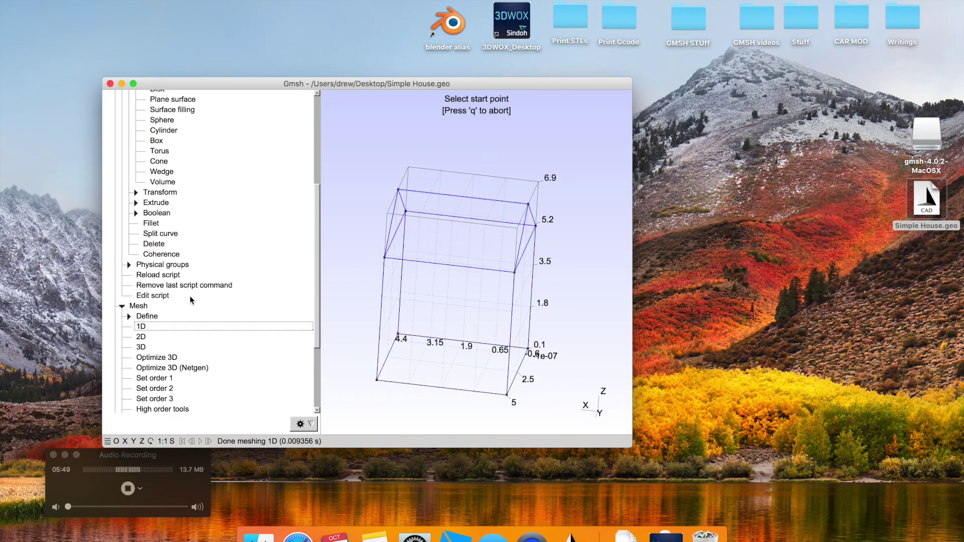
pyautogui.moveTo(427, 263); pyautogui.dragTo(390, 283)
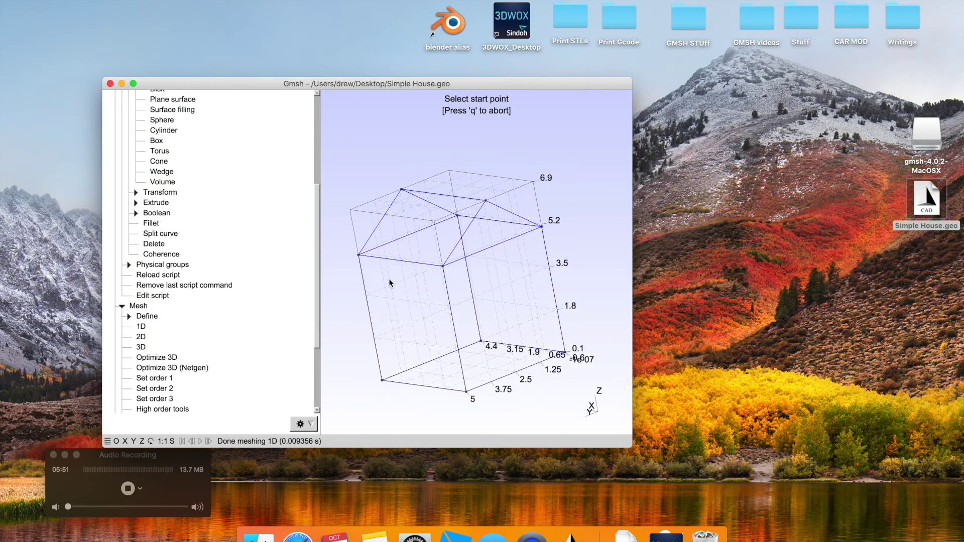
# Create a surface filling on the roof slope at the Y 5 side, bounded by the ridge, two sloping lines and the box's top edge.
pyautogui.click(122, 306)
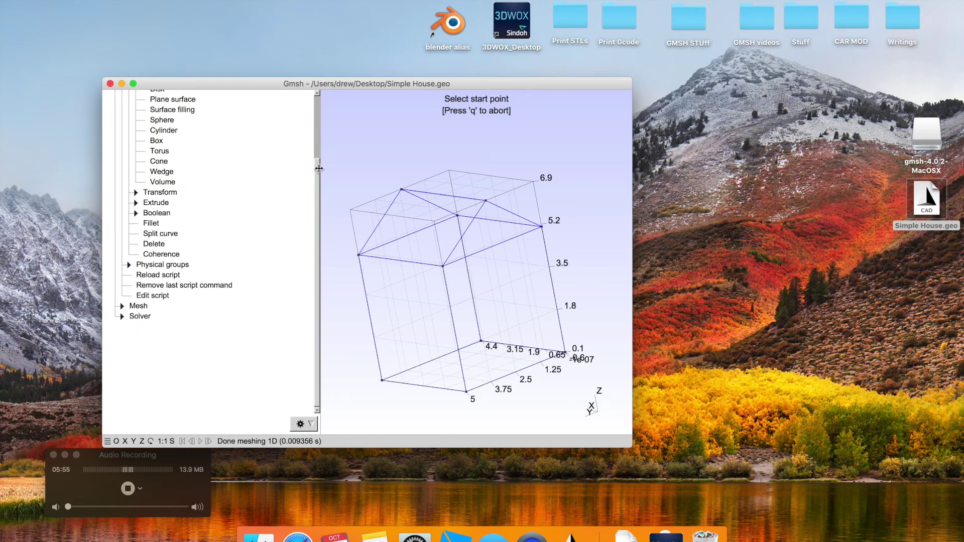
pyautogui.scroll(5, 317, 165)
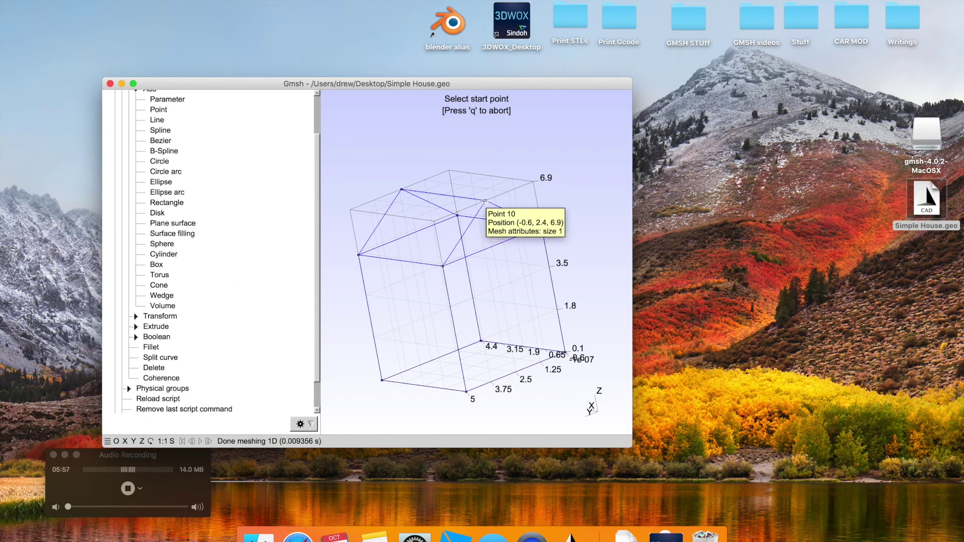
pyautogui.click(175, 232)
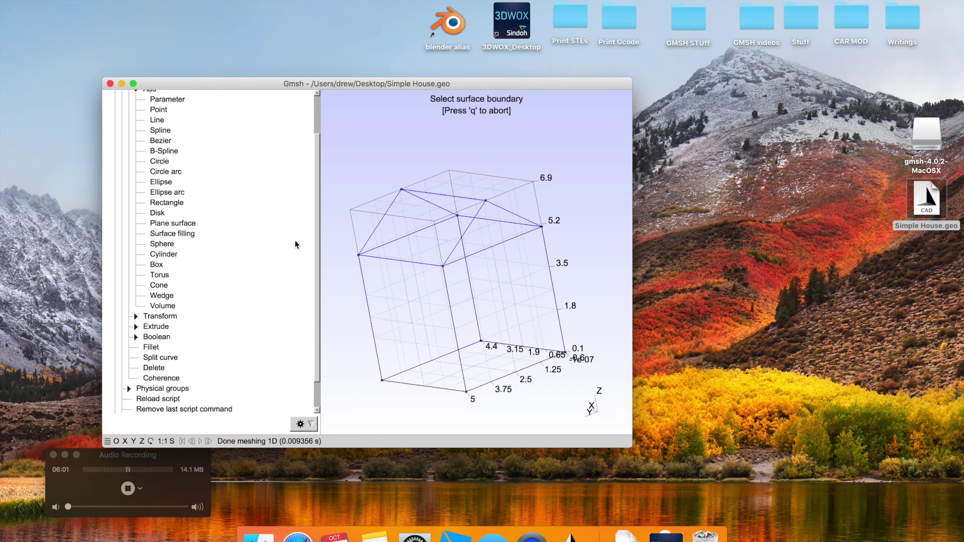
pyautogui.moveTo(315, 247); pyautogui.dragTo(319, 201)
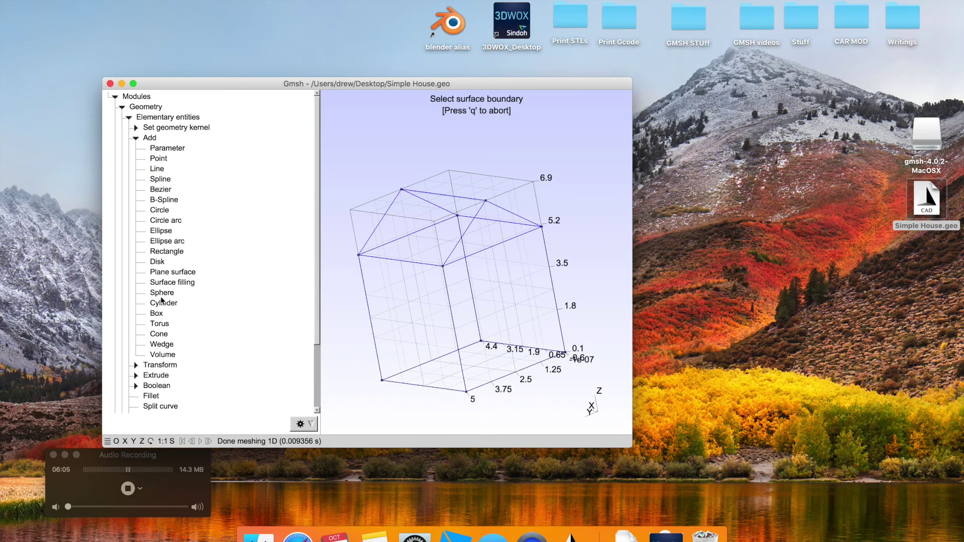
pyautogui.click(175, 283)
pyautogui.click(380, 220)
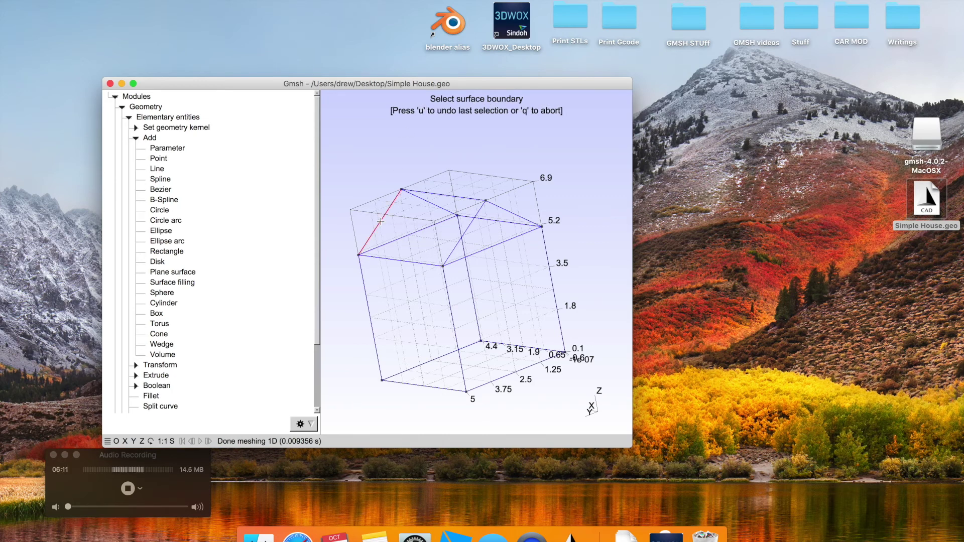
pyautogui.click(424, 193)
pyautogui.click(463, 233)
pyautogui.click(401, 259)
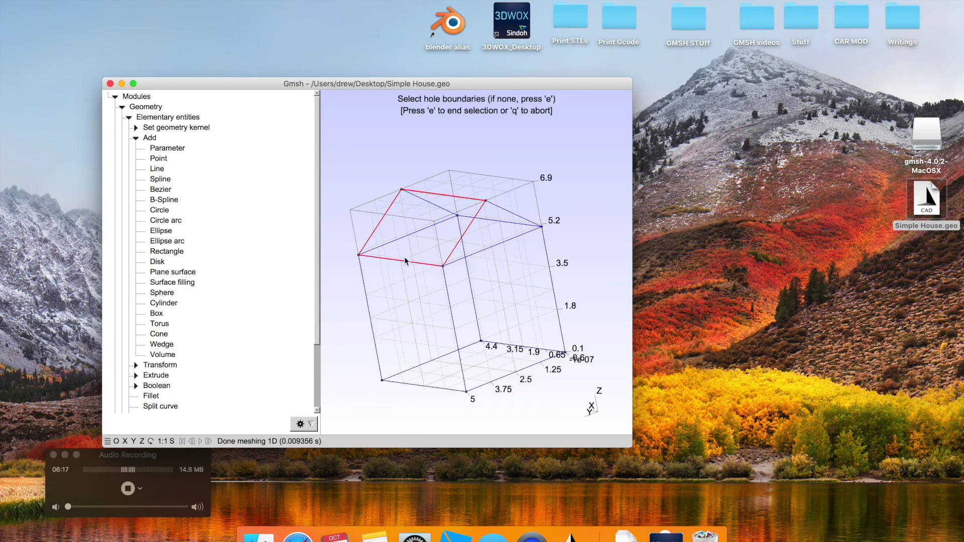
pyautogui.moveTo(405, 257); pyautogui.dragTo(462, 308)
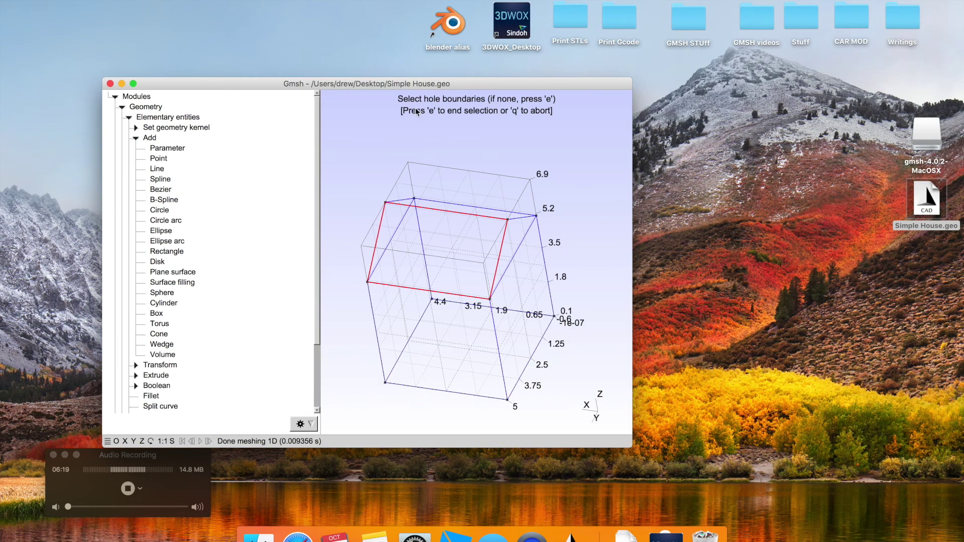
pyautogui.moveTo(430, 258); pyautogui.dragTo(390, 276)
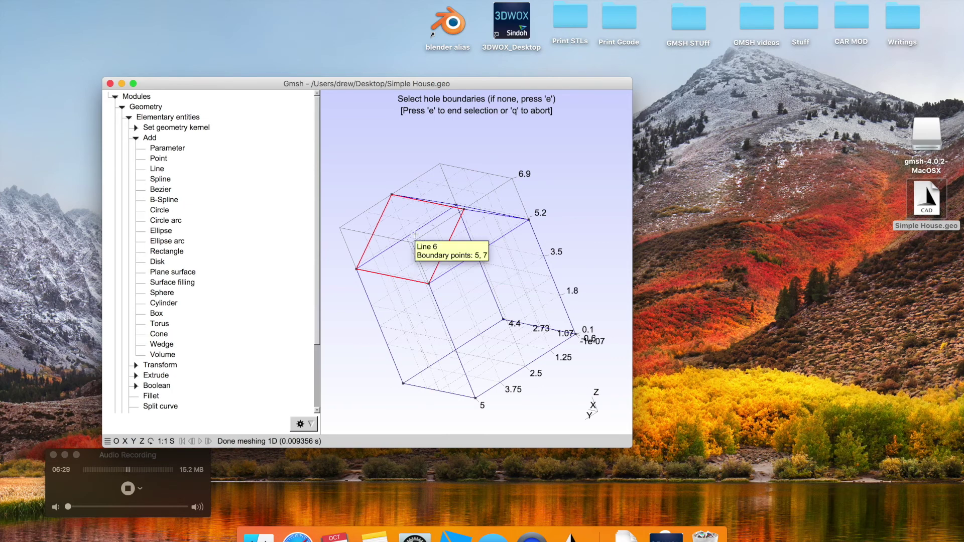
pyautogui.moveTo(400, 252); pyautogui.dragTo(417, 262)
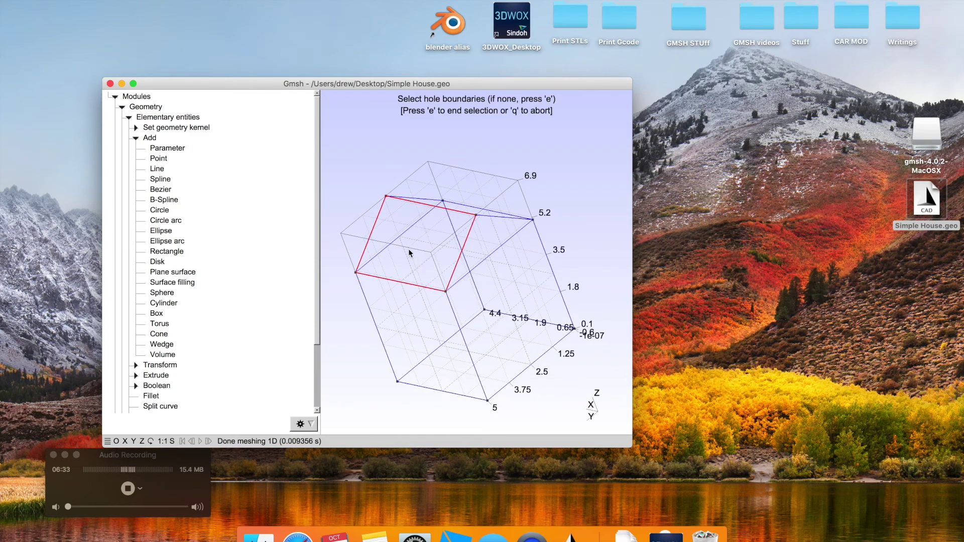
pyautogui.press('e')
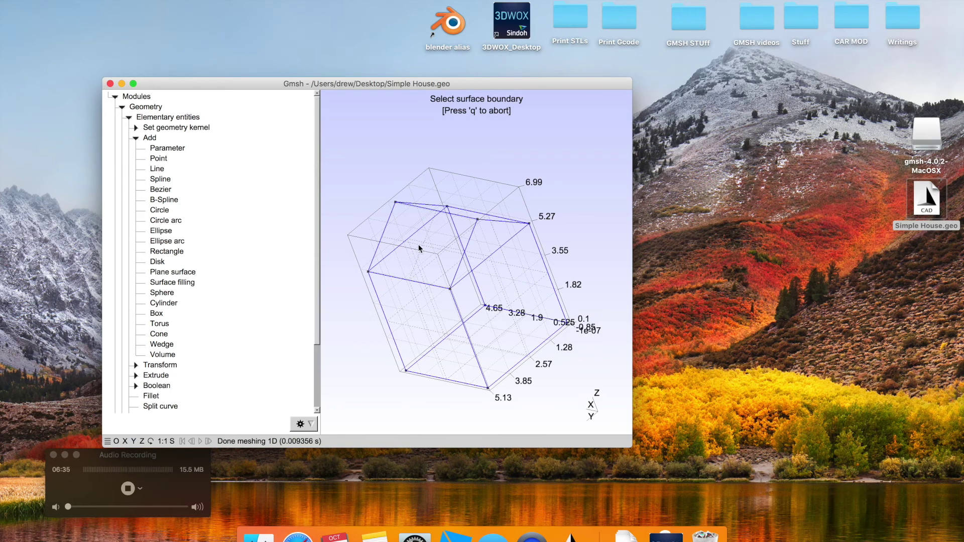
# Mesh the house in 3D to inspect the filled roof slope, and return to a 1D mesh.
pyautogui.moveTo(446, 274); pyautogui.dragTo(395, 269)
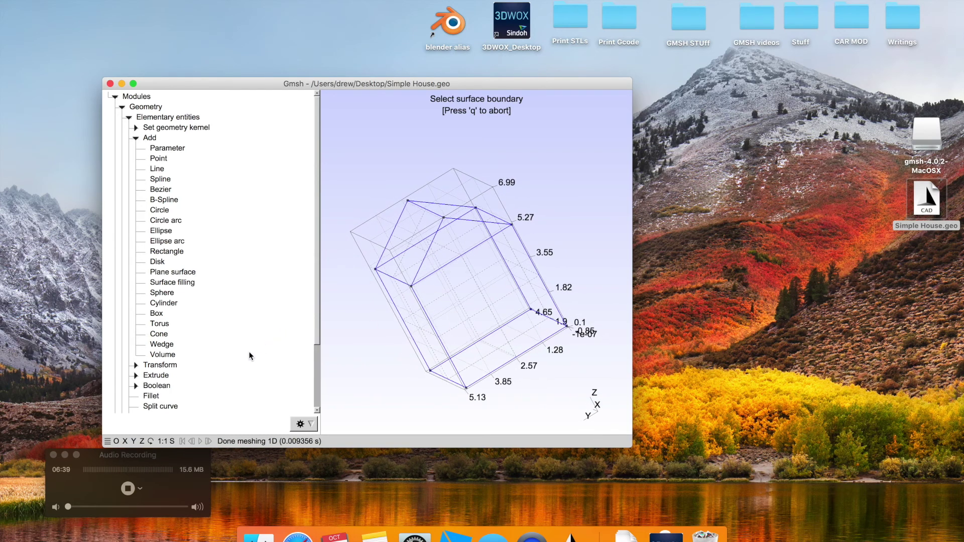
pyautogui.scroll(-5, 250, 355)
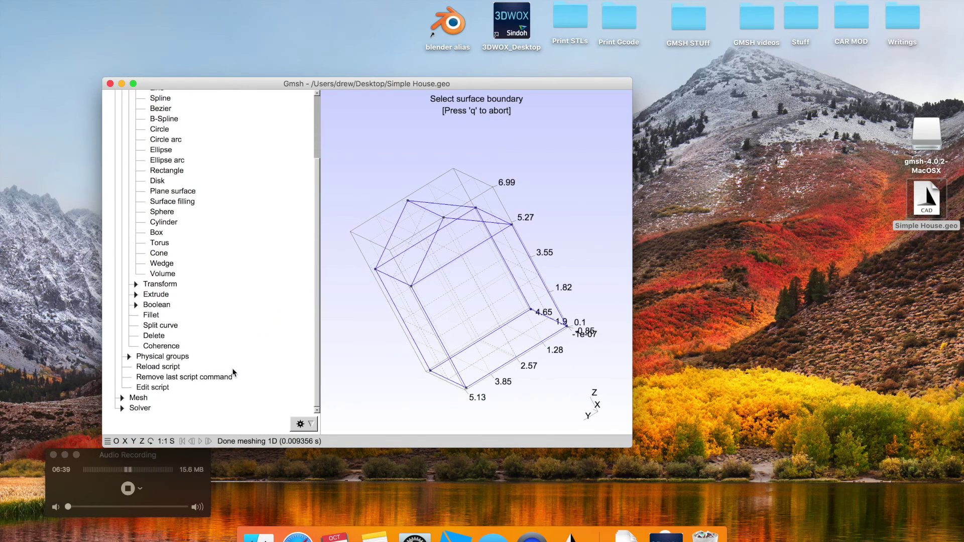
pyautogui.click(121, 398)
pyautogui.scroll(-3, 140, 413)
pyautogui.click(141, 385)
pyautogui.moveTo(354, 284); pyautogui.dragTo(443, 249)
pyautogui.moveTo(450, 231); pyautogui.dragTo(472, 252)
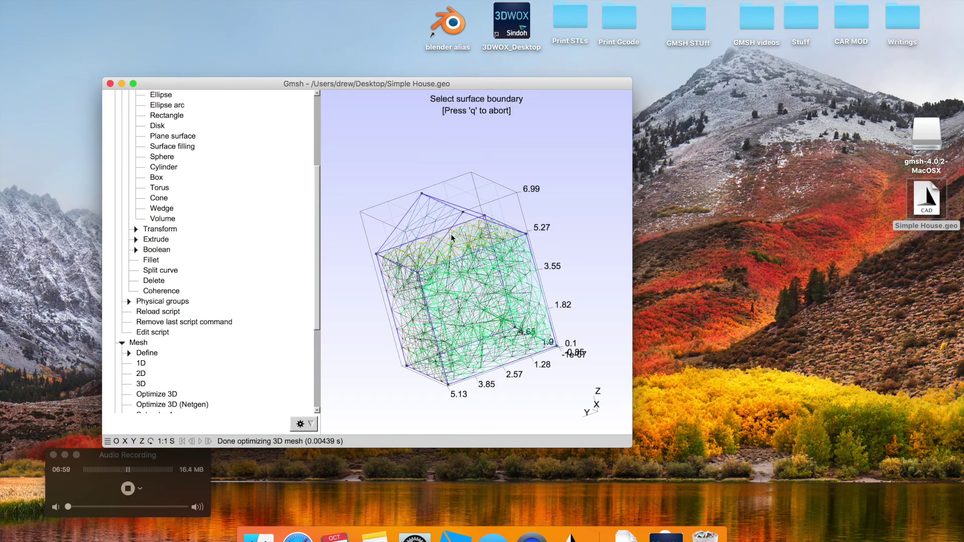
pyautogui.click(142, 364)
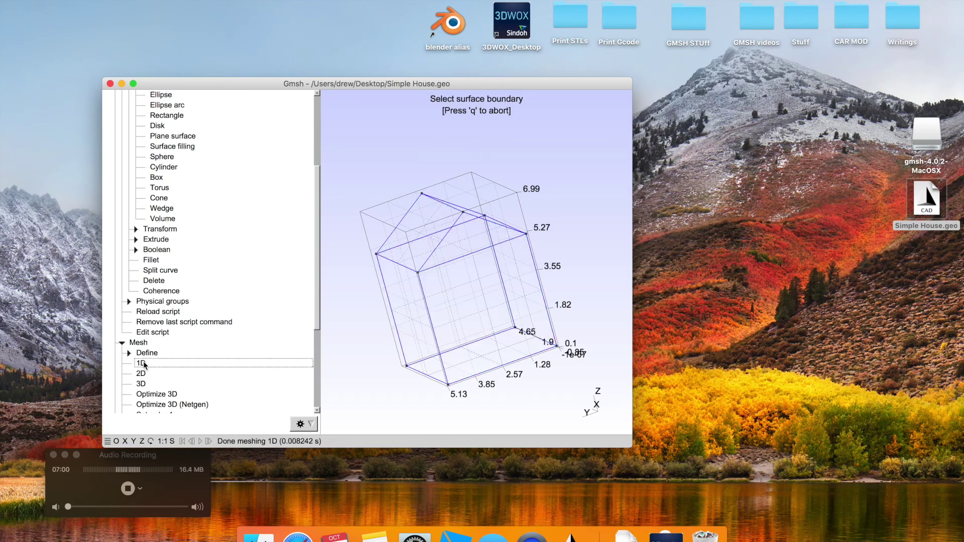
# Create a surface filling on the triangular gable at the X -0.6 end of the roof.
pyautogui.click(444, 240)
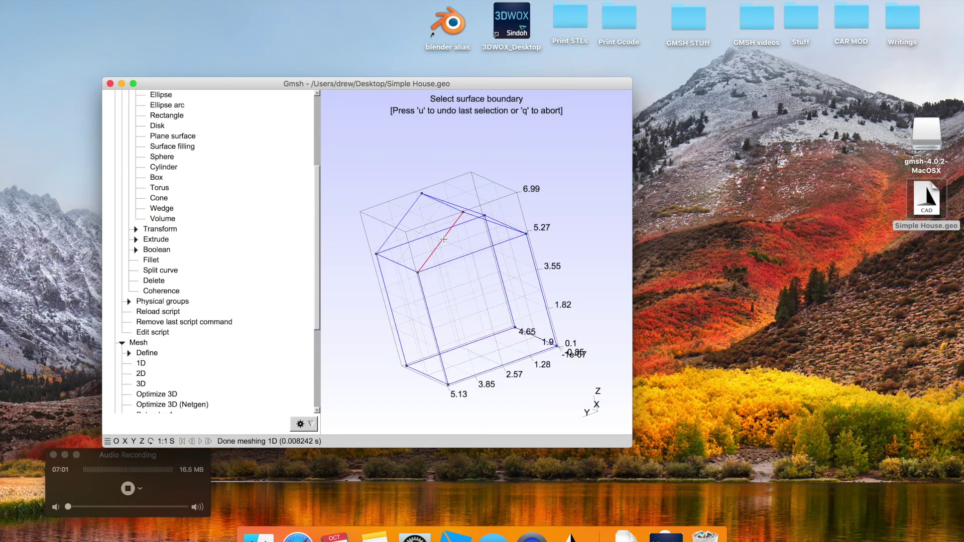
pyautogui.click(469, 254)
pyautogui.click(486, 219)
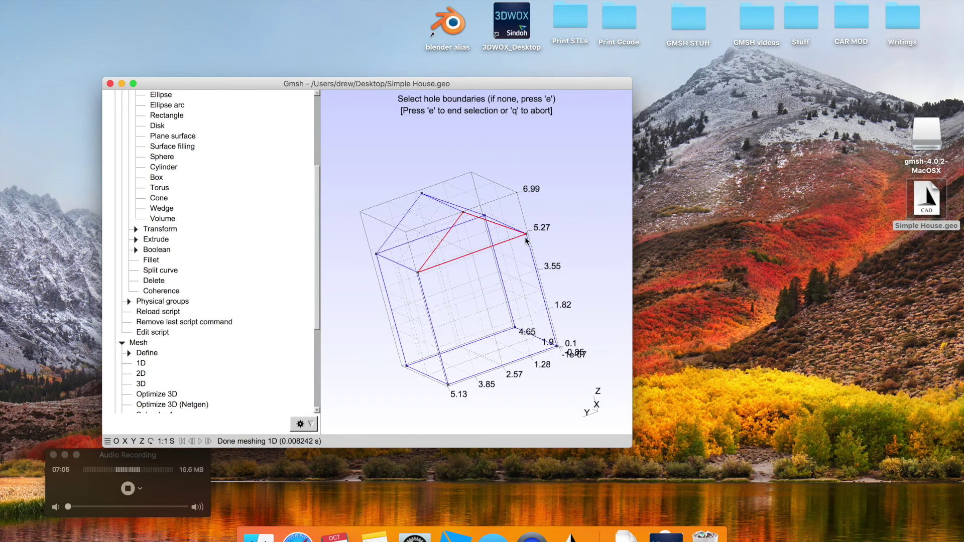
pyautogui.press('e')
# Create a surface filling on the opposite roof slope, bounded by the ridge, two sloping lines and the box's top edge at Y 0.
pyautogui.moveTo(546, 245); pyautogui.dragTo(444, 323)
pyautogui.click(424, 236)
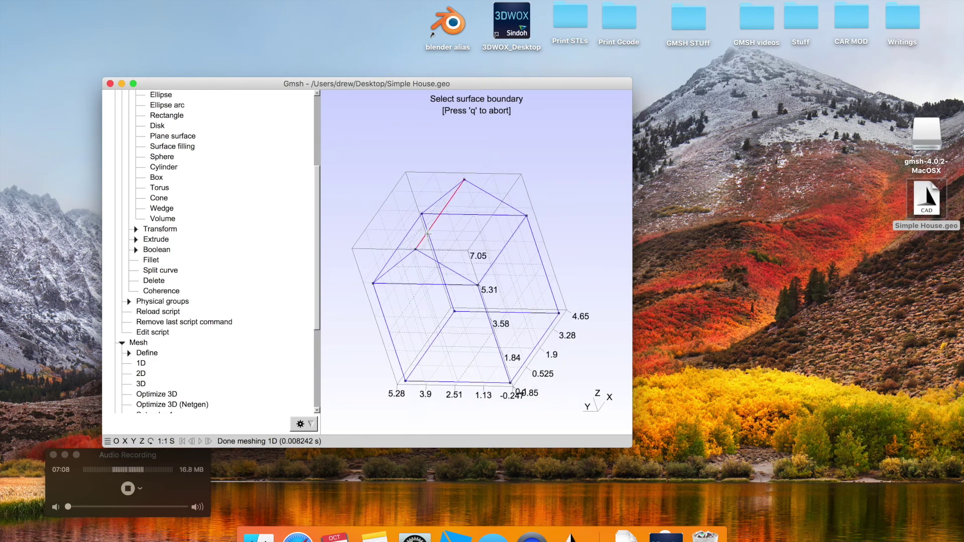
pyautogui.click(492, 260)
pyautogui.click(447, 266)
pyautogui.click(483, 190)
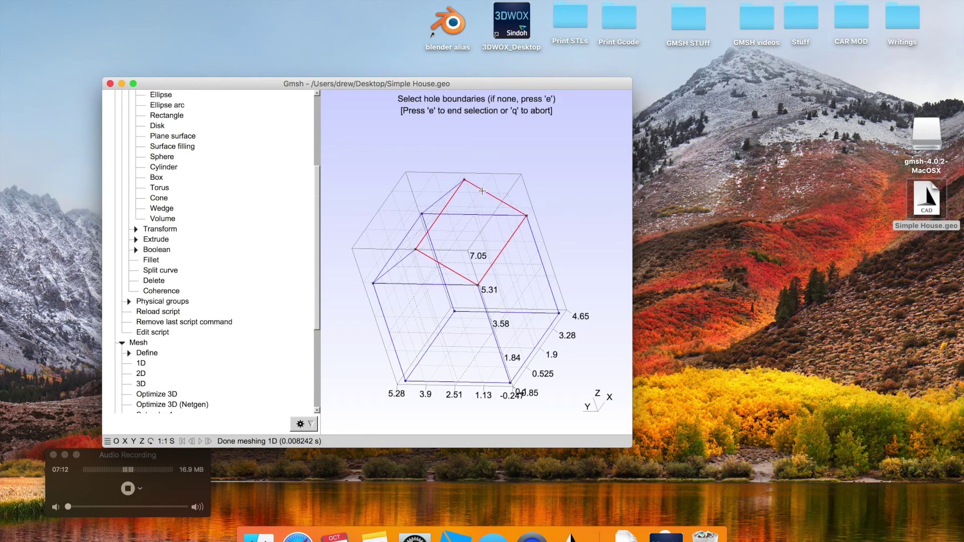
pyautogui.press('e')
# Create a surface filling on the triangular gable at the X 4.4 end of the roof.
pyautogui.click(474, 214)
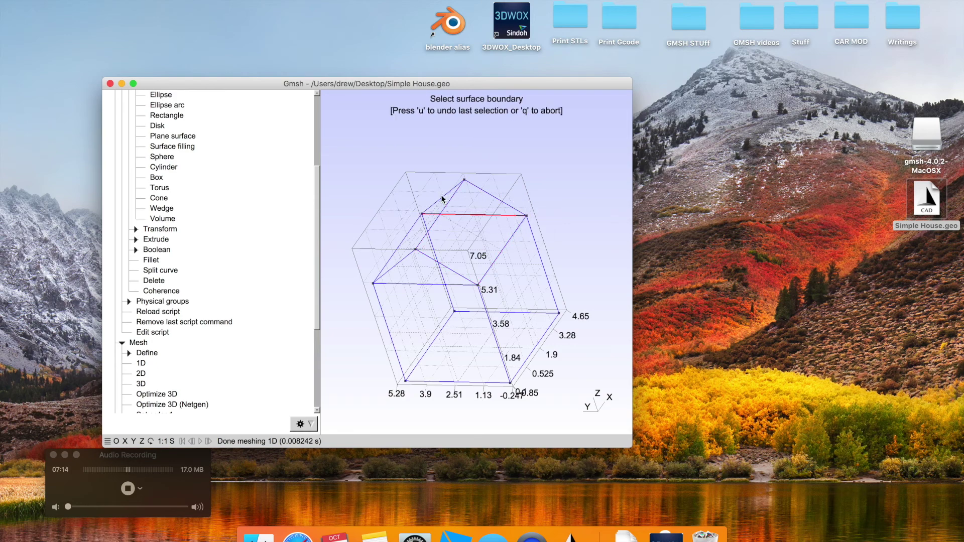
pyautogui.click(476, 186)
pyautogui.press('e')
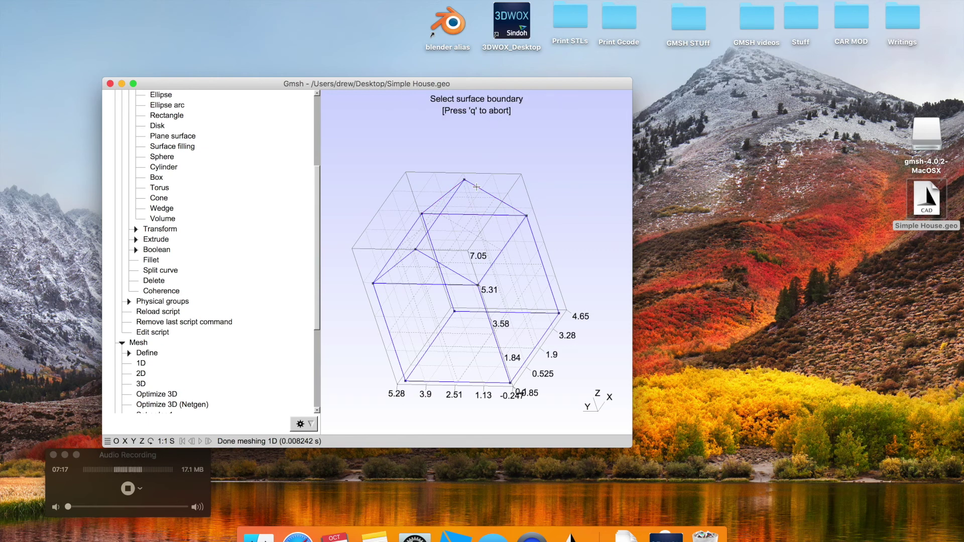
# Create a surface filling under the roof, bounded by the box's four top edges.
pyautogui.click(421, 285)
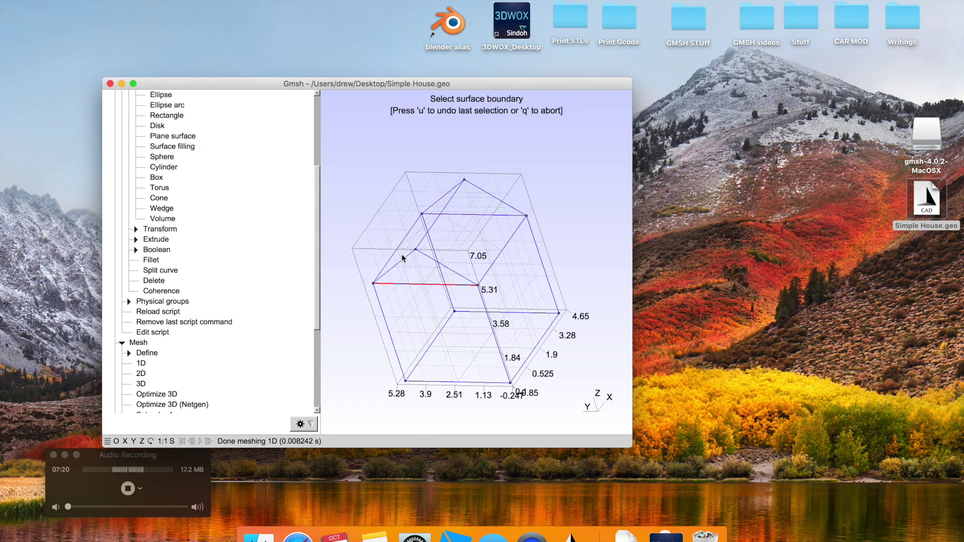
pyautogui.click(417, 225)
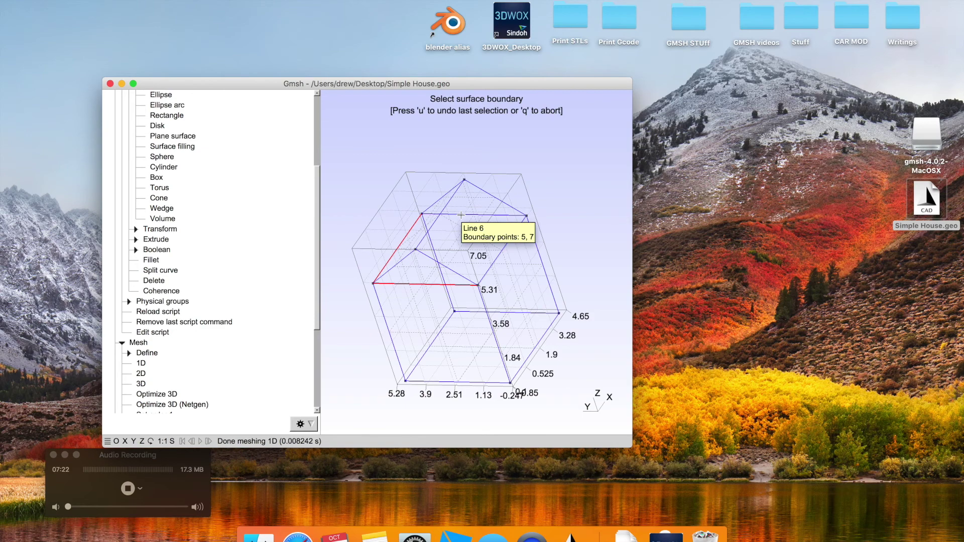
pyautogui.click(495, 226)
pyautogui.click(506, 242)
pyautogui.press('e')
# Mesh the house in 3D to inspect the enclosed roof surfaces, and return to a 1D mesh.
pyautogui.moveTo(501, 296); pyautogui.dragTo(316, 258)
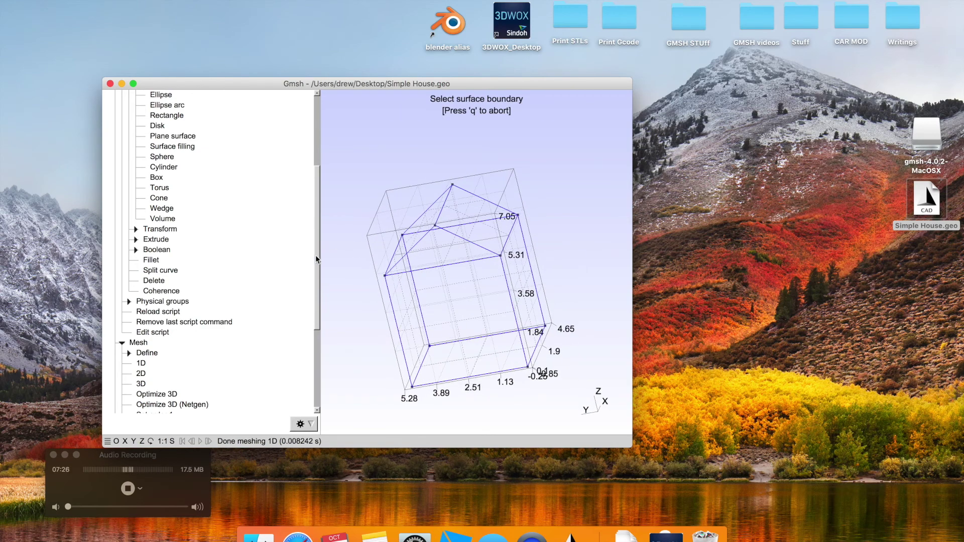
pyautogui.click(146, 382)
pyautogui.moveTo(459, 307); pyautogui.dragTo(418, 321)
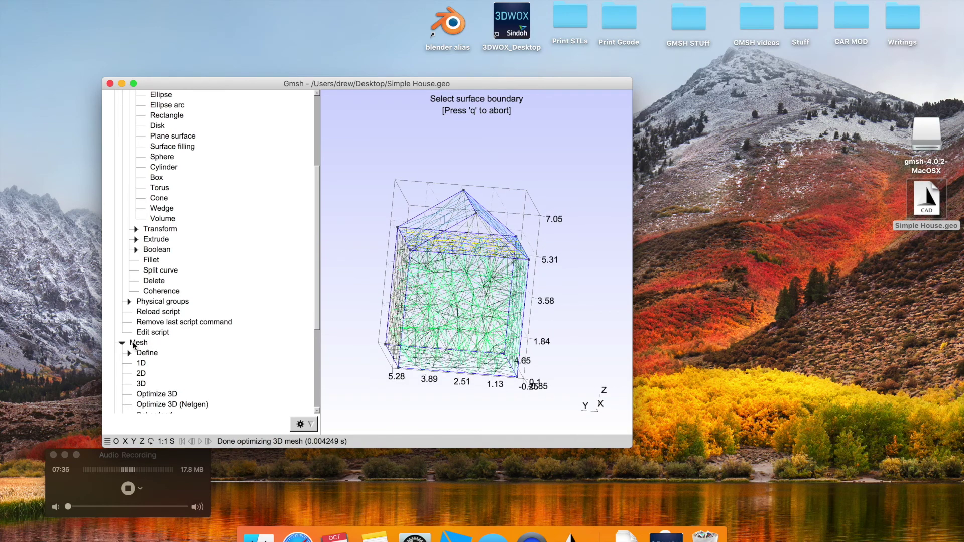
pyautogui.click(141, 363)
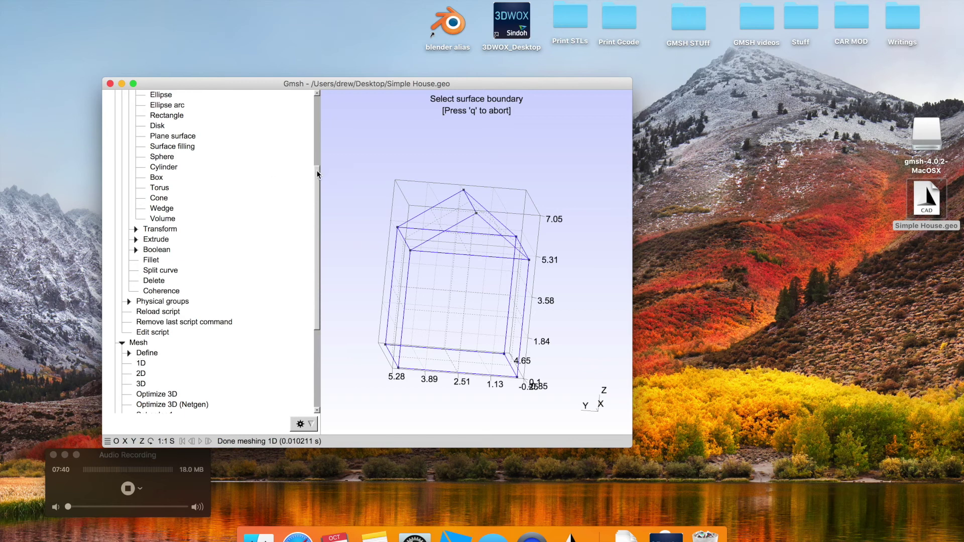
pyautogui.scroll(4, 315, 122)
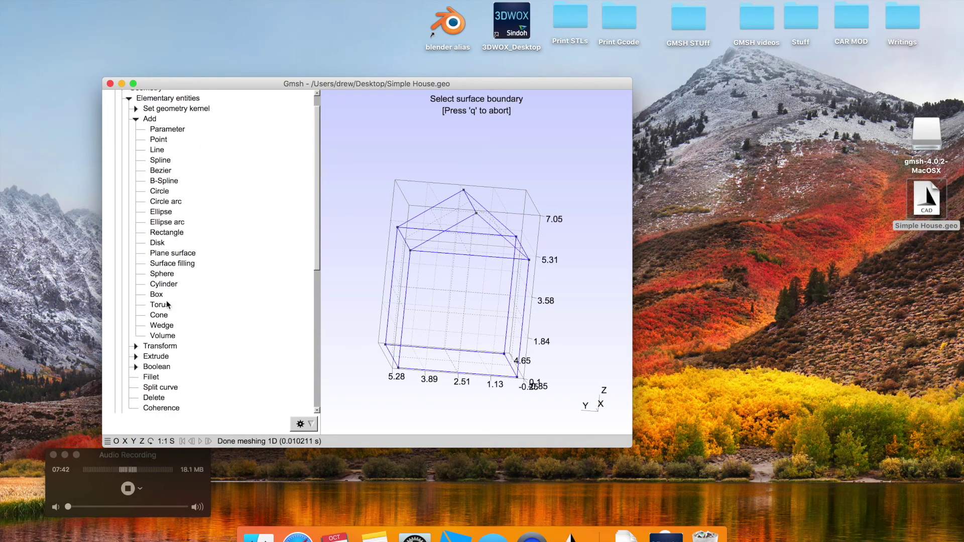
pyautogui.click(161, 336)
pyautogui.moveTo(450, 304)
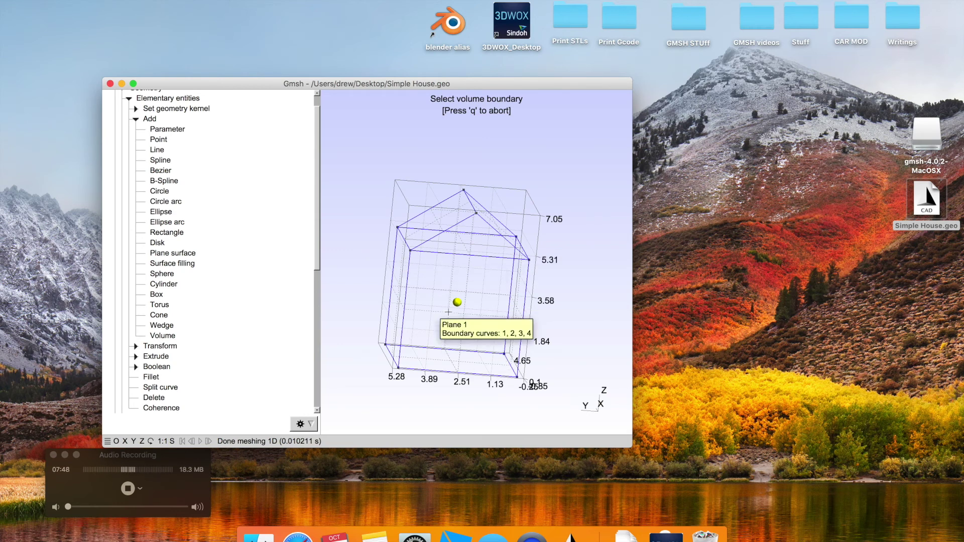
pyautogui.scroll(-3, 170, 402)
pyautogui.scroll(-1, 170, 401)
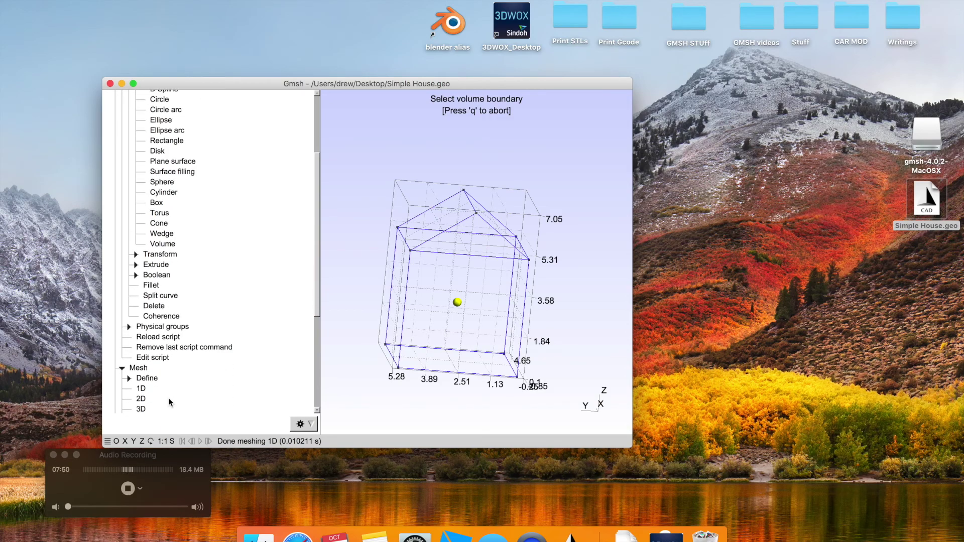
pyautogui.click(143, 410)
pyautogui.moveTo(441, 370); pyautogui.dragTo(469, 355)
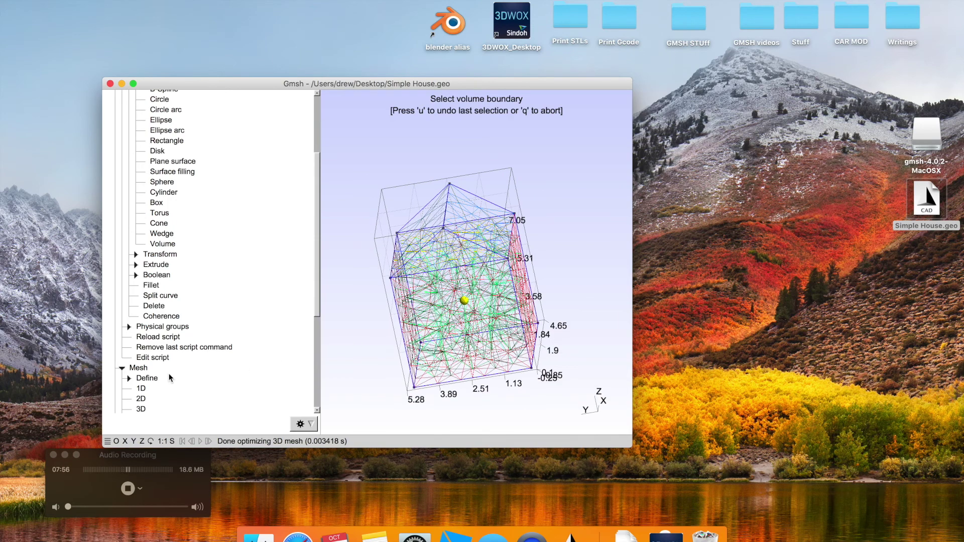
pyautogui.click(142, 389)
pyautogui.moveTo(359, 362); pyautogui.dragTo(416, 289)
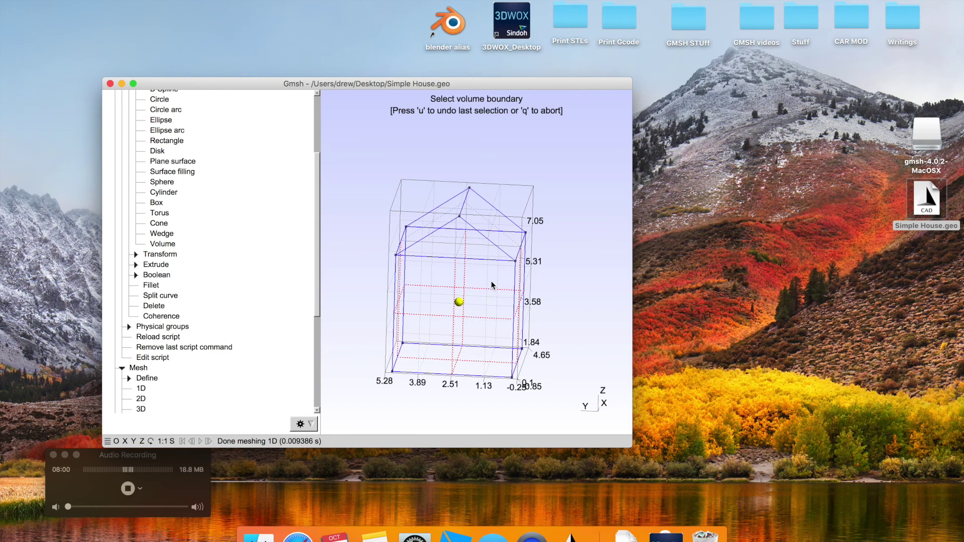
pyautogui.press('q')
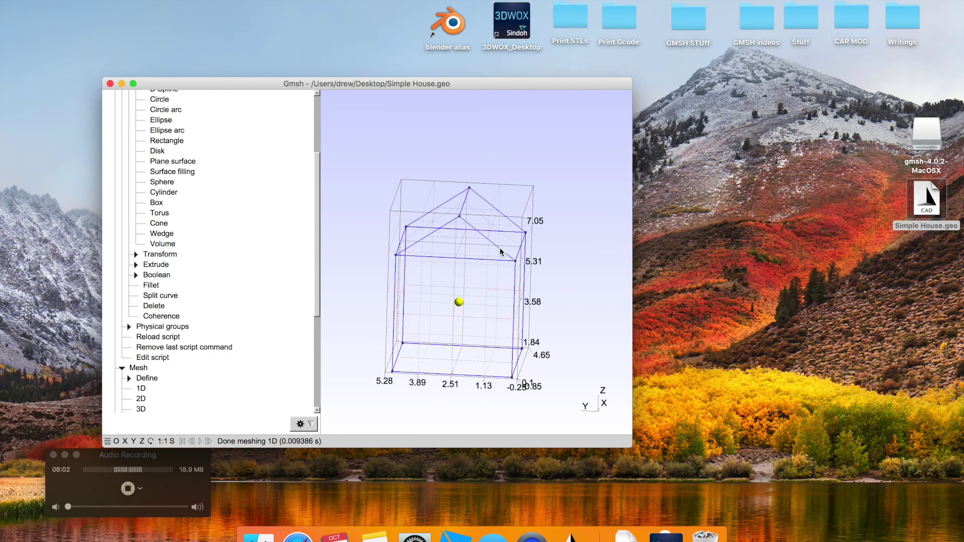
# Create a volume bounded by the two roof slopes, the two gables and the surface under the roof, without hole boundaries.
pyautogui.click(163, 244)
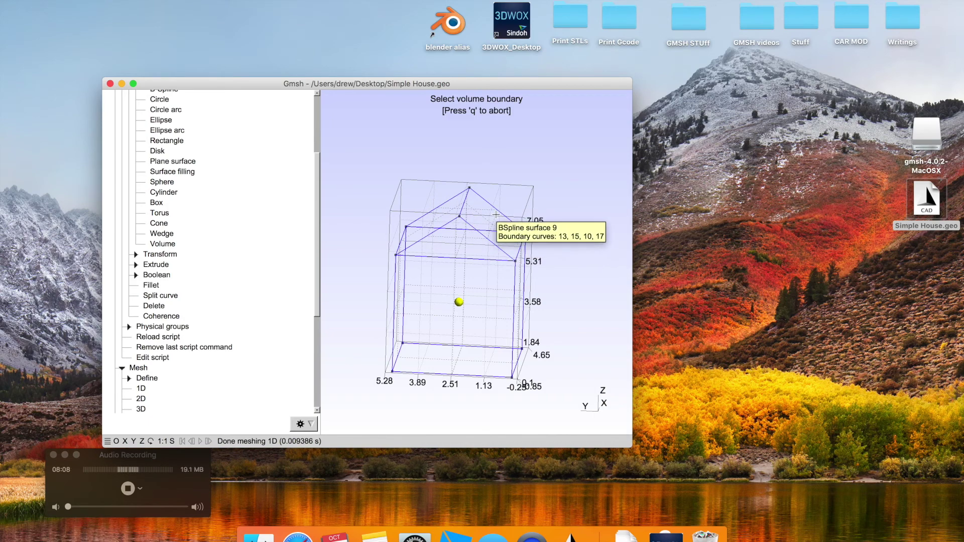
pyautogui.moveTo(483, 214)
pyautogui.mouseDown()
pyautogui.moveTo(458, 276)
pyautogui.moveTo(479, 220)
pyautogui.mouseUp()
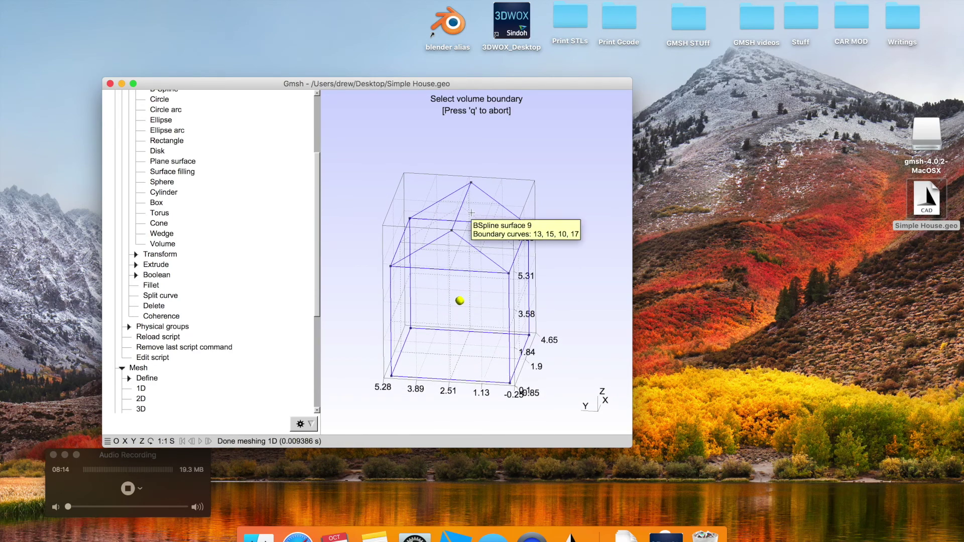
pyautogui.moveTo(471, 213); pyautogui.dragTo(484, 294, button='middle')
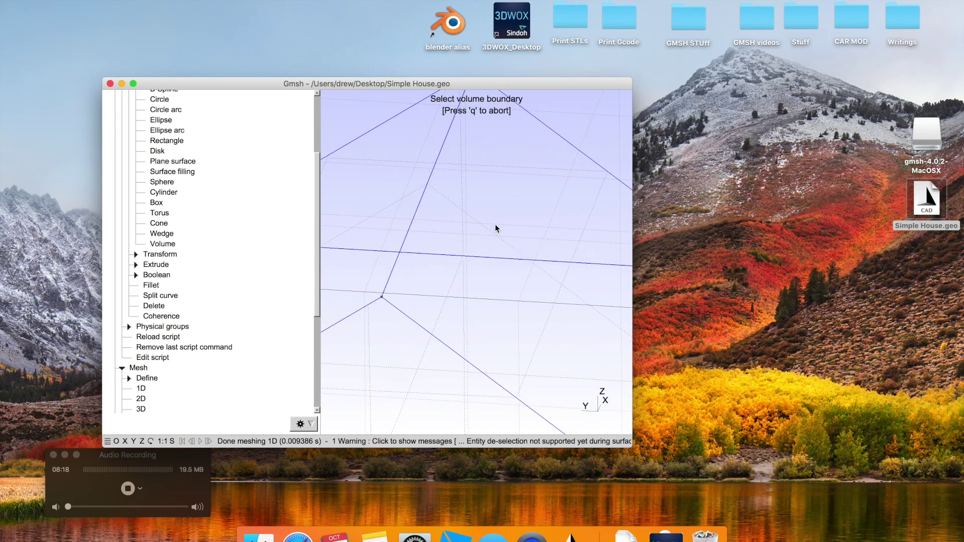
pyautogui.moveTo(497, 204); pyautogui.dragTo(504, 180, button='middle')
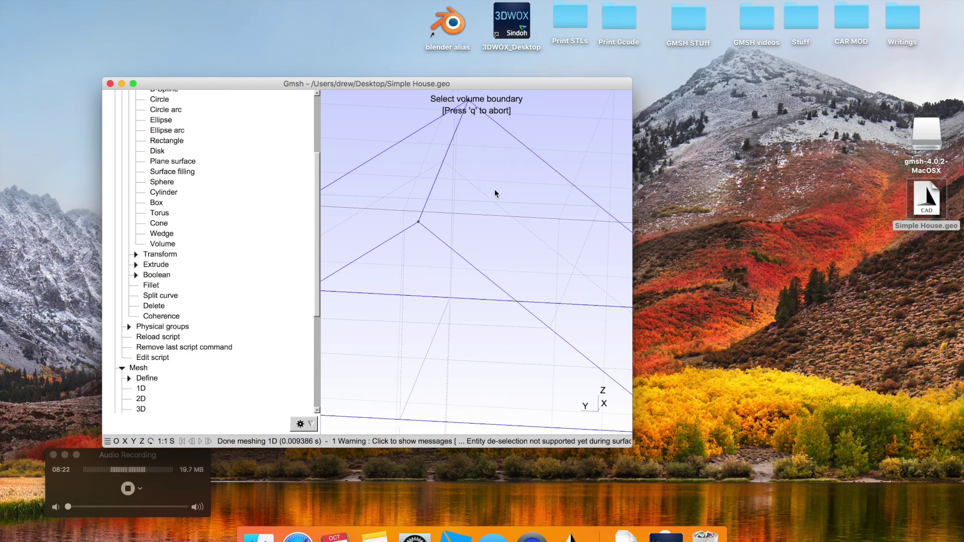
pyautogui.moveTo(487, 187); pyautogui.dragTo(487, 204)
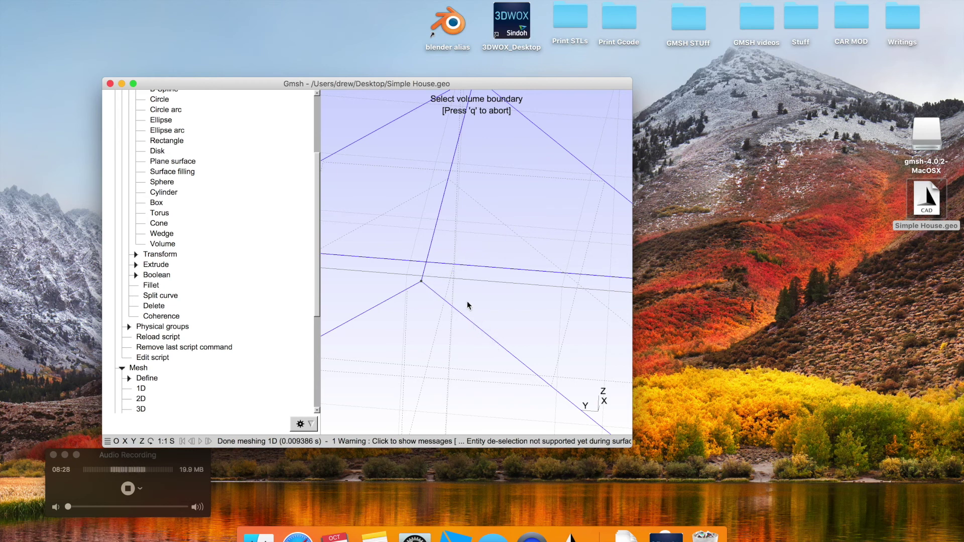
pyautogui.click(481, 204)
pyautogui.moveTo(480, 204); pyautogui.dragTo(488, 122, button='middle')
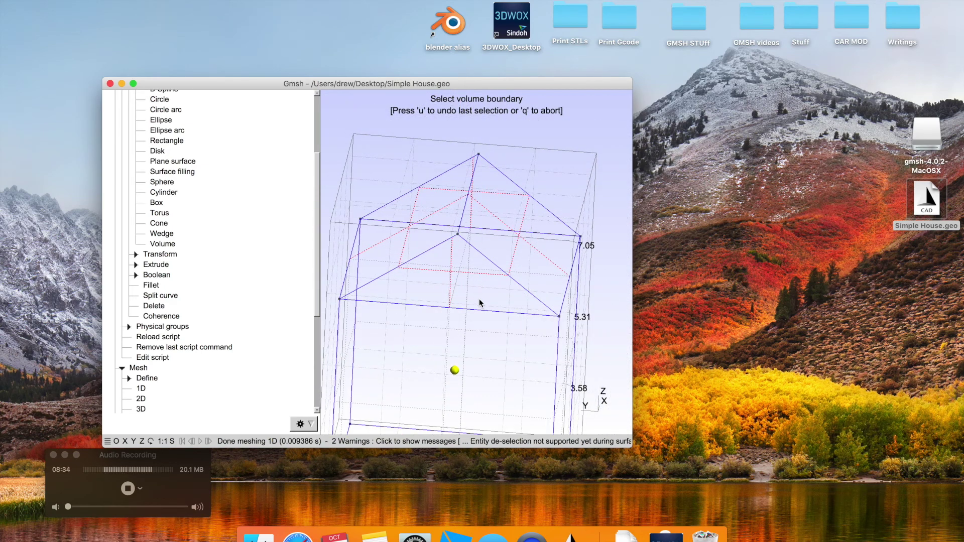
pyautogui.moveTo(481, 297); pyautogui.dragTo(491, 273)
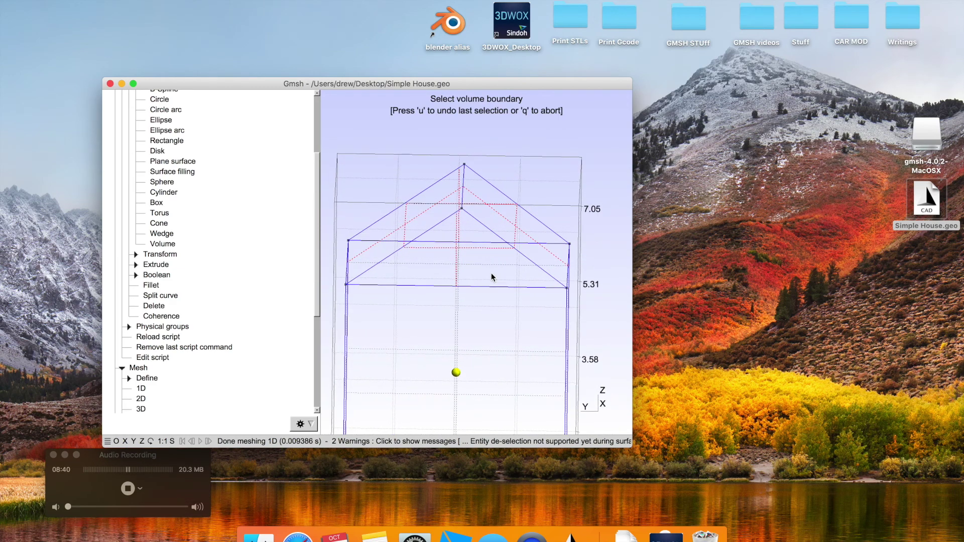
pyautogui.click(491, 264)
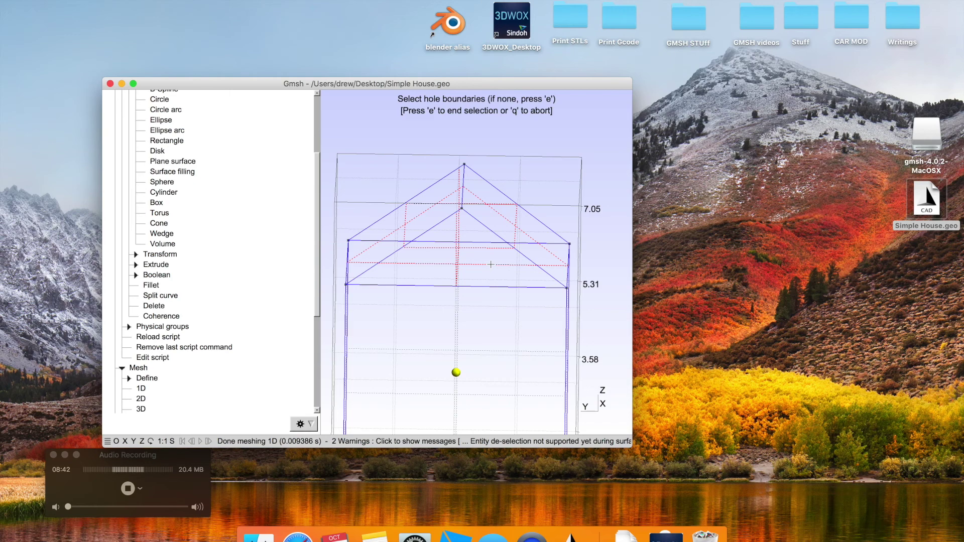
pyautogui.moveTo(495, 273); pyautogui.dragTo(489, 295)
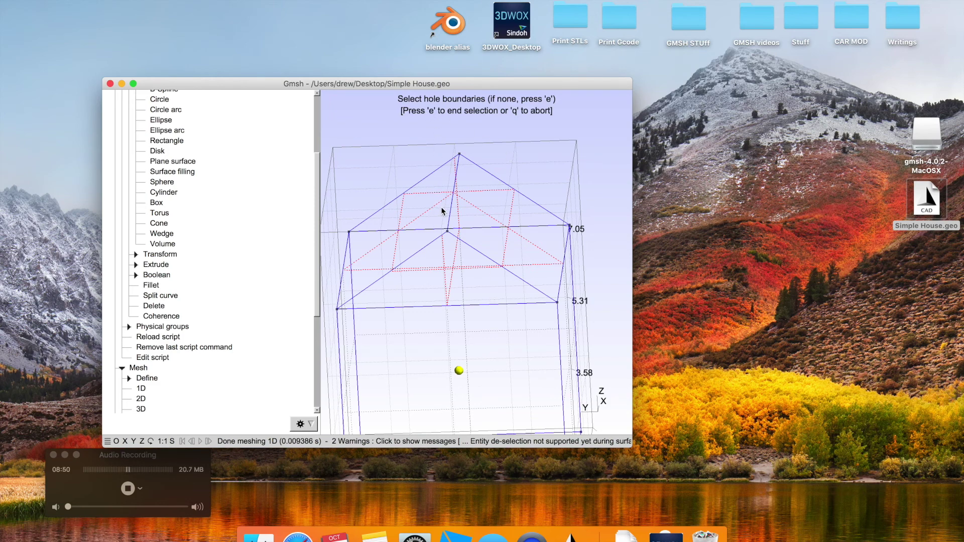
pyautogui.press('e')
pyautogui.moveTo(441, 207)
pyautogui.mouseDown()
pyautogui.moveTo(472, 273)
pyautogui.moveTo(475, 246)
pyautogui.mouseUp()
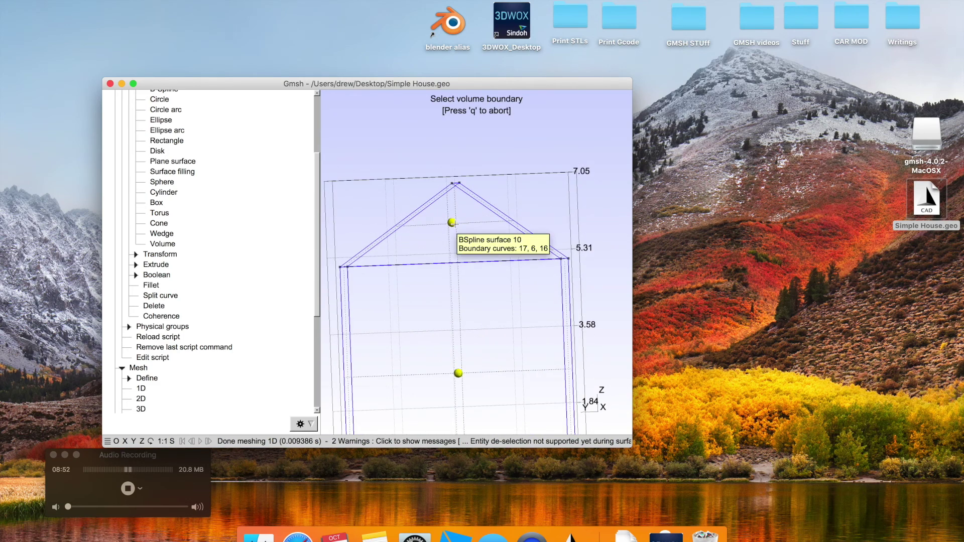
# Mesh the box and roof volumes in 3D to check them, and return to a 1D mesh.
pyautogui.click(142, 407)
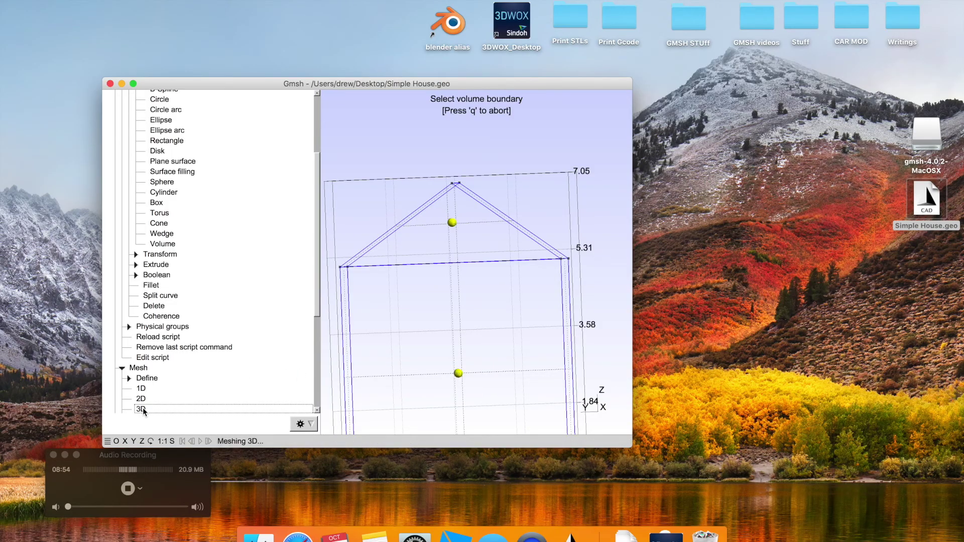
pyautogui.moveTo(438, 323); pyautogui.dragTo(420, 360)
pyautogui.click(142, 389)
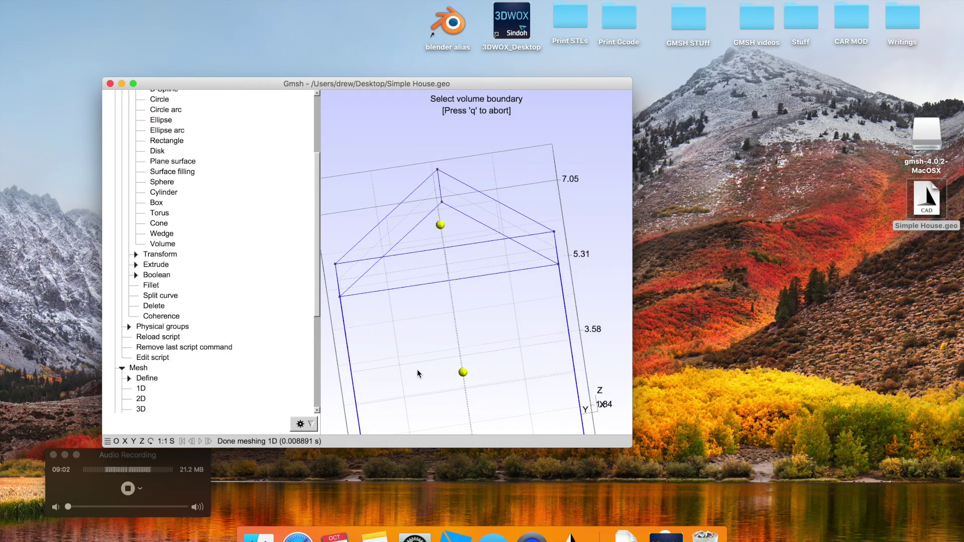
# Fuse the box and roof volumes with a Boolean union in Volumes selection mode, using the box as object and the roof as tool.
pyautogui.moveTo(417, 369); pyautogui.dragTo(418, 314, button='middle')
pyautogui.moveTo(408, 343); pyautogui.dragTo(443, 258, button='right')
pyautogui.moveTo(443, 257); pyautogui.dragTo(453, 258)
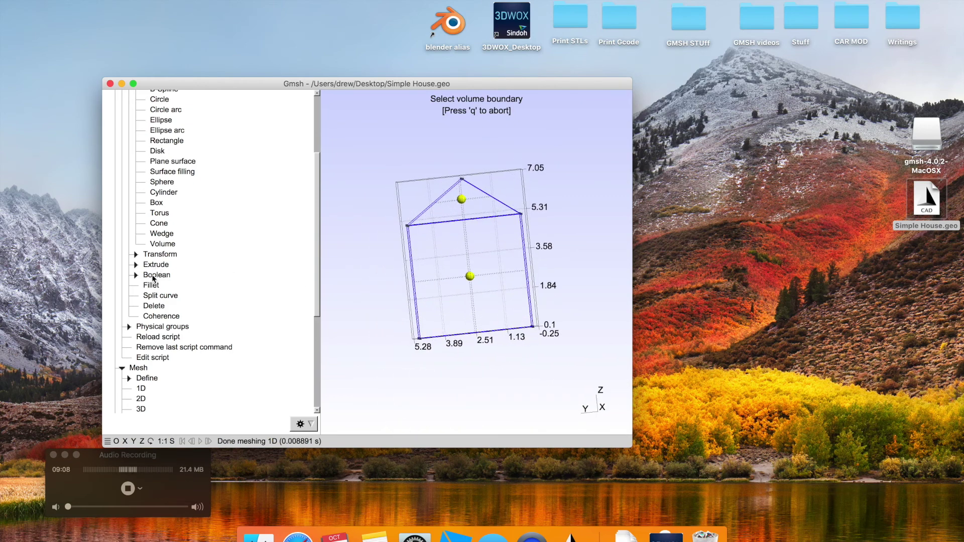
pyautogui.click(137, 276)
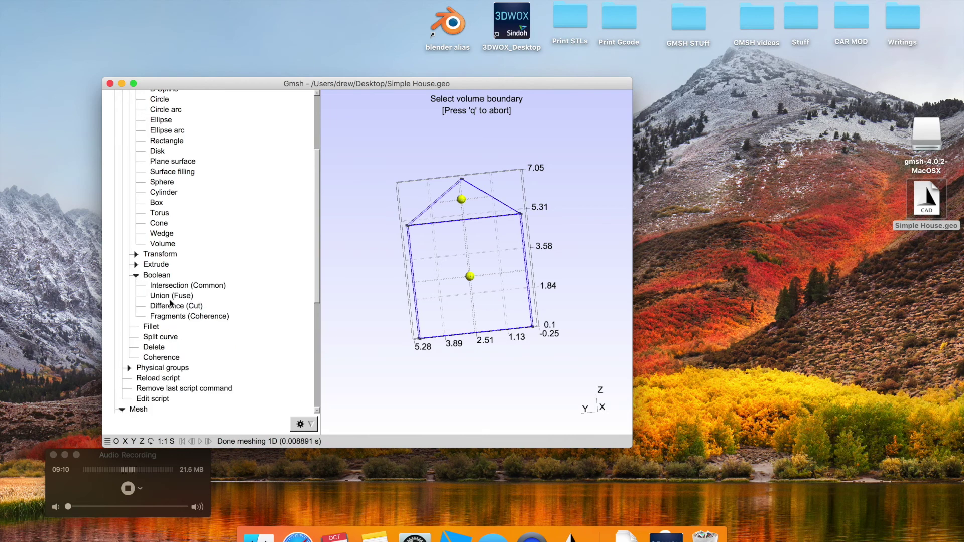
pyautogui.click(161, 298)
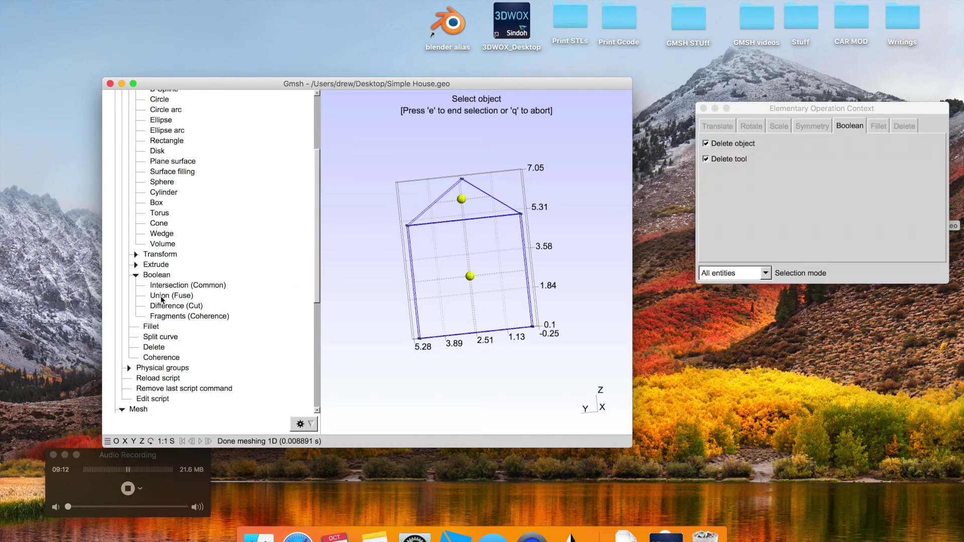
pyautogui.click(733, 275)
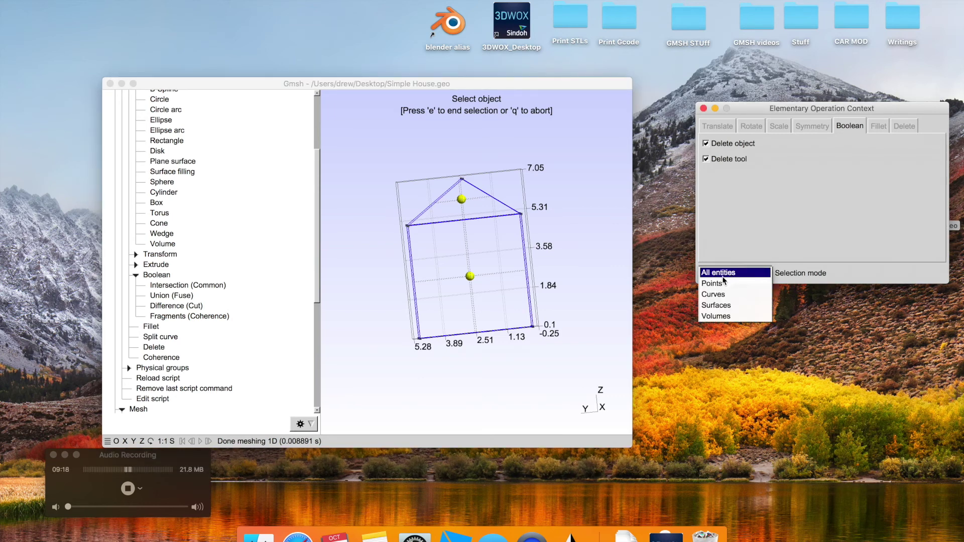
pyautogui.click(714, 317)
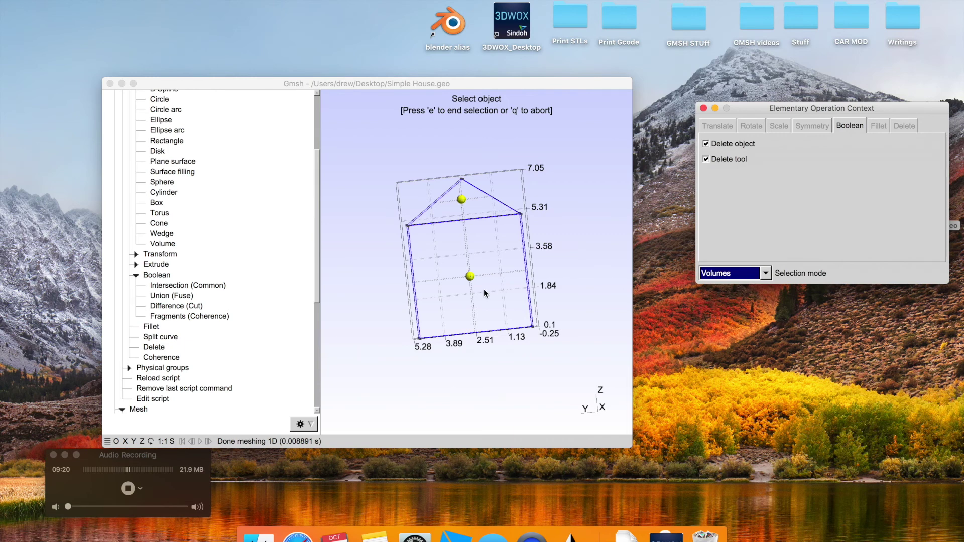
pyautogui.click(471, 276)
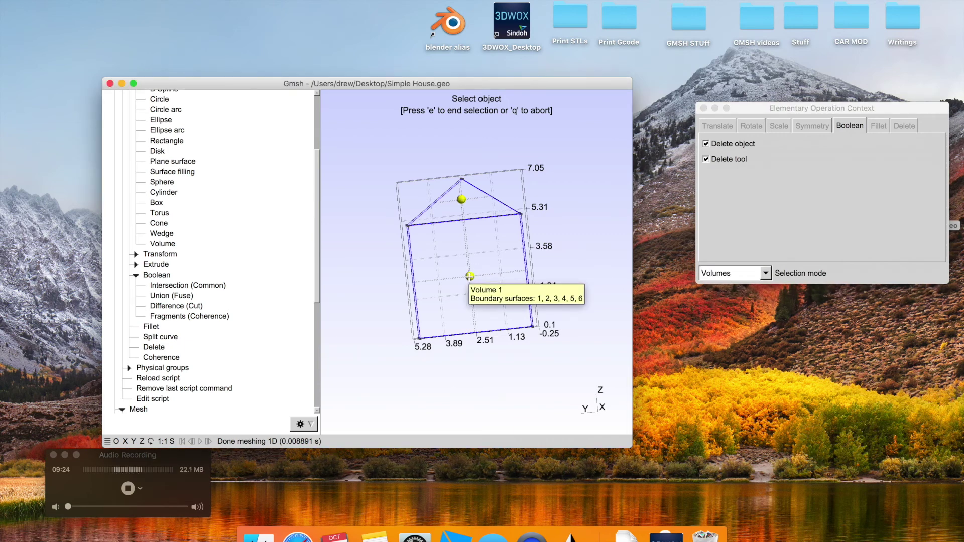
pyautogui.click(470, 275)
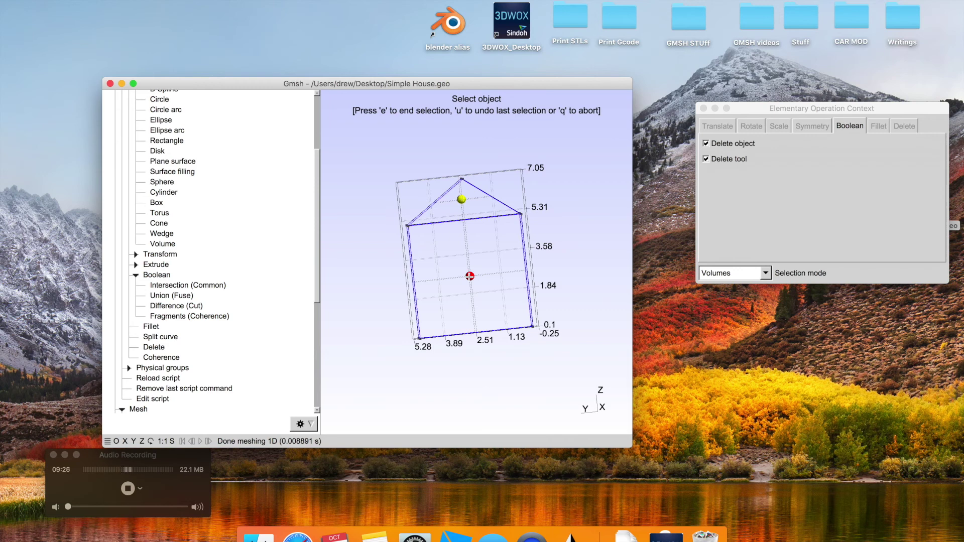
pyautogui.press('e')
pyautogui.moveTo(481, 233); pyautogui.dragTo(485, 254)
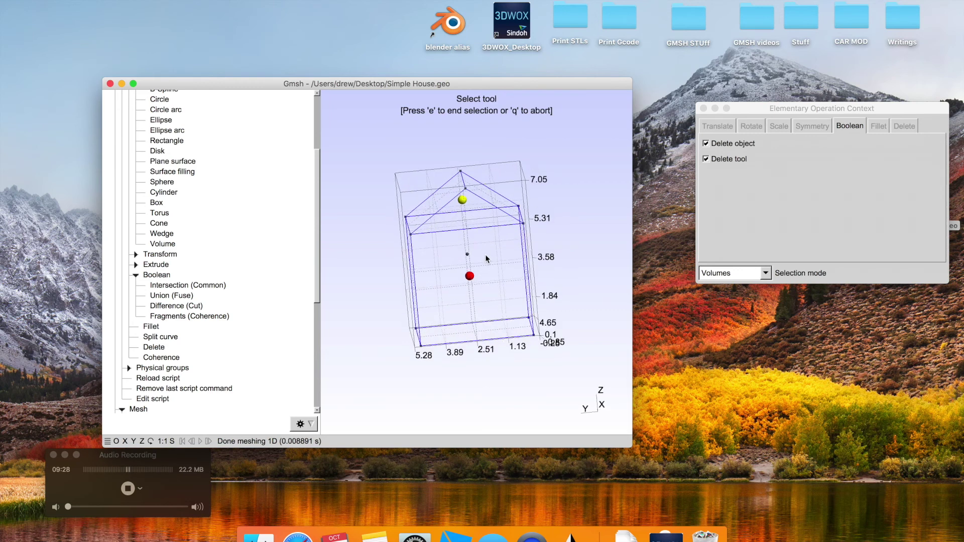
pyautogui.click(462, 198)
pyautogui.moveTo(482, 259); pyautogui.dragTo(486, 244)
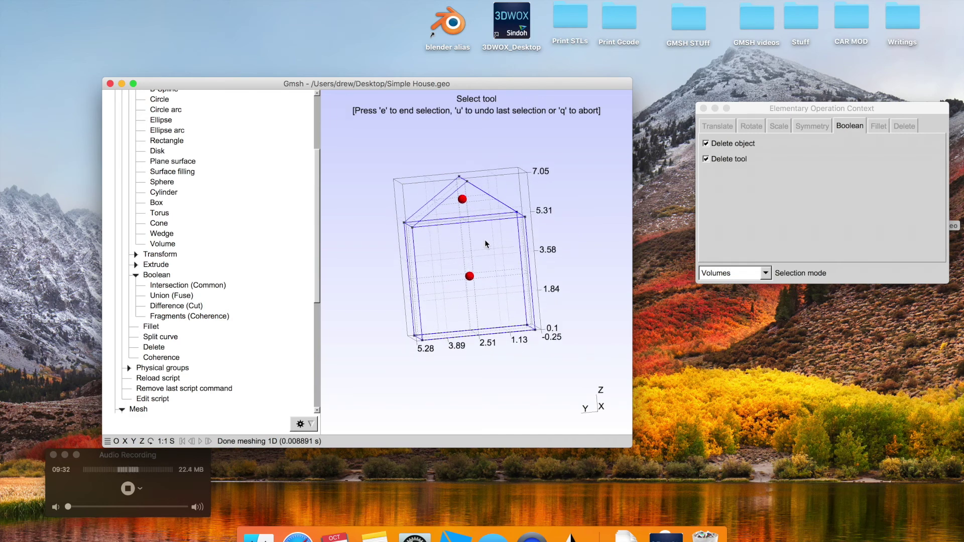
pyautogui.press('e')
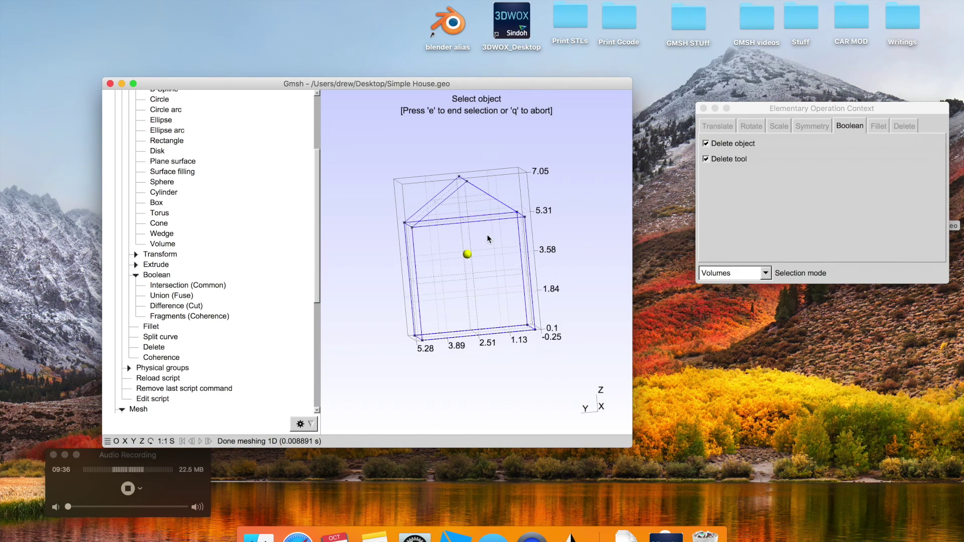
# Try to mesh the fused house.
pyautogui.moveTo(491, 241); pyautogui.dragTo(582, 259)
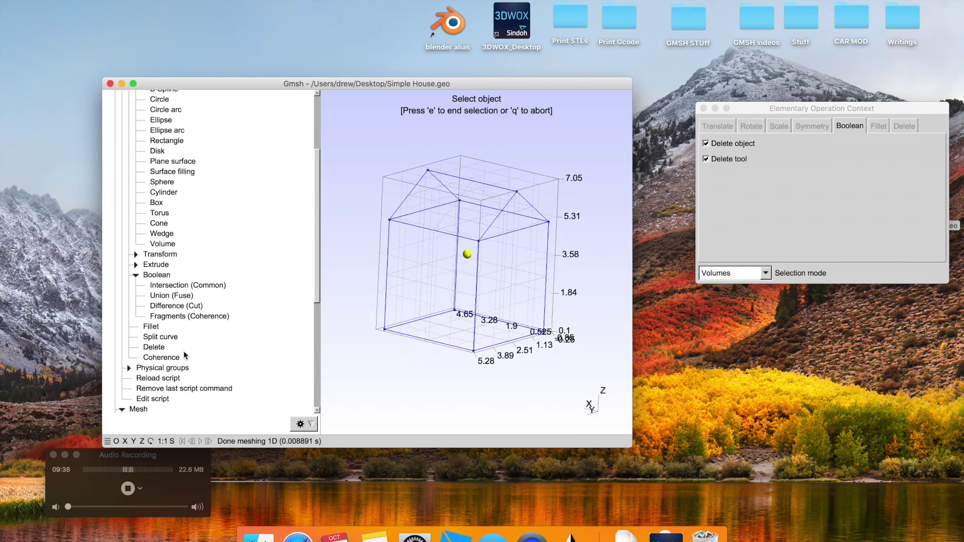
pyautogui.click(139, 408)
pyautogui.click(140, 405)
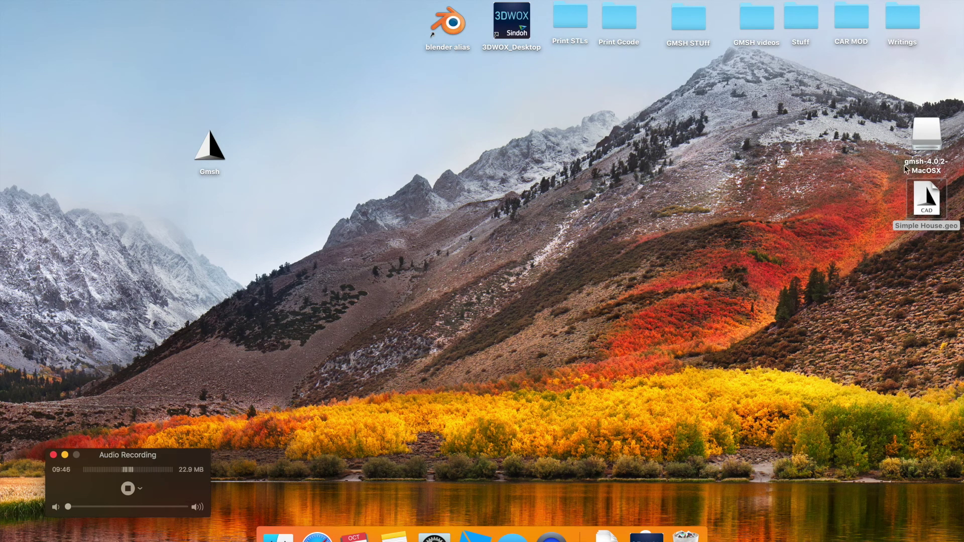
# Reopen Simple House.geo from the desktop, ignore the crash report, and list the elementary entity commands.
pyautogui.doubleClick(927, 198)
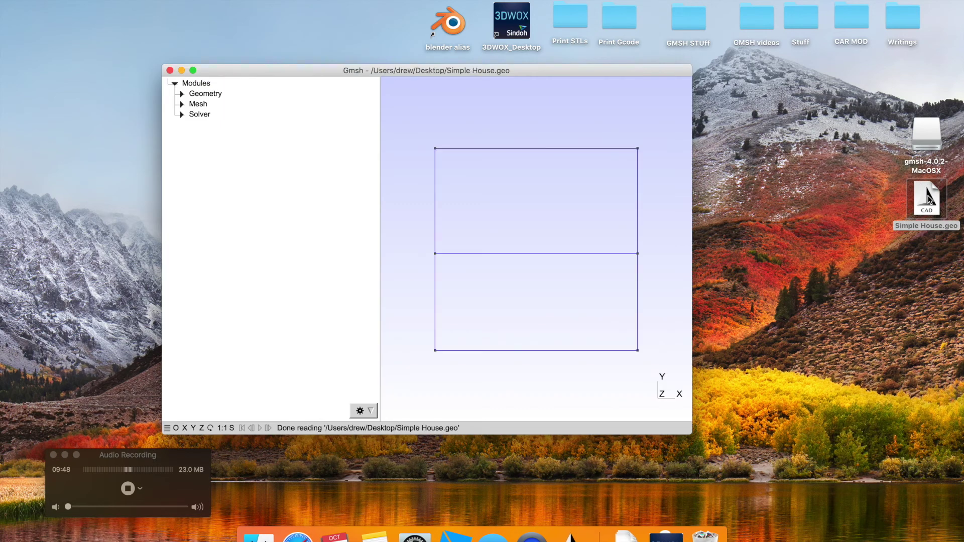
pyautogui.moveTo(576, 314); pyautogui.dragTo(498, 346)
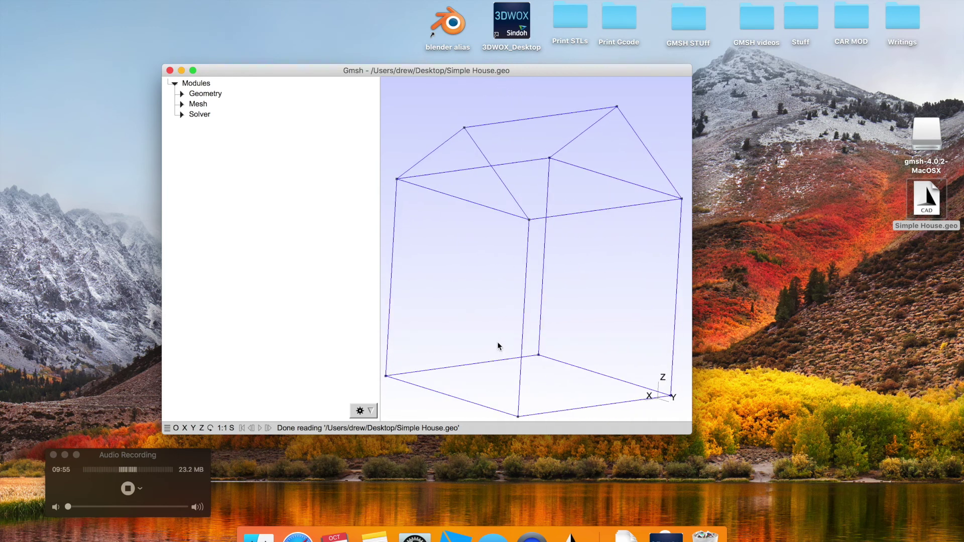
pyautogui.click(182, 93)
pyautogui.click(189, 115)
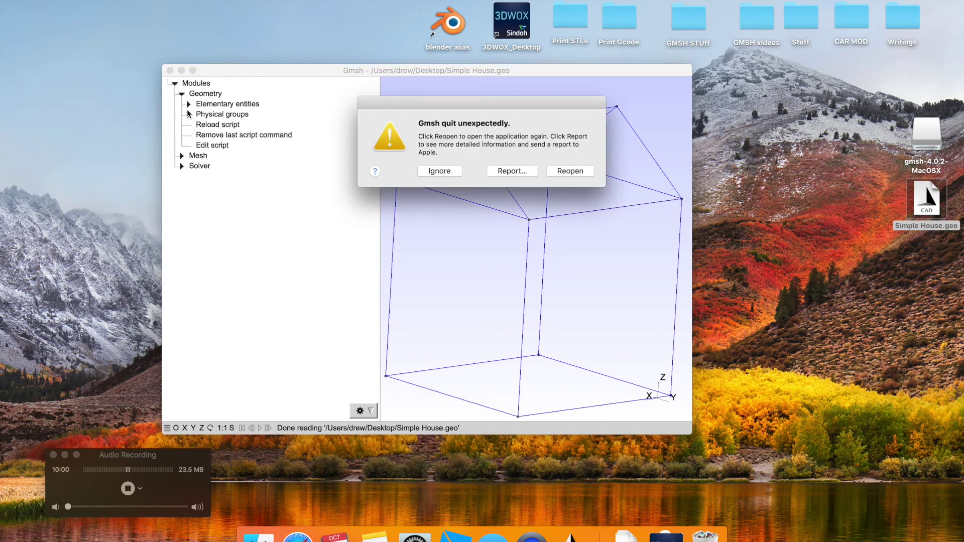
pyautogui.click(446, 173)
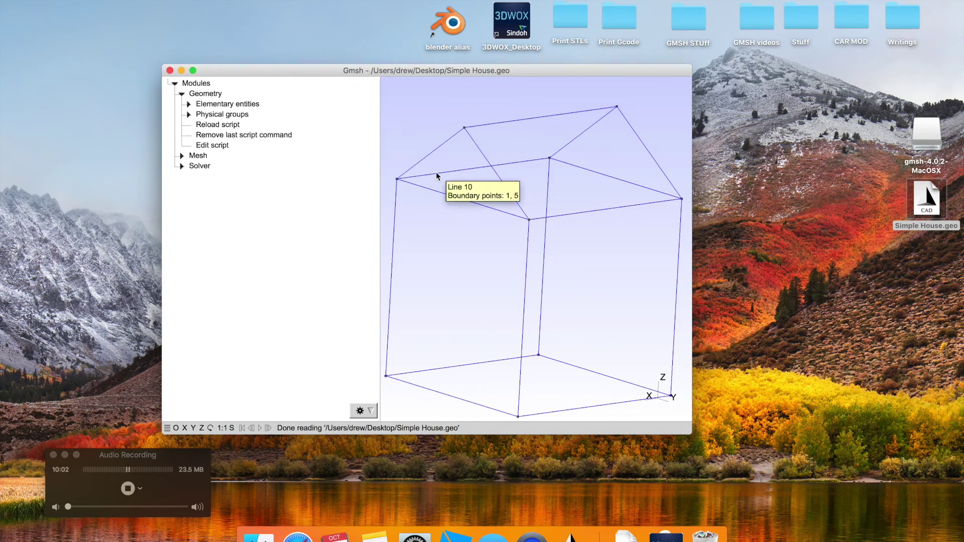
pyautogui.click(189, 104)
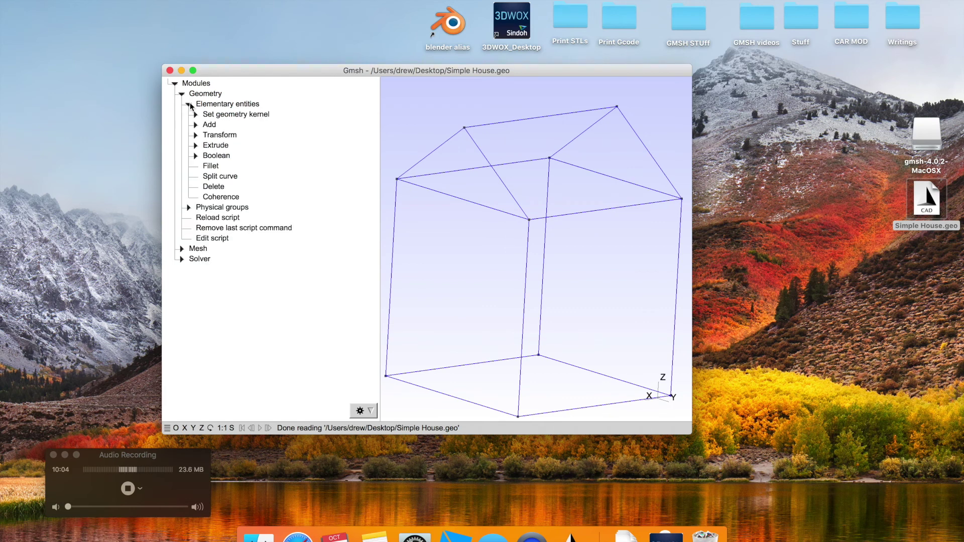
pyautogui.moveTo(540, 287); pyautogui.dragTo(489, 271)
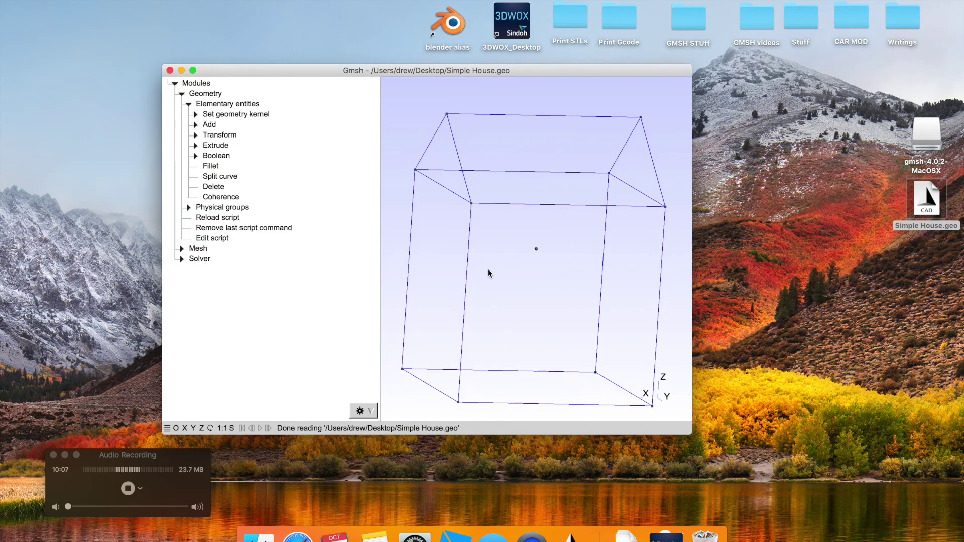
# Mesh the fused house in 3D to inspect it from several angles and along Y, and return to a 1D mesh.
pyautogui.click(182, 249)
pyautogui.click(200, 290)
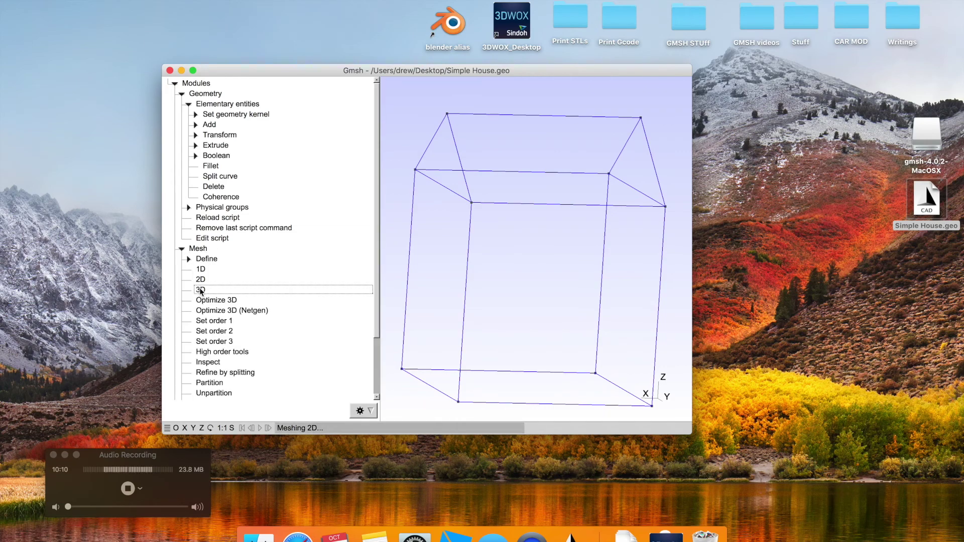
pyautogui.moveTo(504, 273); pyautogui.dragTo(621, 272)
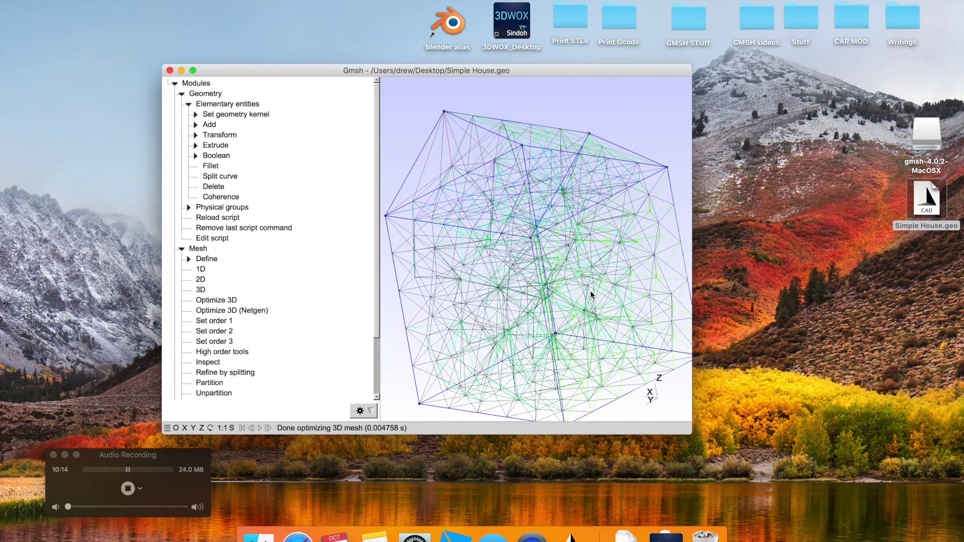
pyautogui.scroll(-5, 572, 318)
pyautogui.moveTo(571, 339); pyautogui.dragTo(520, 321)
pyautogui.moveTo(588, 304); pyautogui.dragTo(446, 310)
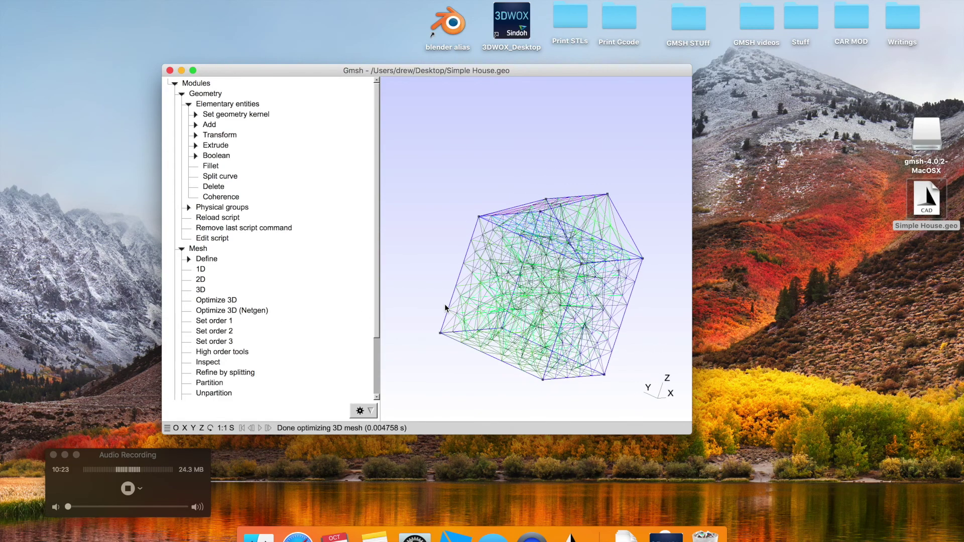
pyautogui.click(193, 427)
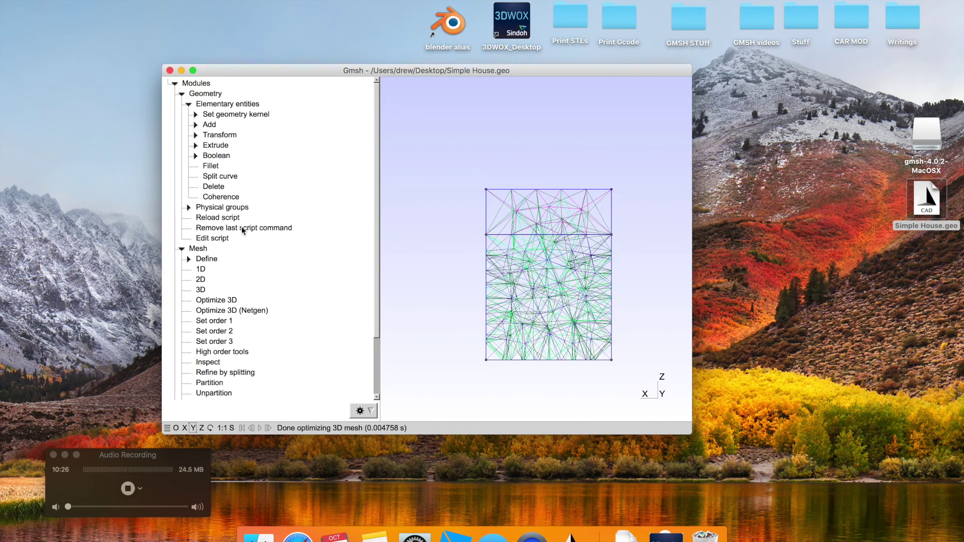
pyautogui.click(201, 272)
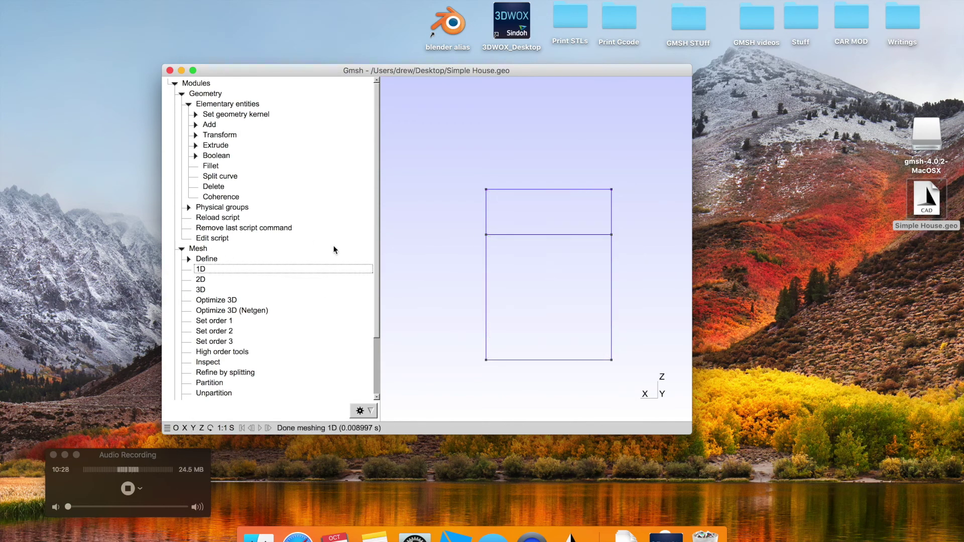
# Start a new box for the door opening with DX 1, DY 1 and DZ 1.5.
pyautogui.click(196, 125)
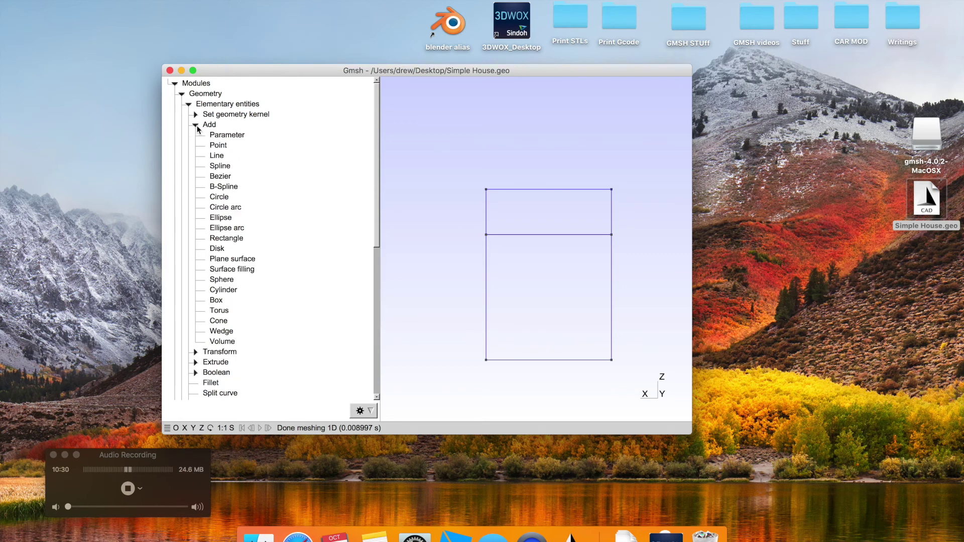
pyautogui.click(216, 301)
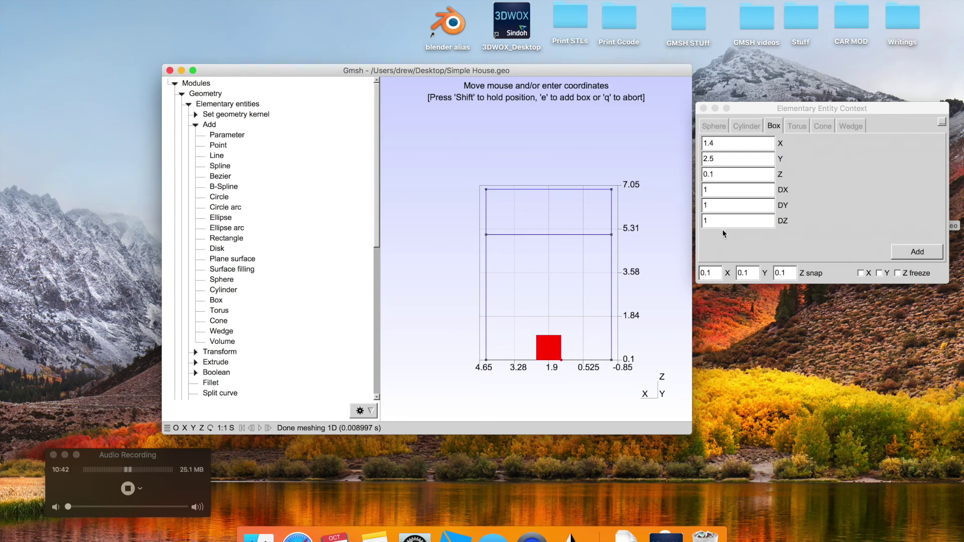
pyautogui.click(727, 193)
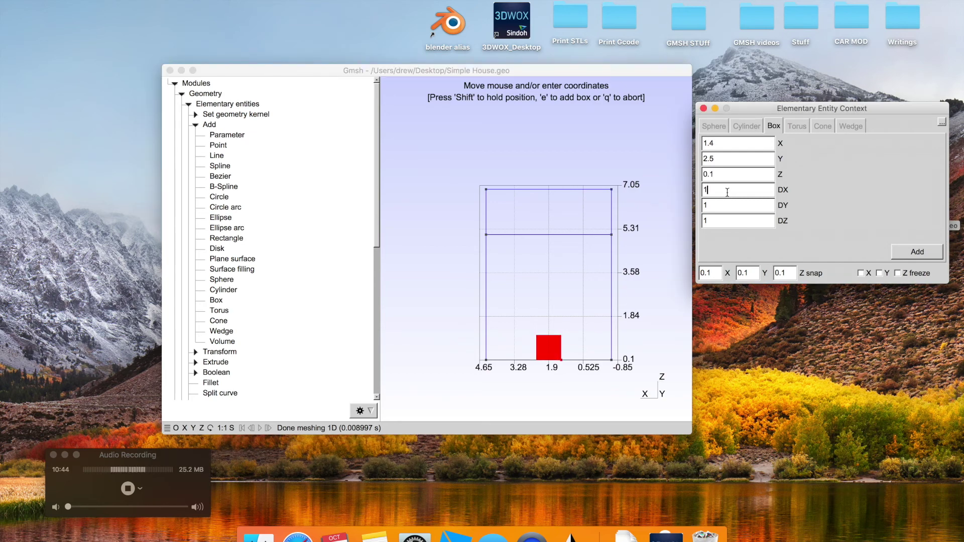
pyautogui.click(744, 204)
pyautogui.click(741, 222)
pyautogui.click(726, 206)
pyautogui.click(721, 223)
pyautogui.press('BackSpace')
pyautogui.write('1.5')
# Viewing along X, position the door box across the house's wall at Y 4.6 and freeze its Y coordinate.
pyautogui.moveTo(652, 317); pyautogui.dragTo(660, 341)
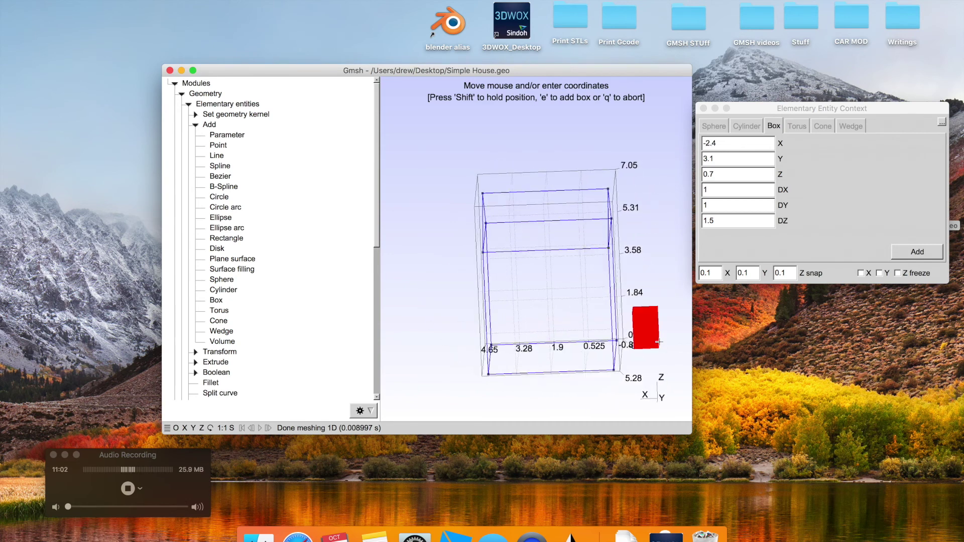
pyautogui.click(193, 427)
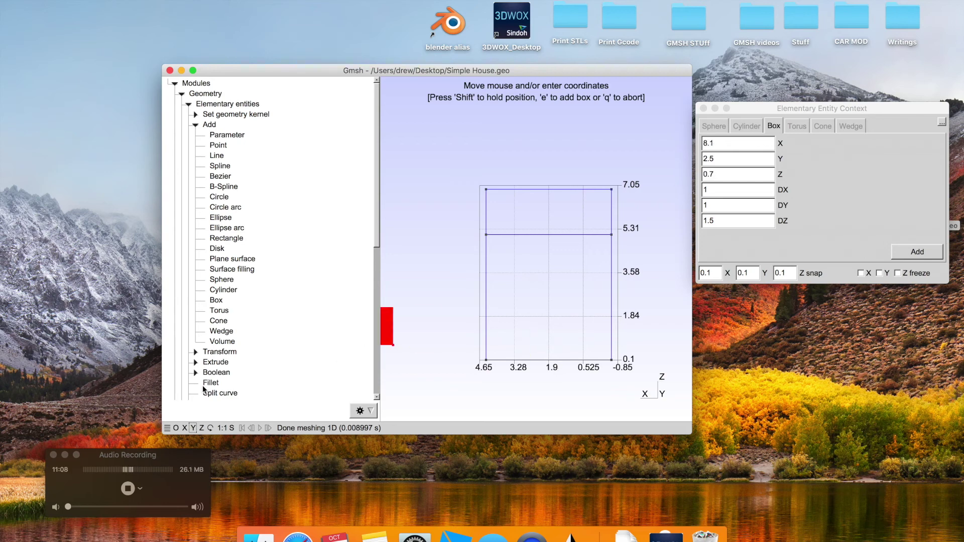
pyautogui.click(184, 428)
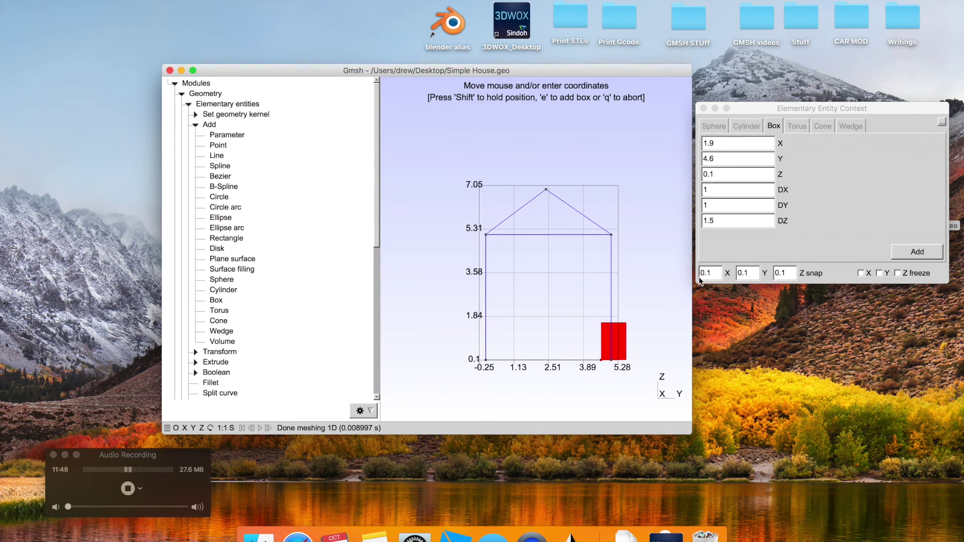
pyautogui.click(879, 273)
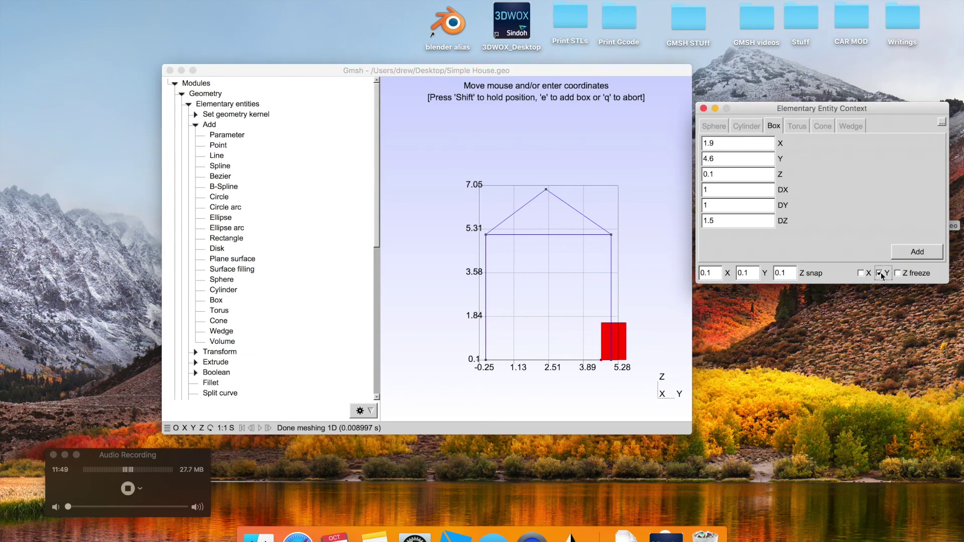
pyautogui.click(590, 307)
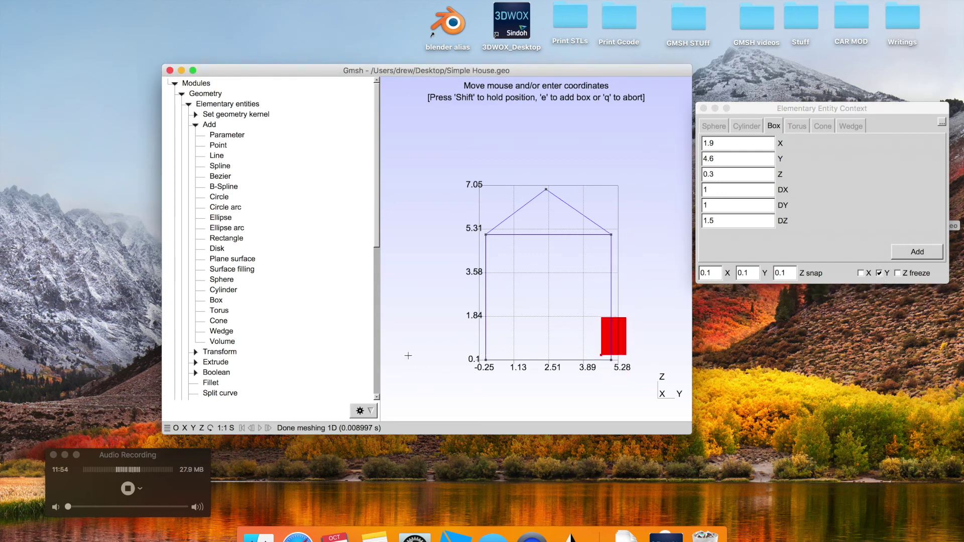
# Viewing along Y, place the door box at the base of the wall at X 1.4 and Z 0.1, and freeze X and Z.
pyautogui.click(194, 427)
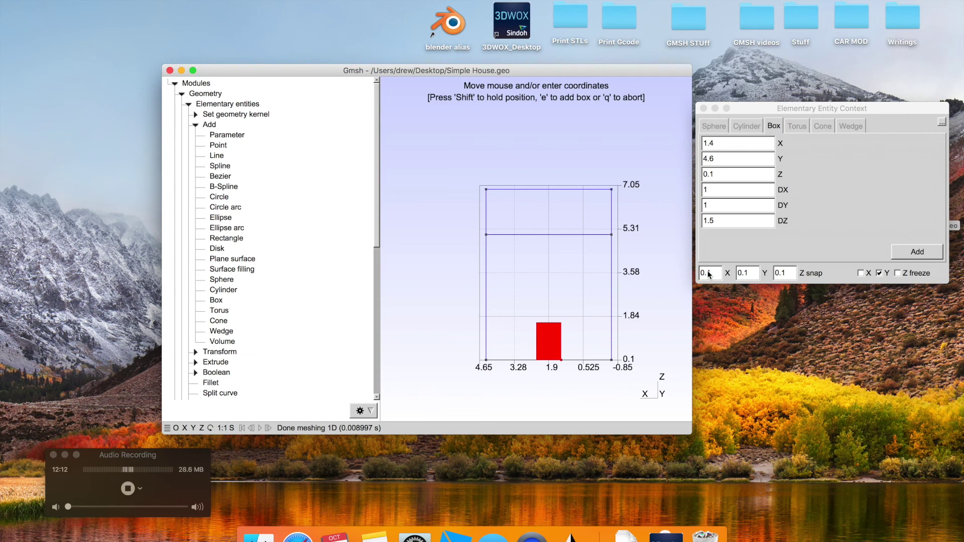
pyautogui.click(860, 273)
pyautogui.click(861, 273)
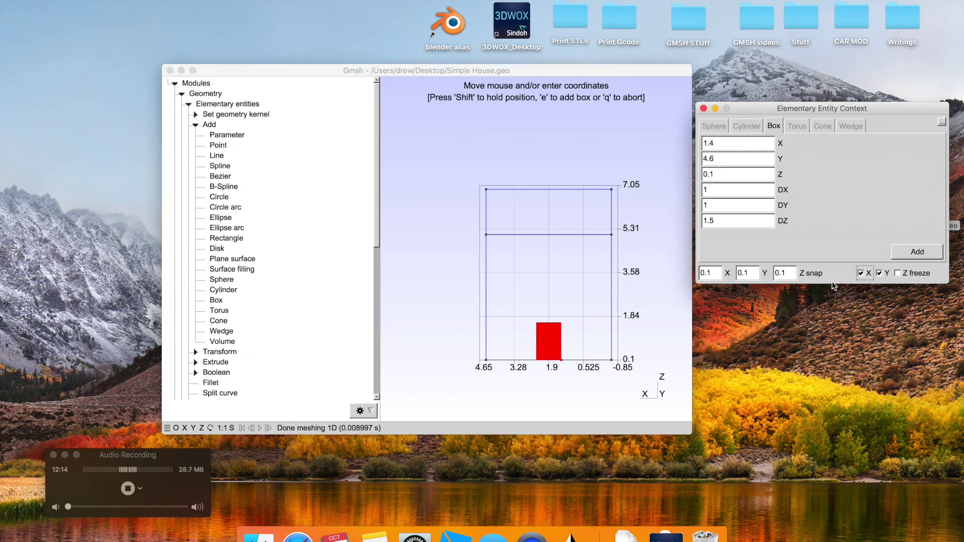
pyautogui.click(605, 341)
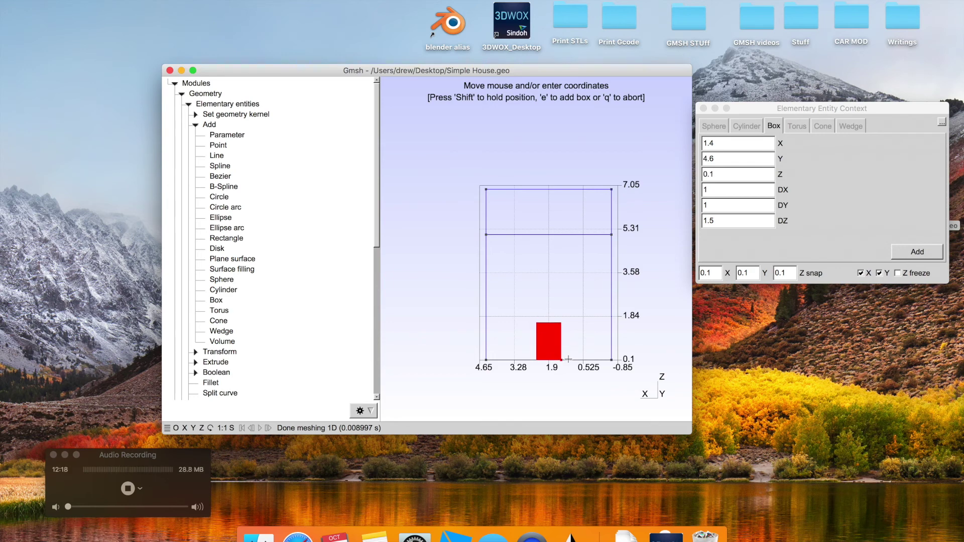
pyautogui.click(898, 273)
pyautogui.moveTo(605, 302); pyautogui.dragTo(553, 292)
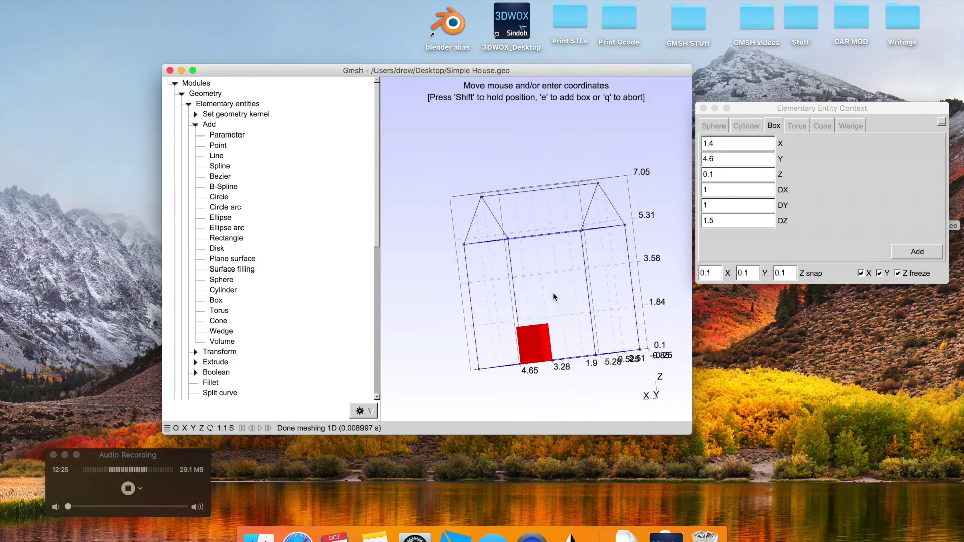
# Add the door box at the frozen position 1.4, 4.6, 0.1 and finish adding boxes.
pyautogui.click(194, 428)
pyautogui.moveTo(472, 294); pyautogui.dragTo(562, 229)
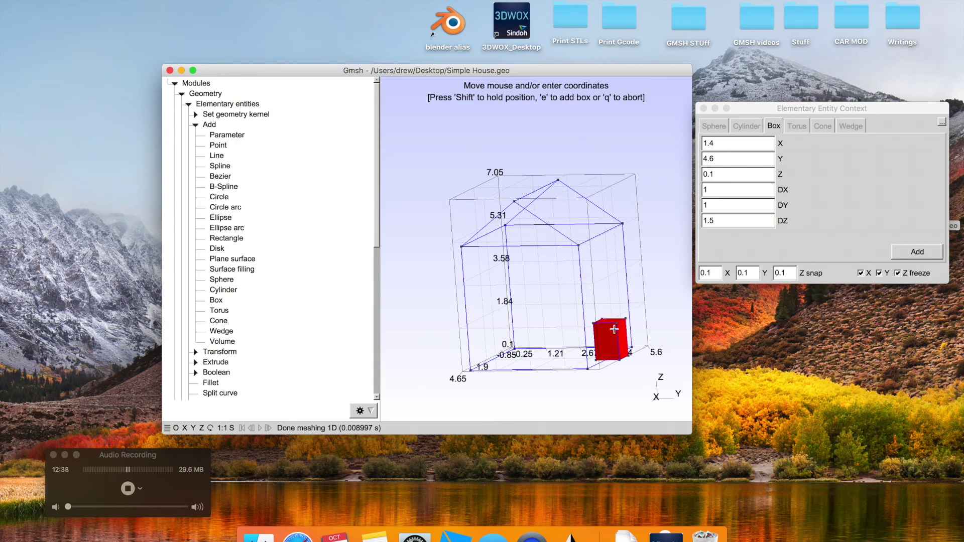
pyautogui.moveTo(614, 330)
pyautogui.mouseDown()
pyautogui.moveTo(590, 364)
pyautogui.moveTo(593, 410)
pyautogui.moveTo(607, 319)
pyautogui.mouseUp()
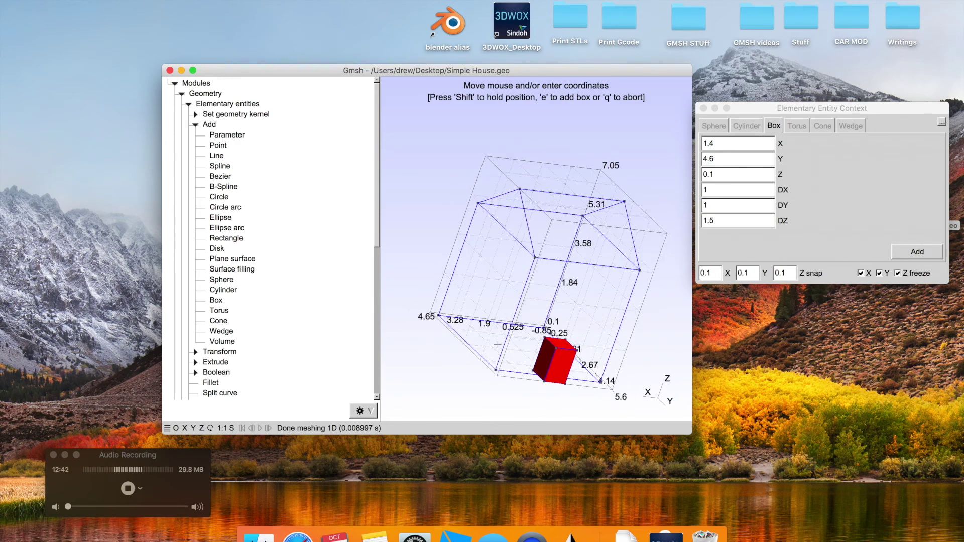
pyautogui.press('e')
pyautogui.press('q')
pyautogui.moveTo(620, 330); pyautogui.dragTo(537, 294)
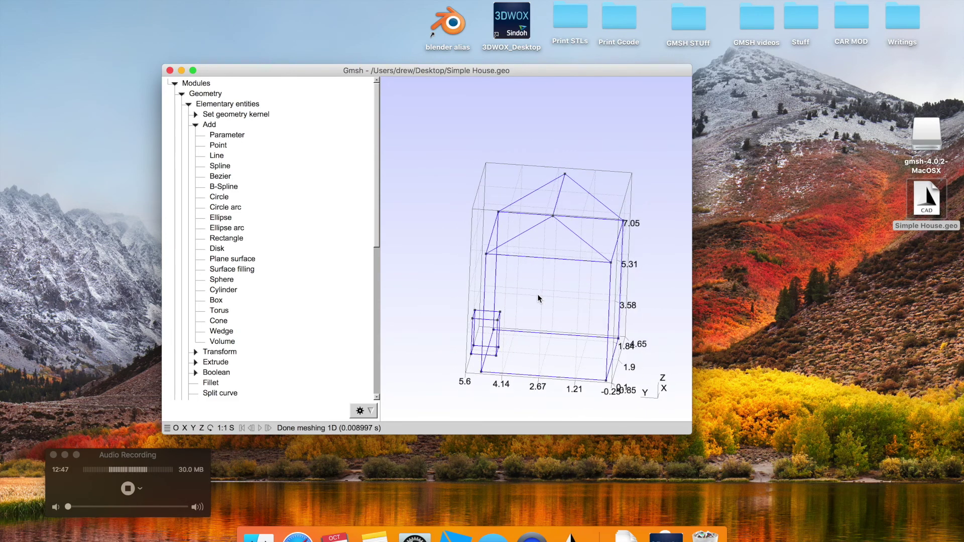
pyautogui.click(241, 340)
pyautogui.moveTo(519, 308); pyautogui.dragTo(561, 299)
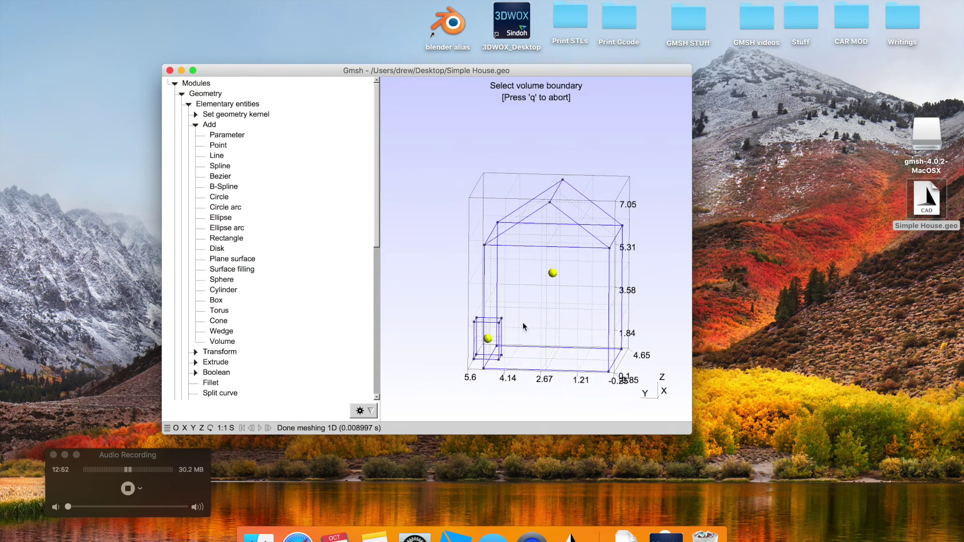
pyautogui.moveTo(522, 327); pyautogui.dragTo(586, 326)
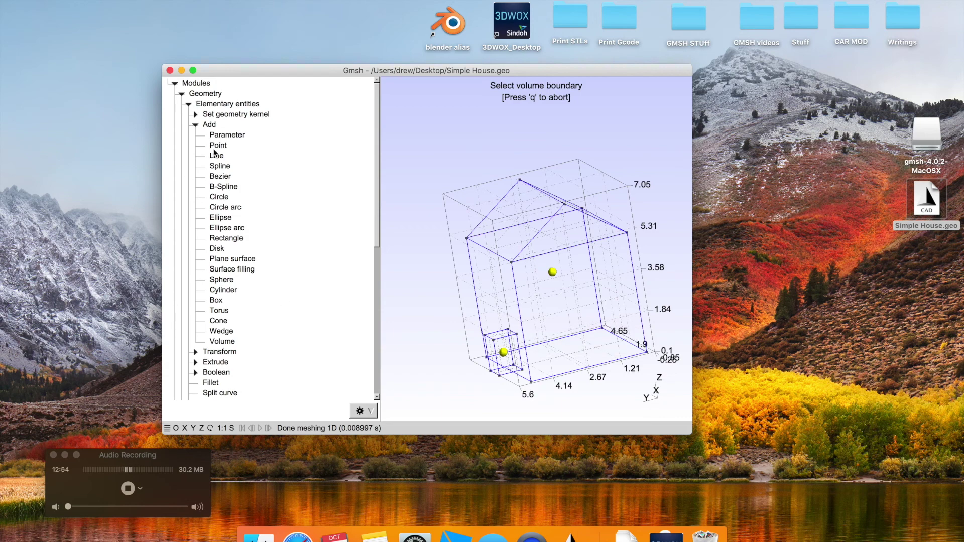
pyautogui.press('q')
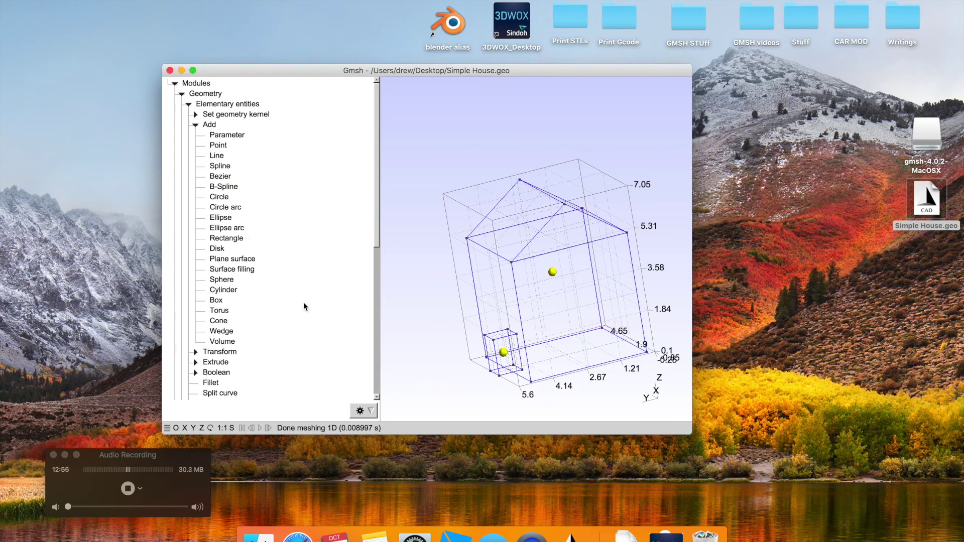
# Cut the door box from the house with a Boolean difference, using the house volume as object and the door box as tool.
pyautogui.scroll(-3, 303, 302)
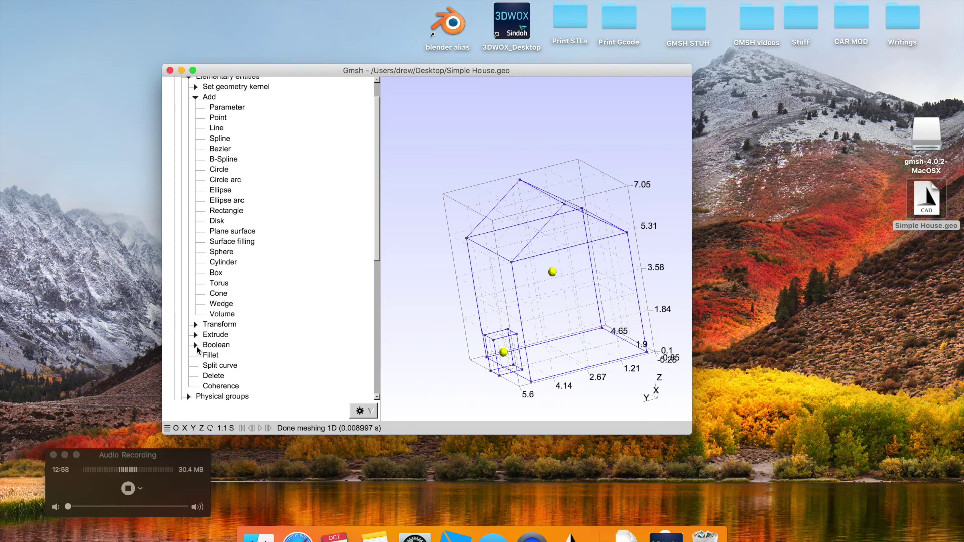
pyautogui.click(196, 346)
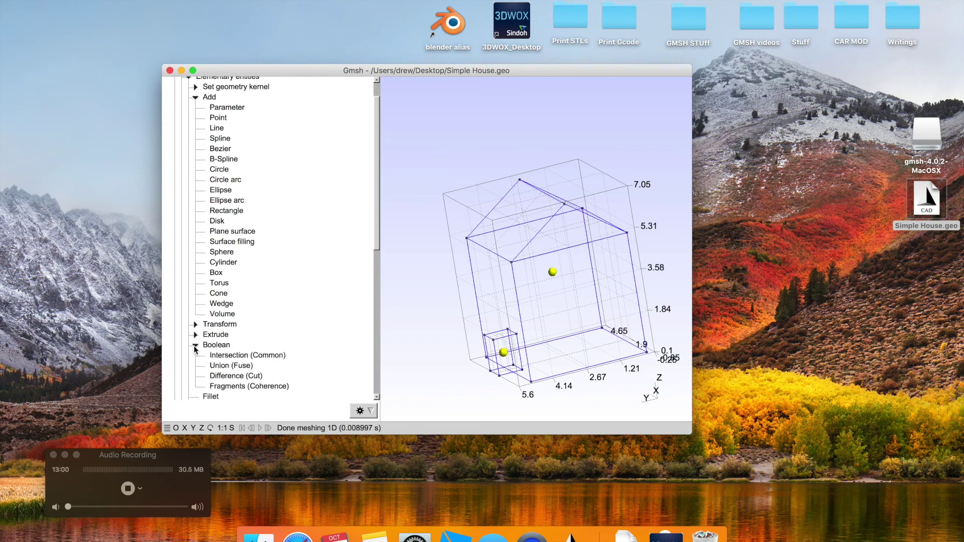
pyautogui.click(239, 377)
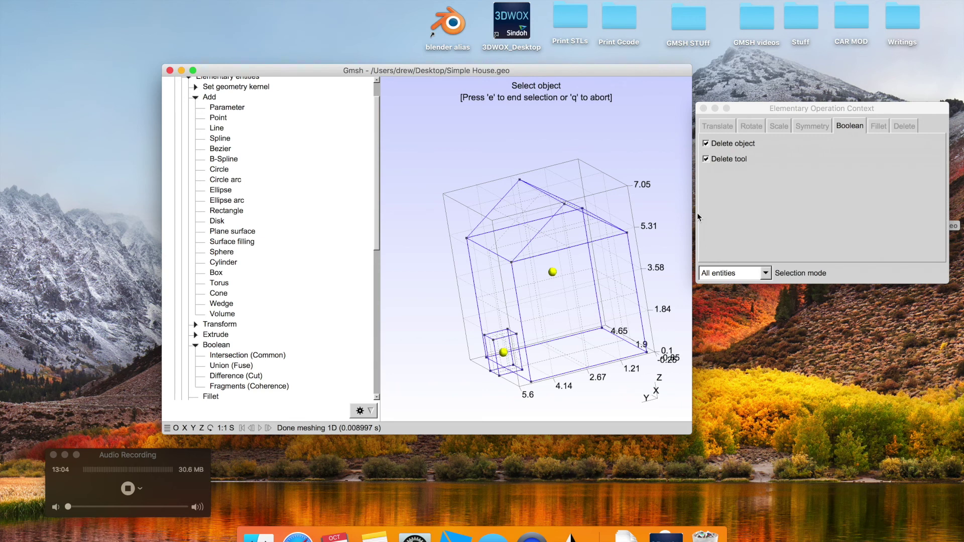
pyautogui.moveTo(553, 305)
pyautogui.mouseDown()
pyautogui.moveTo(537, 298)
pyautogui.moveTo(547, 287)
pyautogui.mouseUp()
pyautogui.click(551, 272)
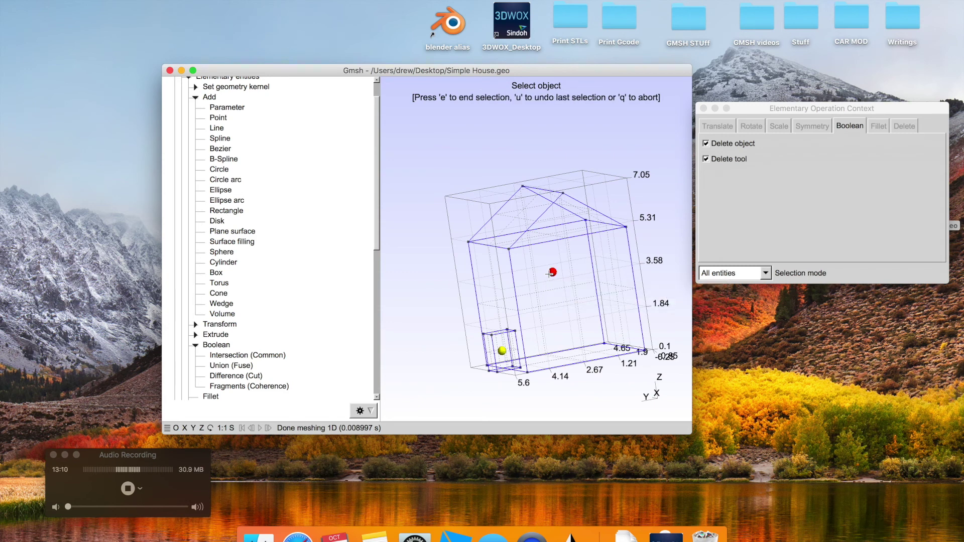
pyautogui.press('e')
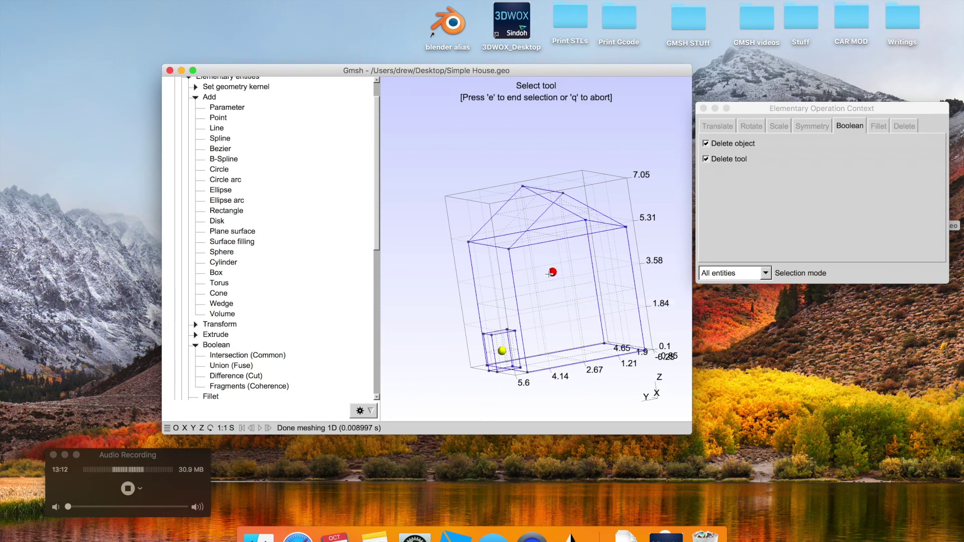
pyautogui.moveTo(563, 314); pyautogui.dragTo(554, 329)
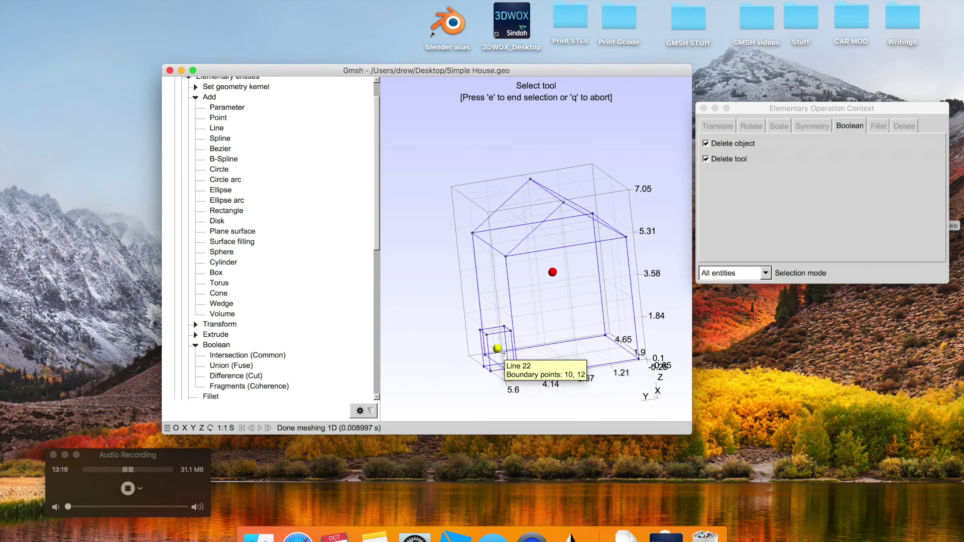
pyautogui.click(497, 348)
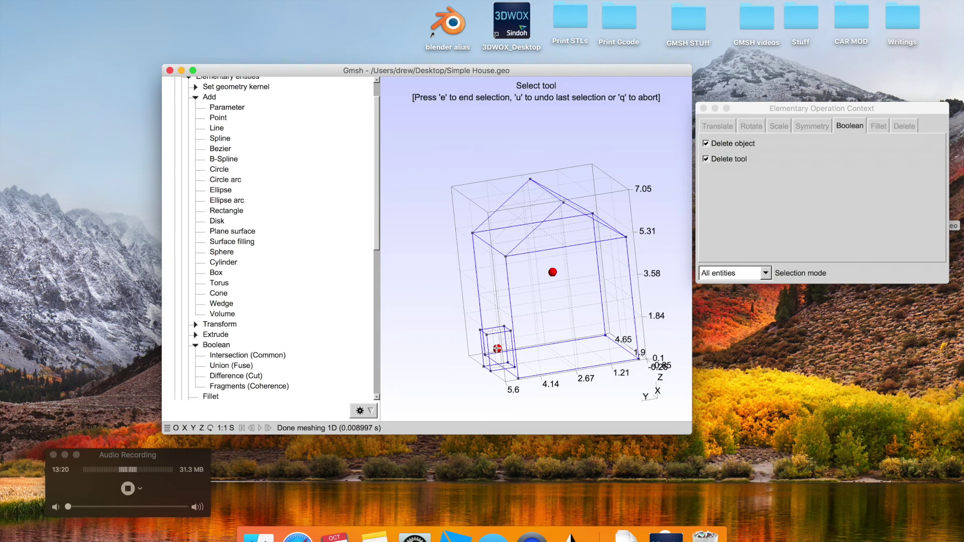
pyautogui.press('e')
pyautogui.moveTo(555, 344); pyautogui.dragTo(589, 335)
pyautogui.moveTo(488, 333); pyautogui.dragTo(503, 347)
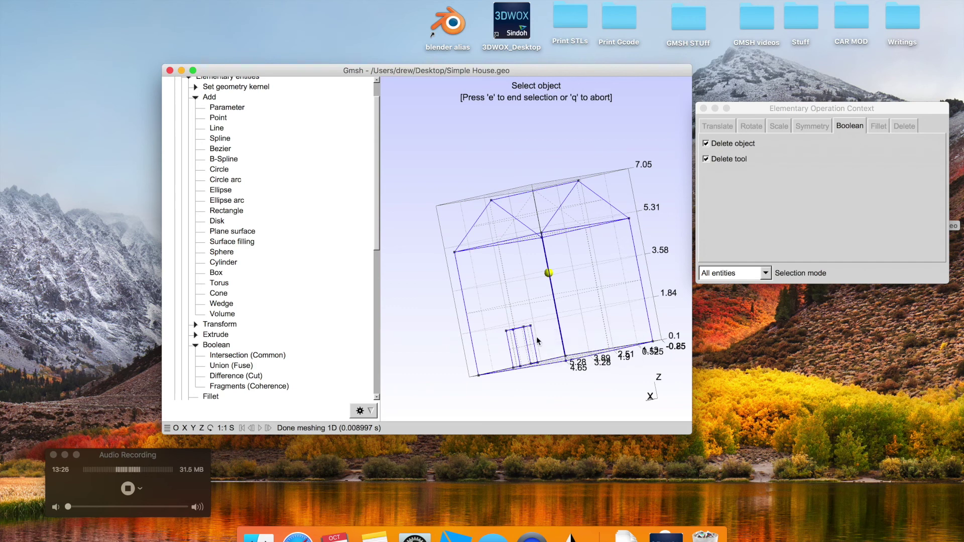
pyautogui.moveTo(536, 336); pyautogui.dragTo(528, 345)
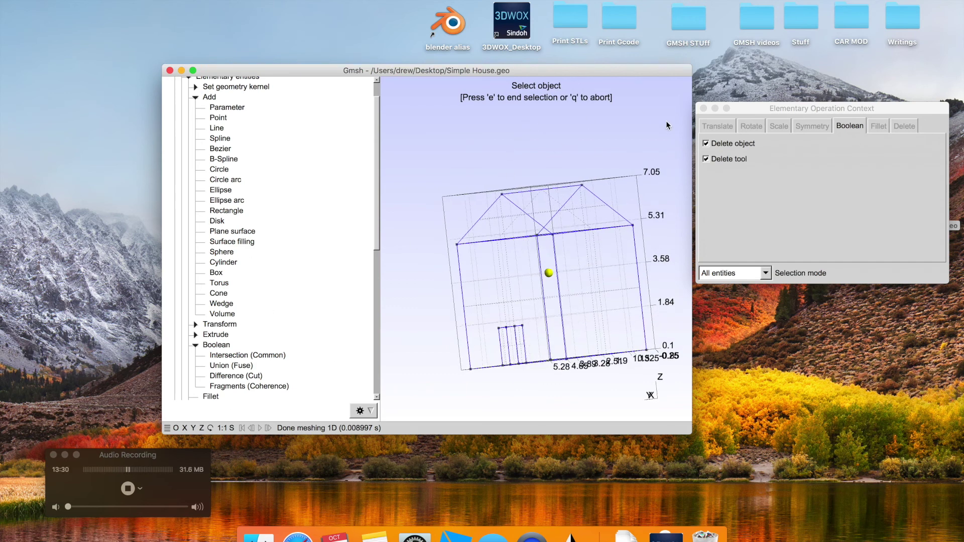
pyautogui.press('q')
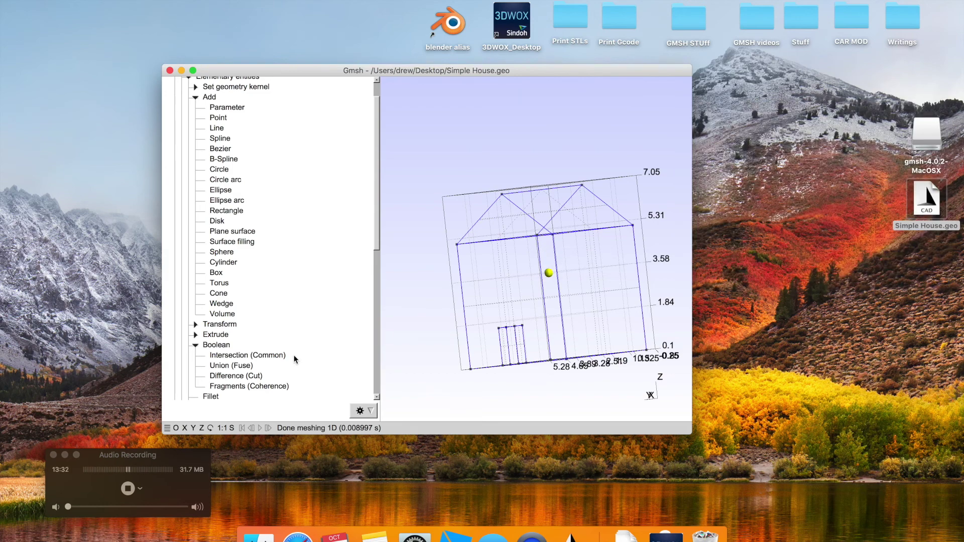
# Try to mesh the house with its door cut-out in 3D, and reopen Simple House.geo from the desktop.
pyautogui.scroll(-5, 294, 355)
pyautogui.click(203, 345)
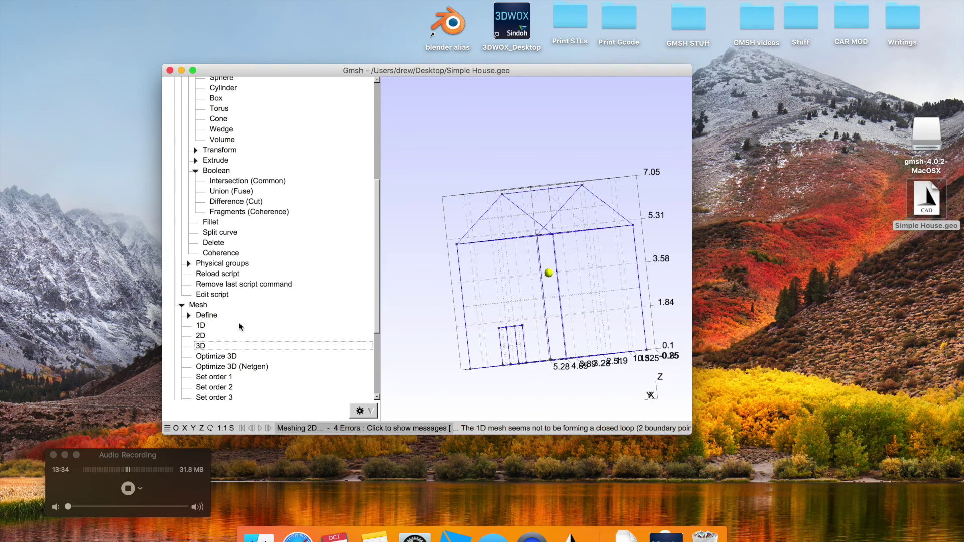
pyautogui.doubleClick(940, 201)
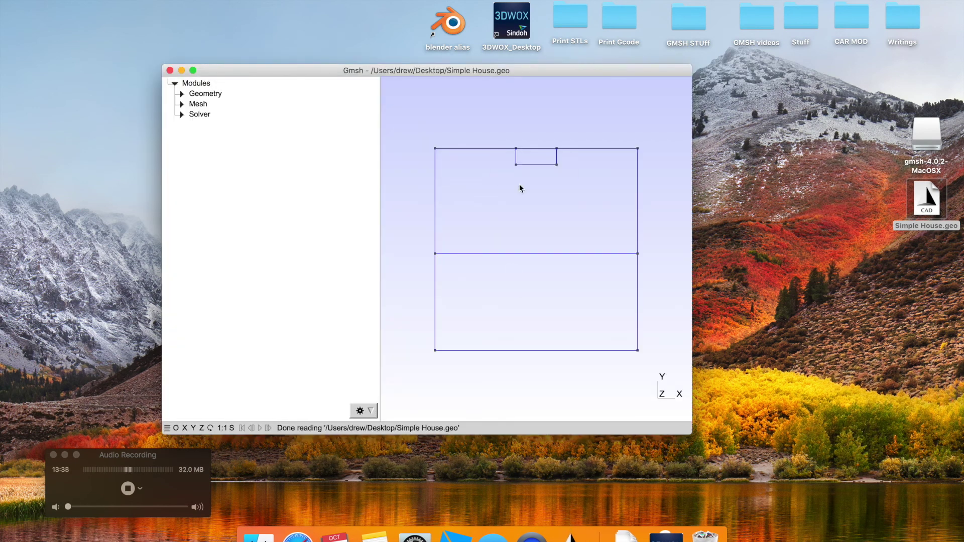
pyautogui.moveTo(509, 165); pyautogui.dragTo(376, 233)
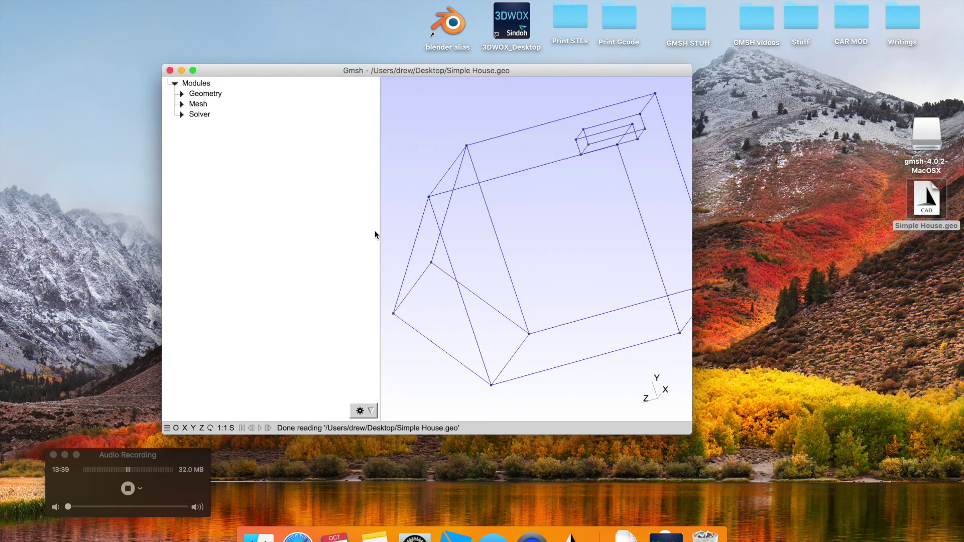
pyautogui.click(193, 428)
pyautogui.moveTo(621, 329); pyautogui.dragTo(584, 252)
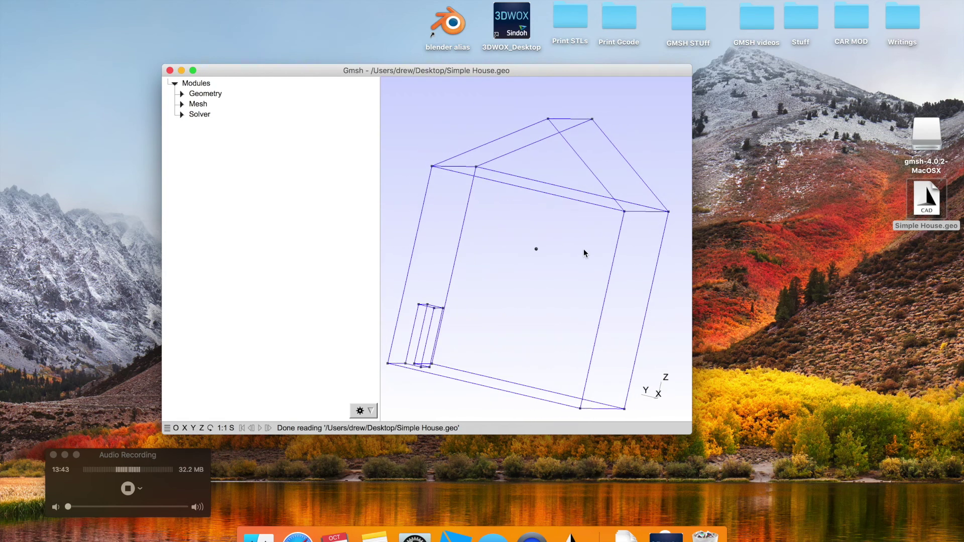
# Mesh the reopened house in 3D and inspect the door cut-out from several angles, ignoring the crash report.
pyautogui.click(183, 104)
pyautogui.click(198, 144)
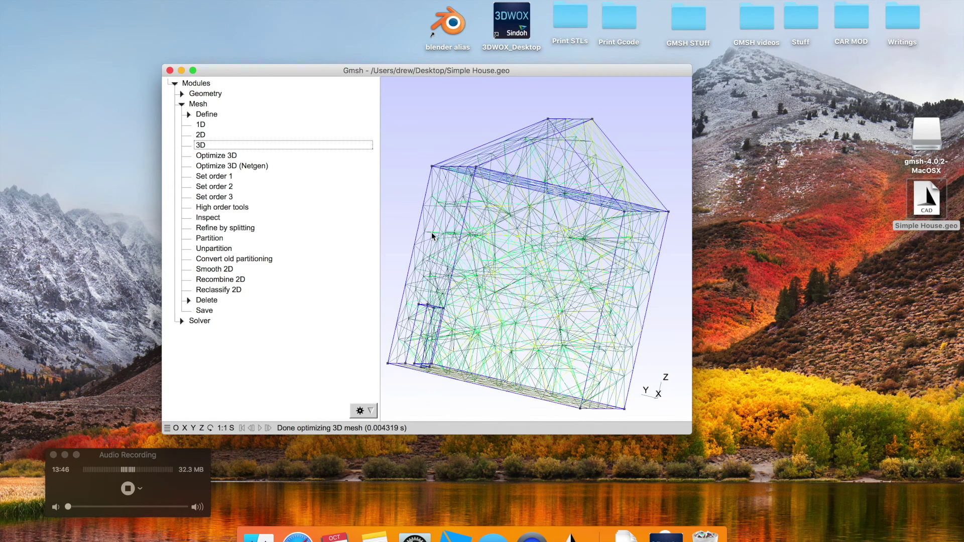
pyautogui.moveTo(474, 263); pyautogui.dragTo(578, 326)
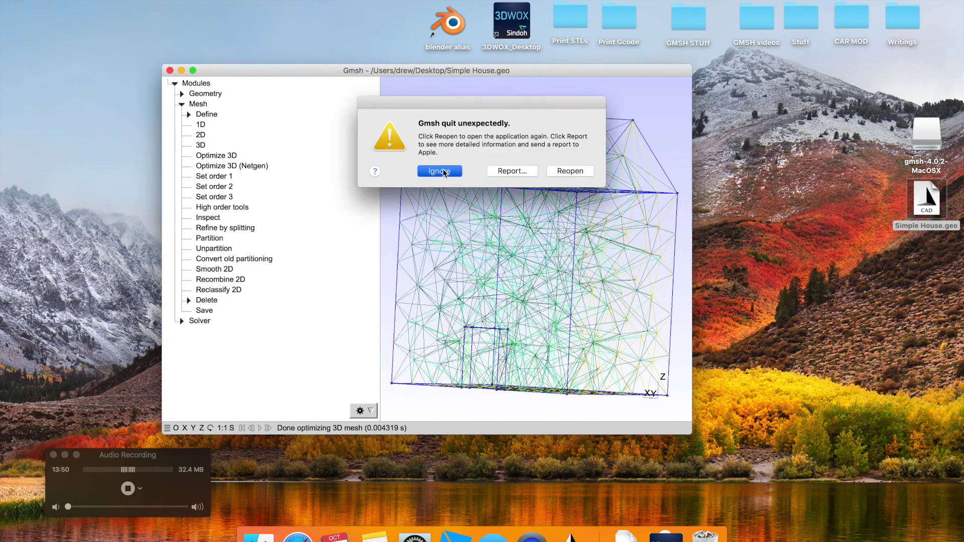
pyautogui.click(439, 171)
pyautogui.moveTo(482, 291); pyautogui.dragTo(580, 274)
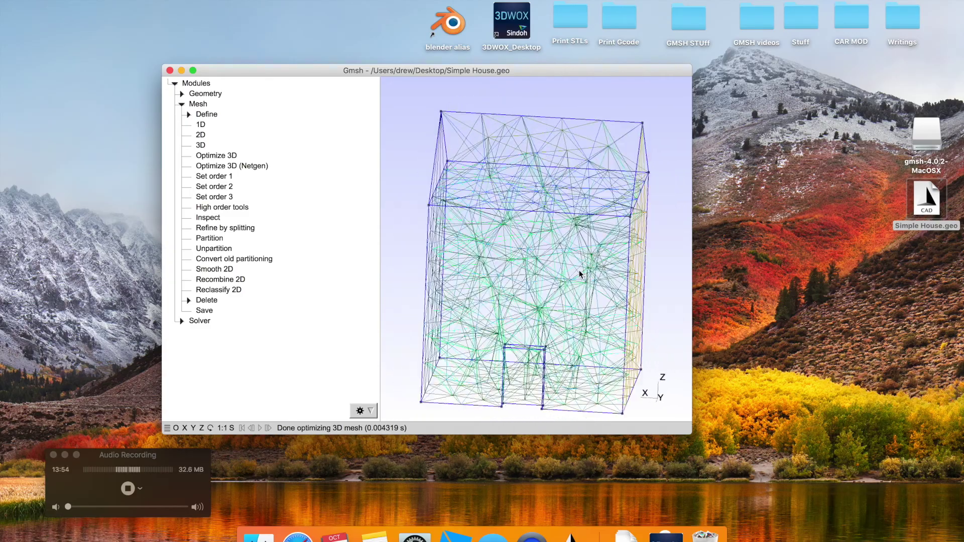
# Examine the meshed house and its door cut-out from further angles.
pyautogui.moveTo(561, 316); pyautogui.dragTo(456, 312)
pyautogui.moveTo(597, 308); pyautogui.dragTo(504, 266)
pyautogui.moveTo(571, 252); pyautogui.dragTo(465, 366)
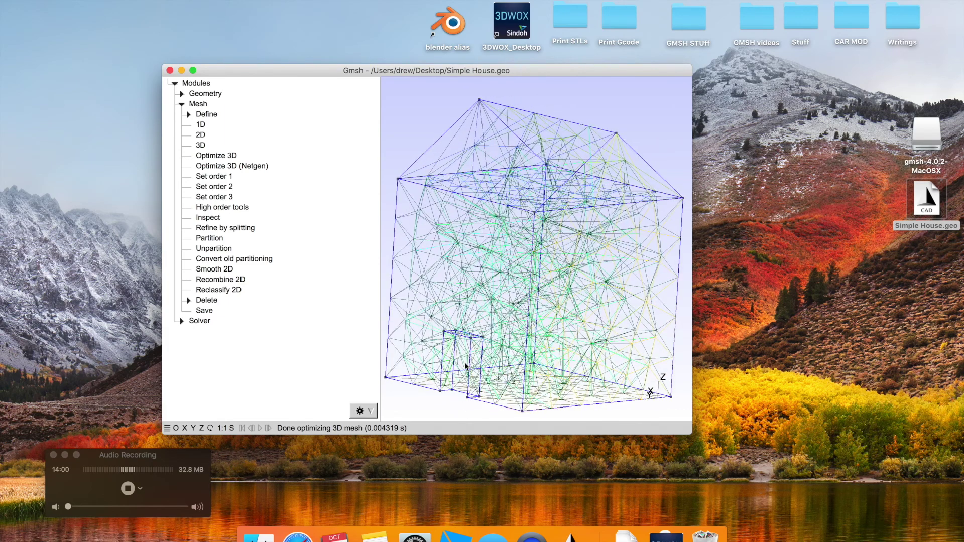
pyautogui.moveTo(505, 350); pyautogui.dragTo(471, 237)
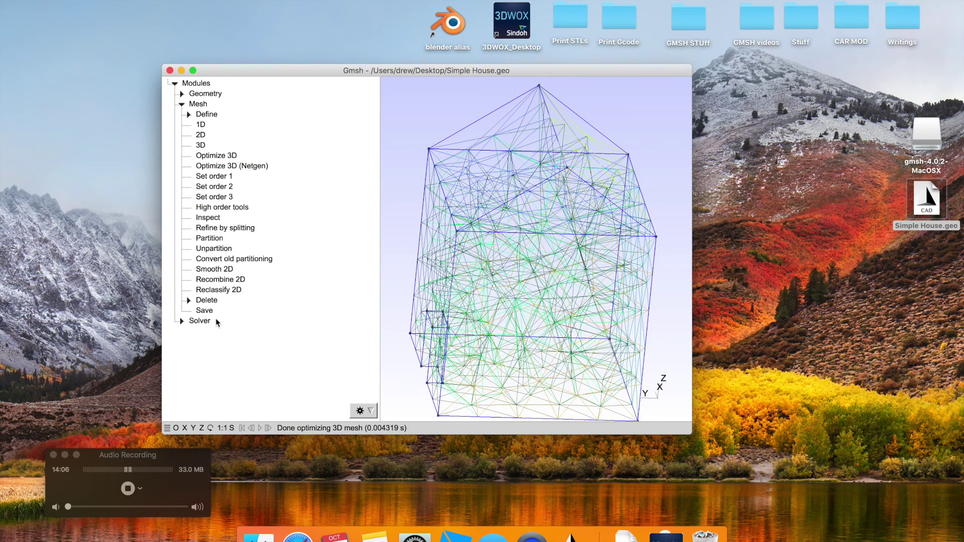
# Start adding a new box, view the house along the X axis, and set the box's DX, DY and DZ to 4.
pyautogui.click(182, 104)
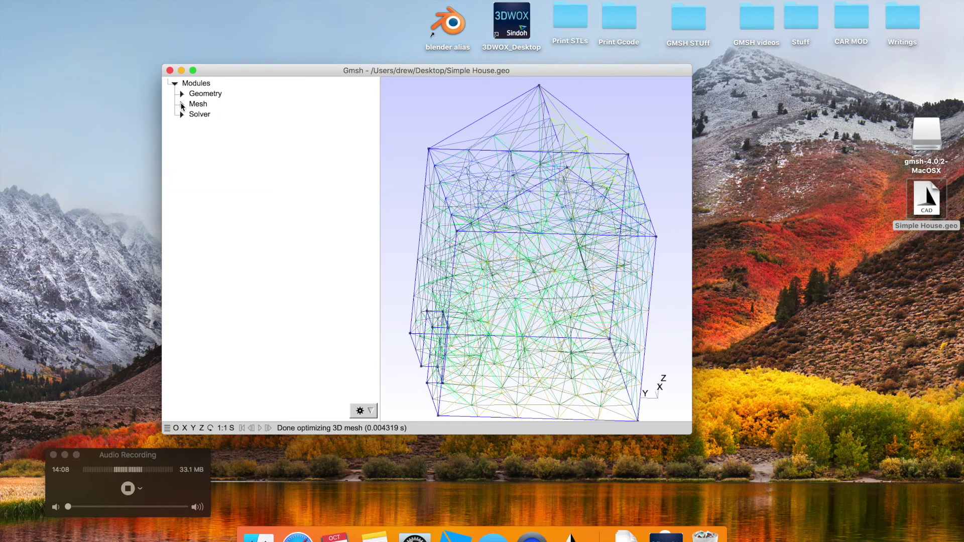
pyautogui.click(182, 93)
pyautogui.click(188, 104)
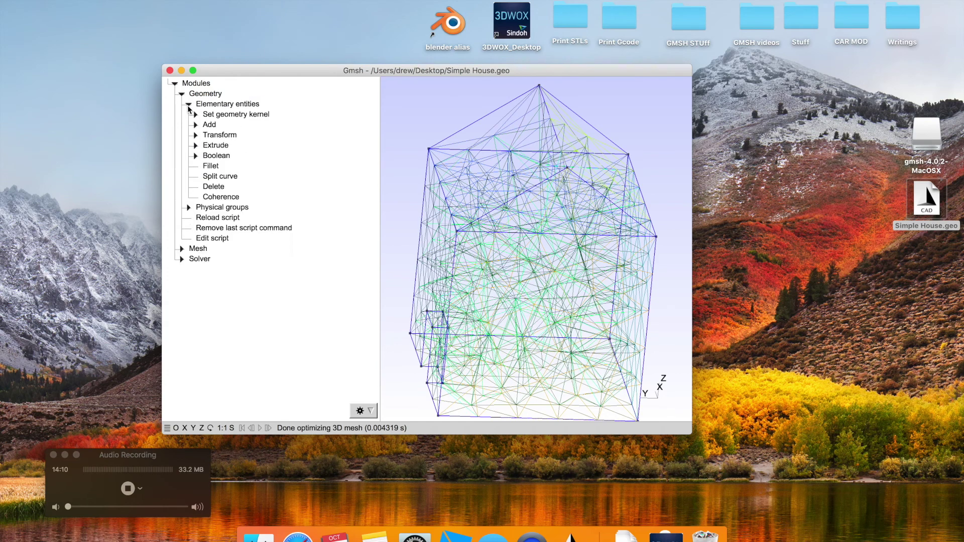
pyautogui.click(196, 125)
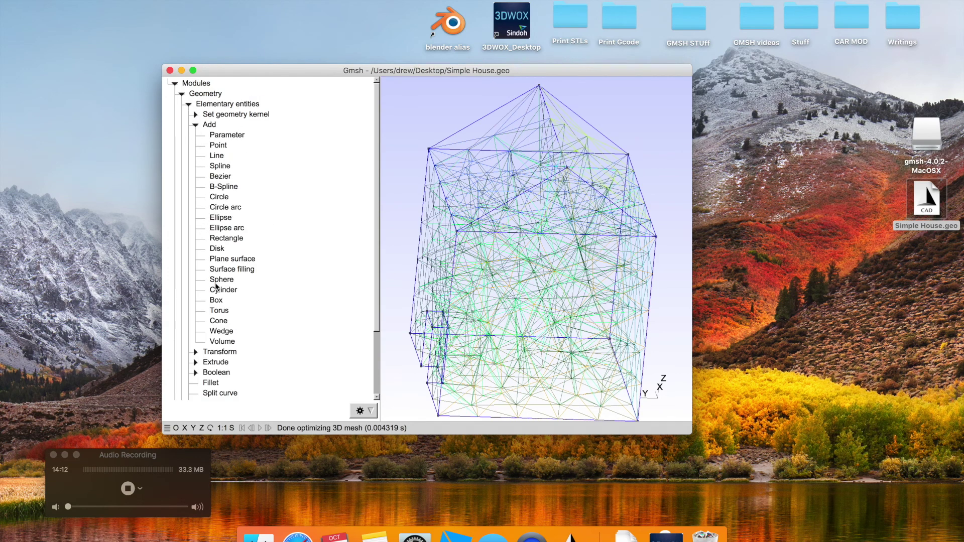
pyautogui.click(216, 300)
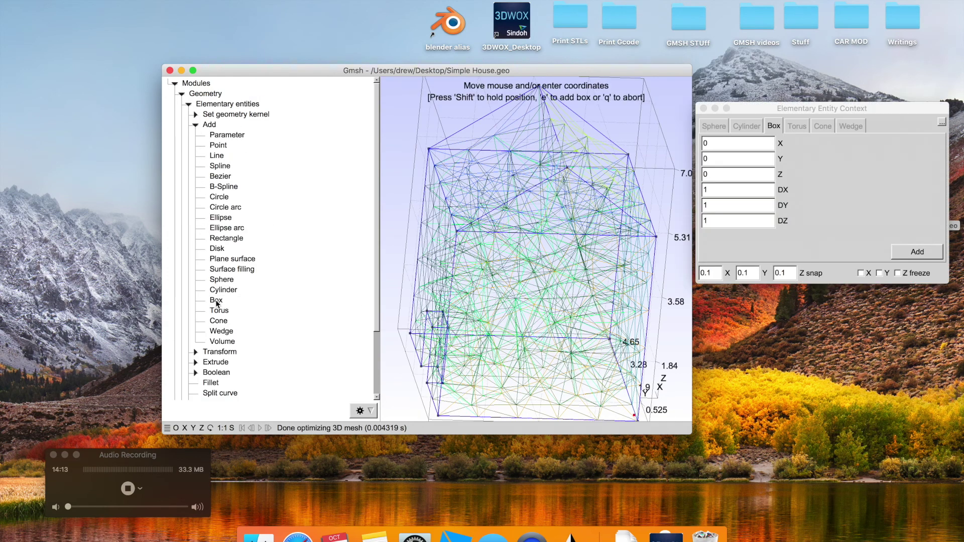
pyautogui.click(185, 427)
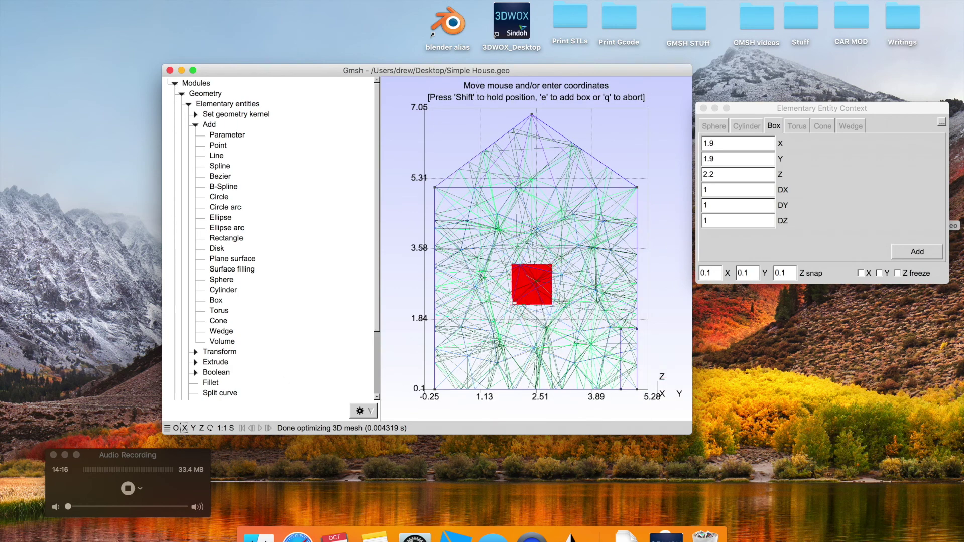
pyautogui.click(748, 191)
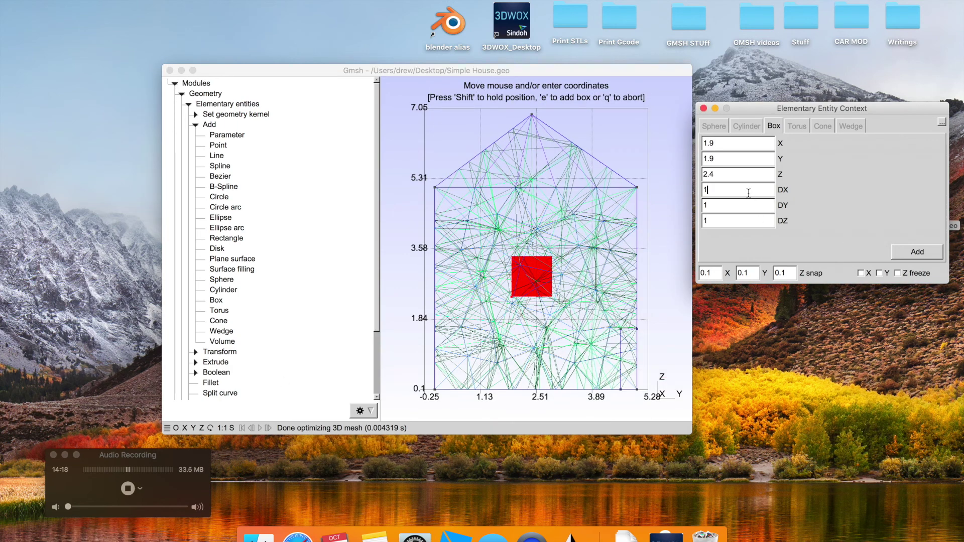
pyautogui.press('BackSpace')
pyautogui.write('4')
pyautogui.click(746, 205)
pyautogui.write('4')
pyautogui.click(740, 222)
pyautogui.press('BackSpace')
pyautogui.write('4')
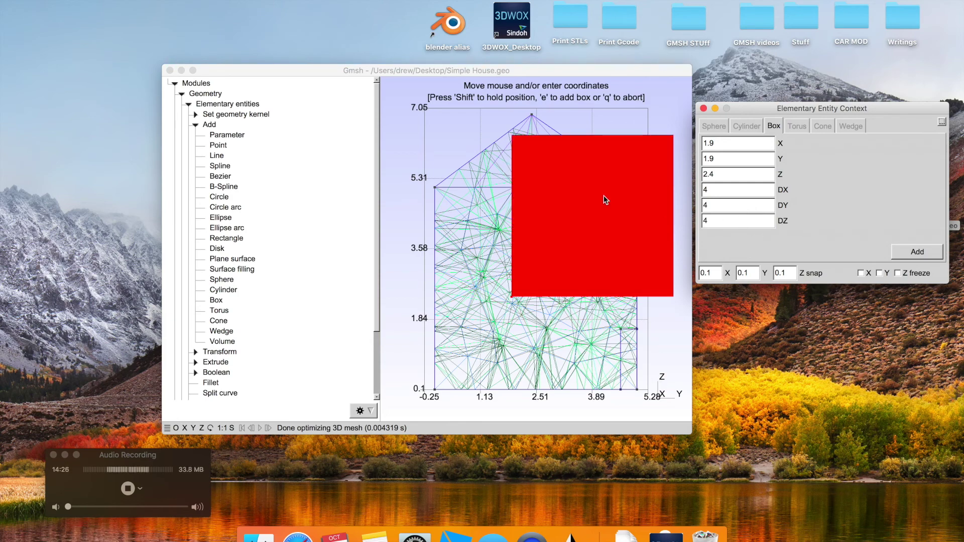
# Add the interior box at -0.1, 0.3, 0.4, freezing Y and Z while positioning it, and finish adding boxes.
pyautogui.click(529, 251)
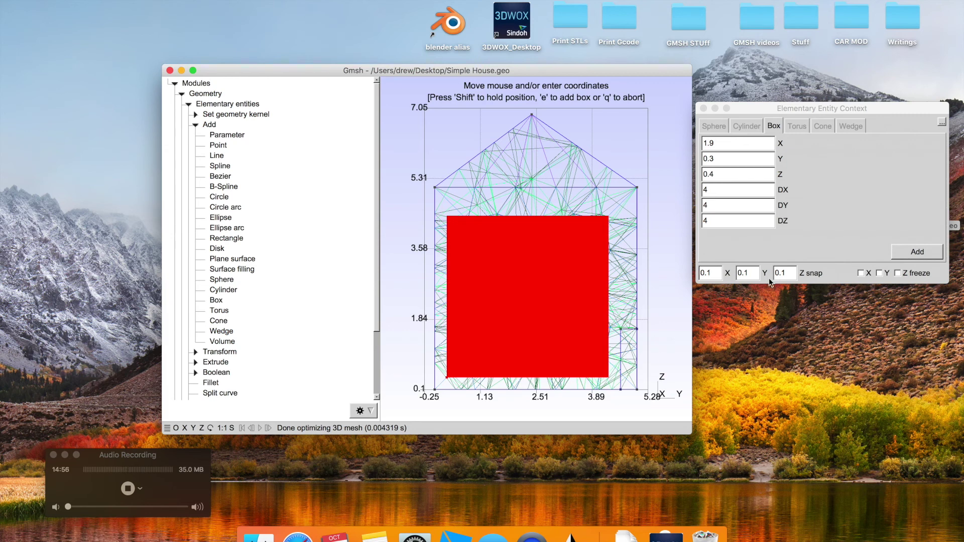
pyautogui.click(898, 273)
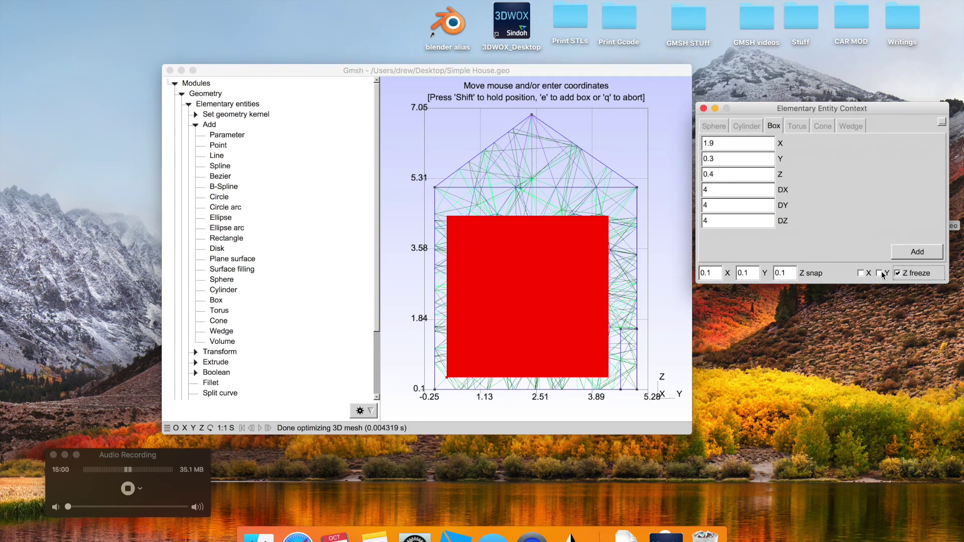
pyautogui.click(880, 273)
pyautogui.click(599, 272)
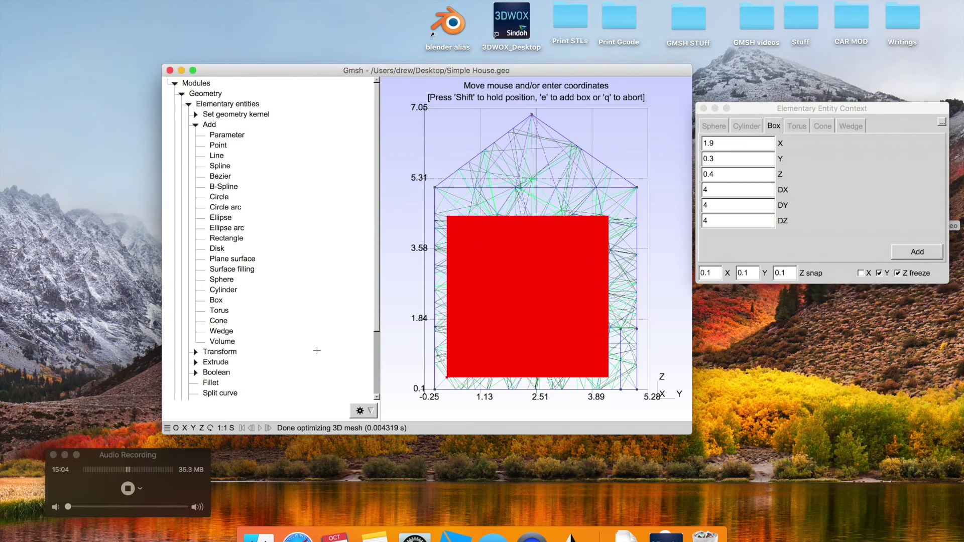
pyautogui.click(193, 428)
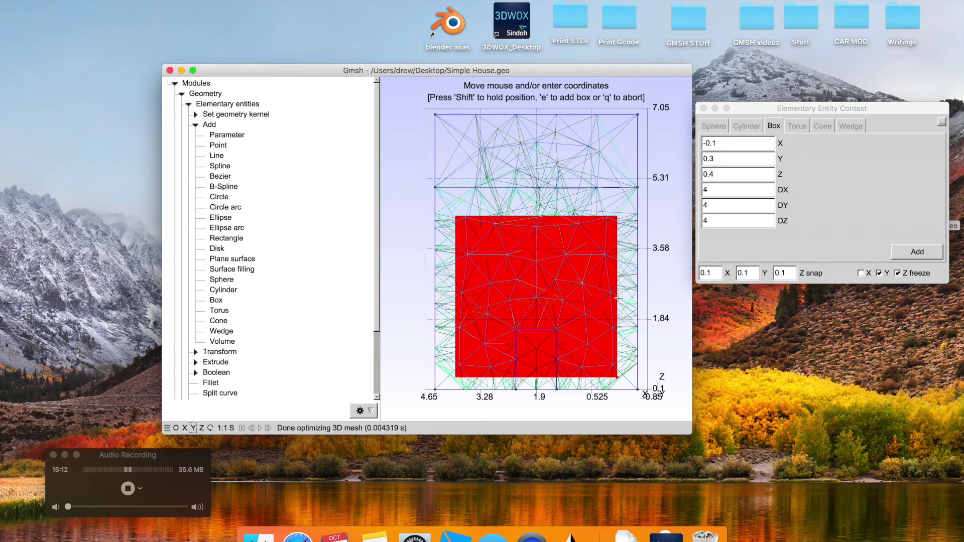
pyautogui.press('e')
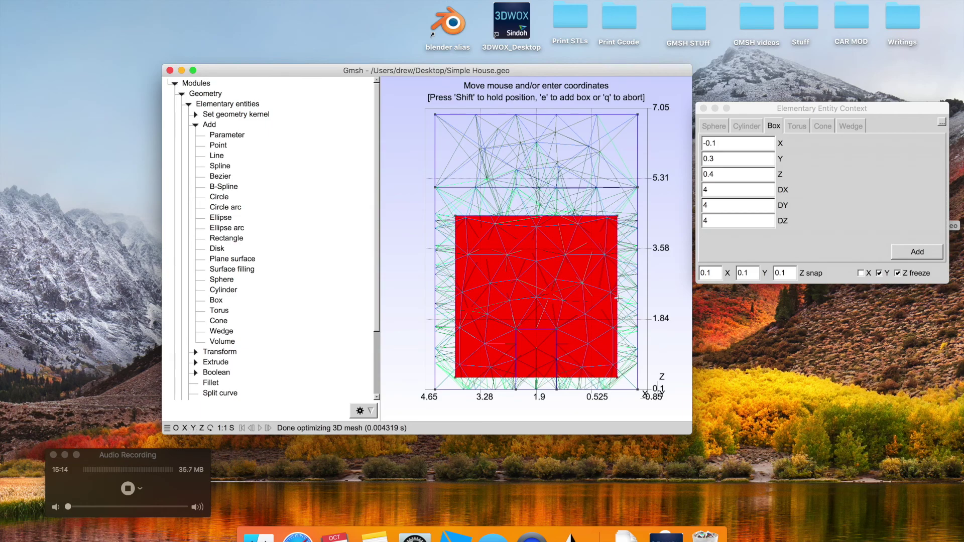
pyautogui.press('q')
# Start a Boolean difference with the selection mode set to Volumes, and undo the accidental volume selection.
pyautogui.moveTo(523, 205); pyautogui.dragTo(558, 232)
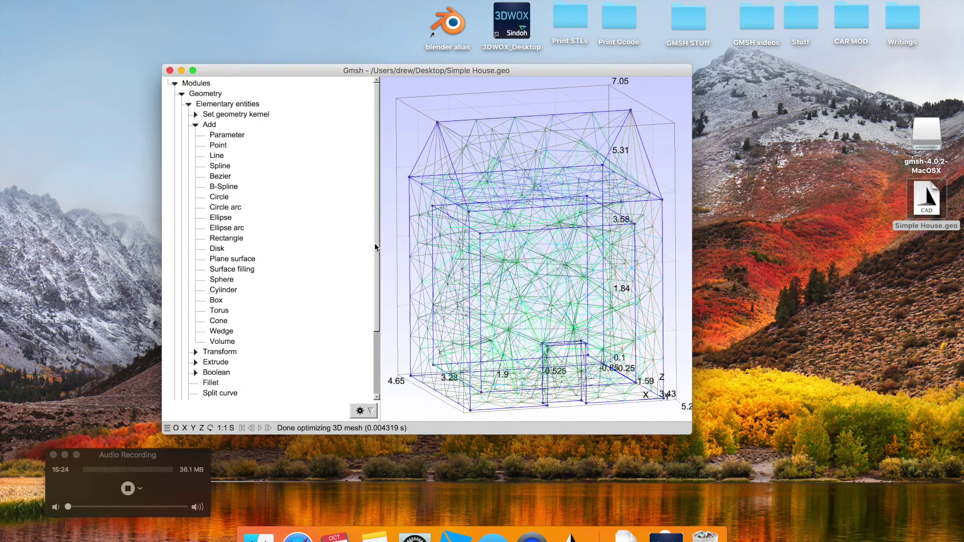
pyautogui.moveTo(375, 252); pyautogui.dragTo(371, 318)
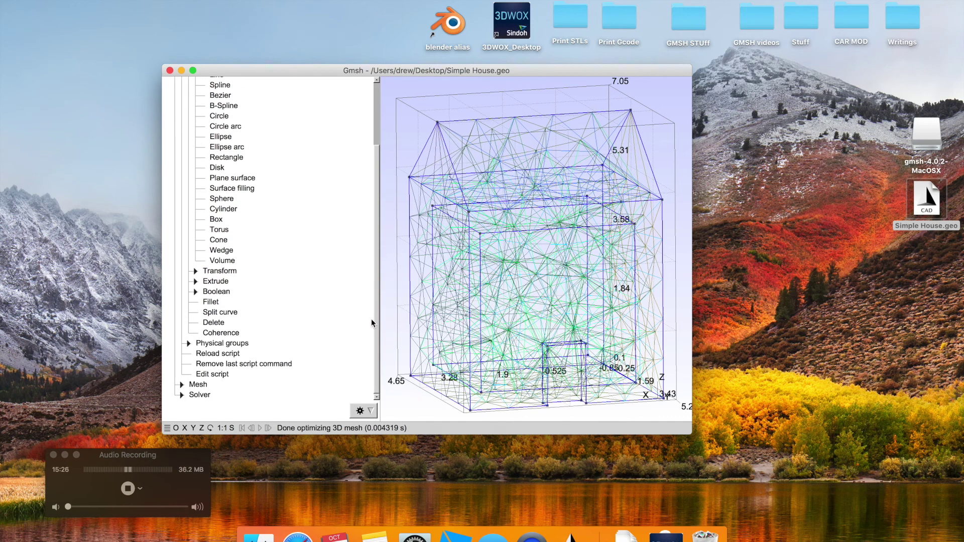
pyautogui.click(196, 292)
pyautogui.click(231, 323)
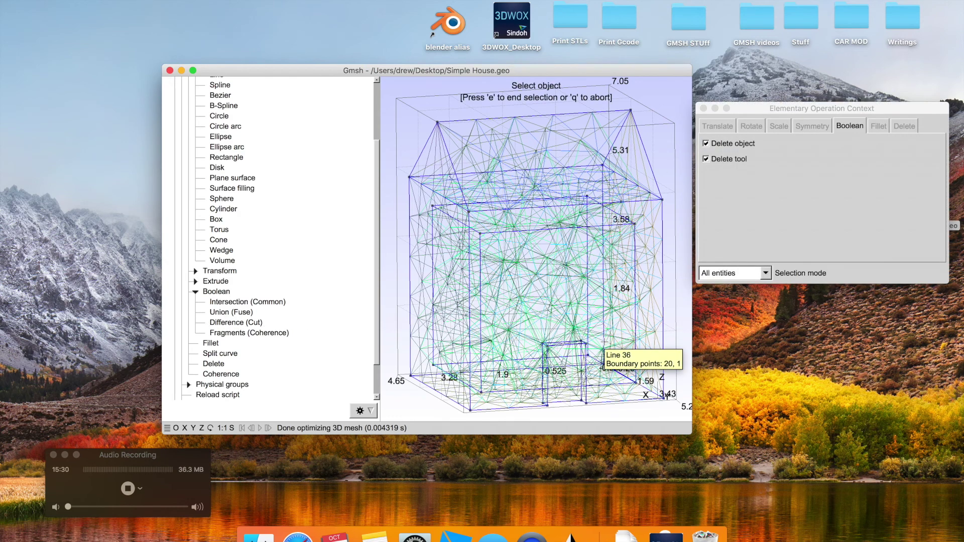
pyautogui.click(733, 273)
pyautogui.click(715, 316)
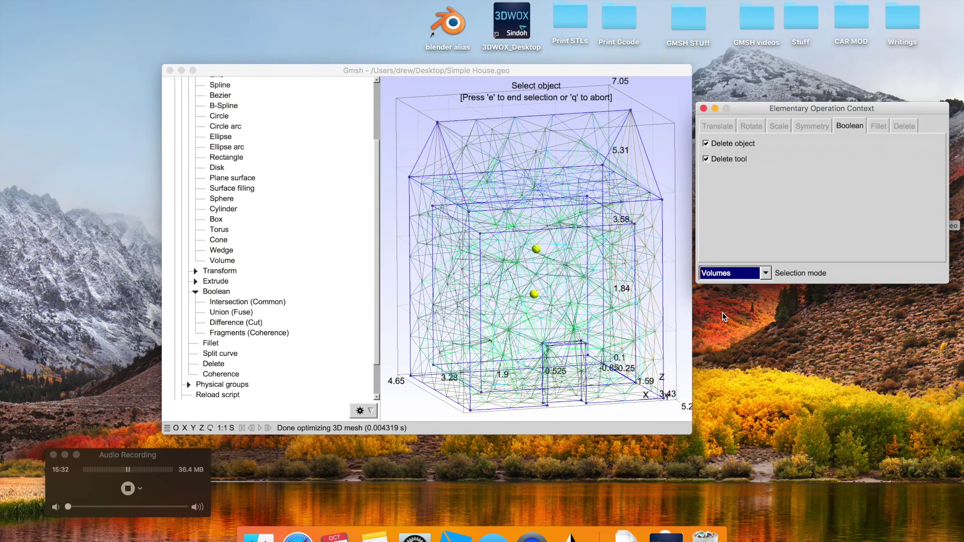
pyautogui.moveTo(562, 263)
pyautogui.mouseDown()
pyautogui.moveTo(570, 279)
pyautogui.moveTo(464, 298)
pyautogui.mouseUp()
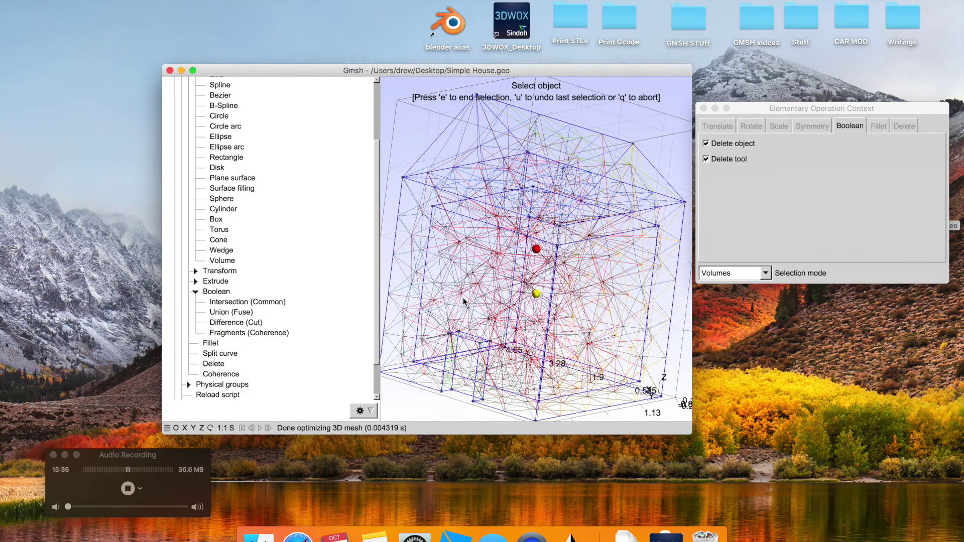
pyautogui.press('u')
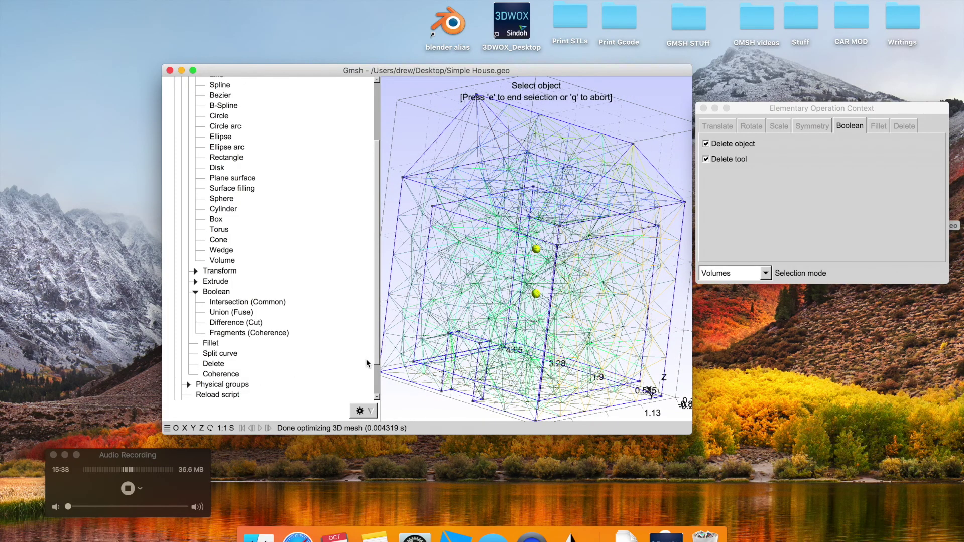
# Mesh the model in 1D only to clear the dense mesh from the view.
pyautogui.moveTo(375, 351); pyautogui.dragTo(376, 381)
pyautogui.click(182, 385)
pyautogui.scroll(-5, 202, 395)
pyautogui.click(201, 334)
# Try to cut the interior box from the house with a Boolean difference, using the house as object and the box as tool.
pyautogui.moveTo(548, 258); pyautogui.dragTo(469, 231)
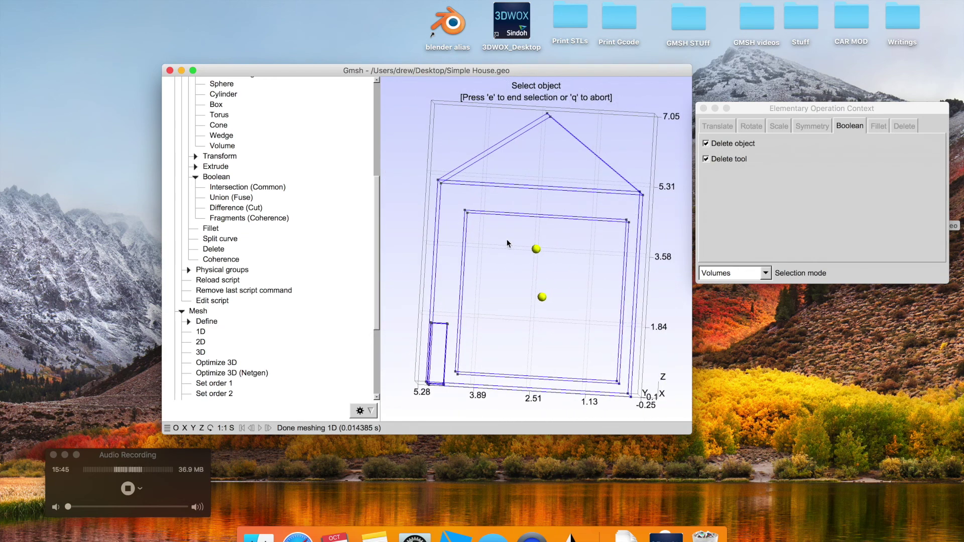
pyautogui.moveTo(532, 251); pyautogui.dragTo(569, 258)
pyautogui.click(536, 249)
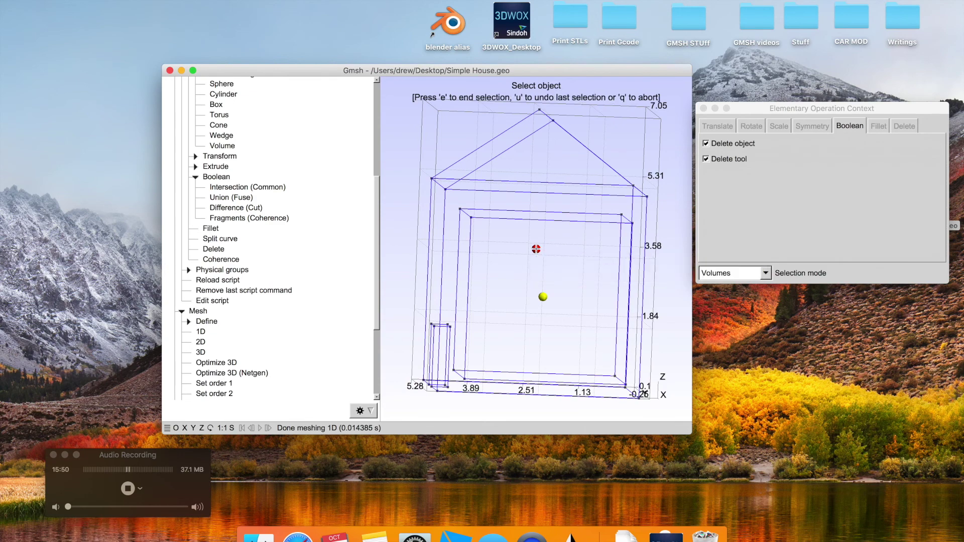
pyautogui.press('e')
pyautogui.click(543, 297)
pyautogui.press('e')
pyautogui.moveTo(511, 292); pyautogui.dragTo(406, 335)
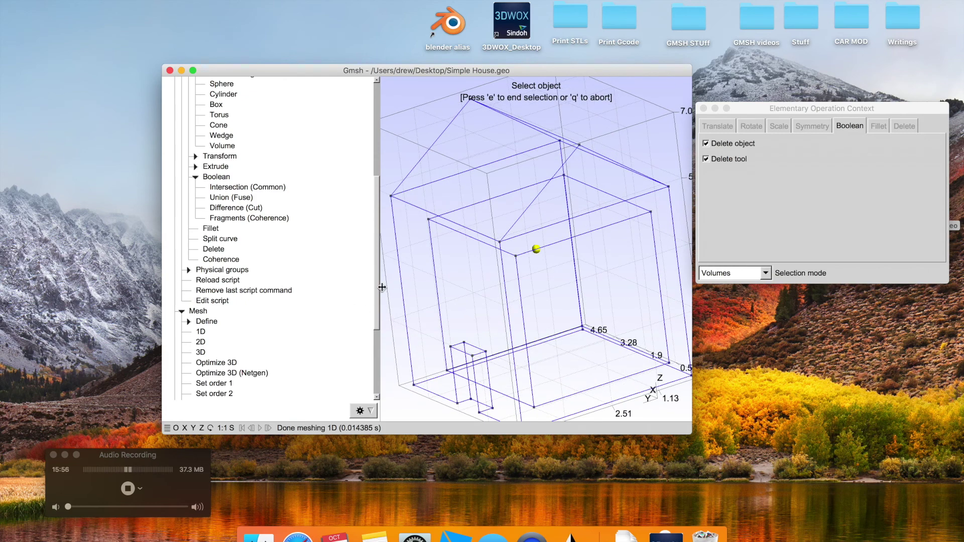
# Try to mesh the hollowed house in 2D, and remove the last script command to undo the cut.
pyautogui.click(201, 343)
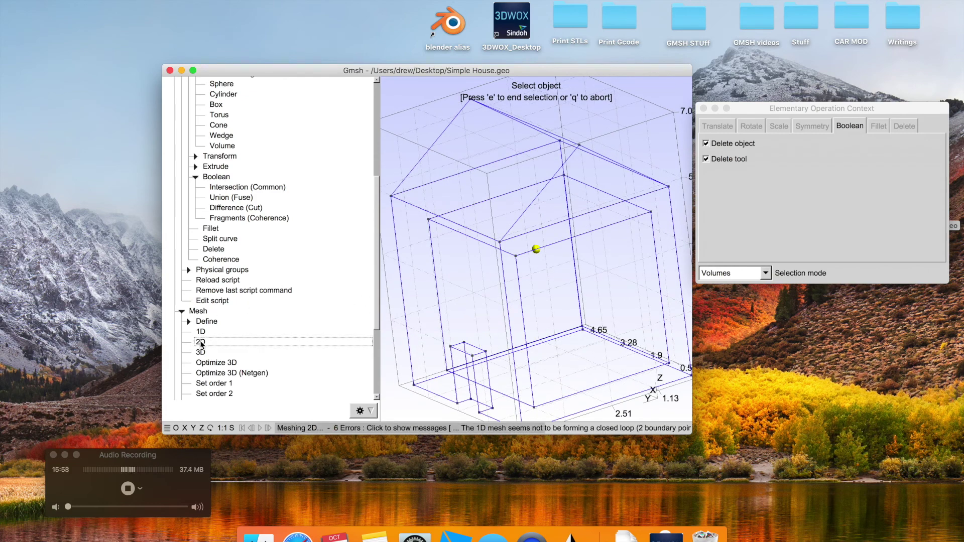
pyautogui.moveTo(575, 311); pyautogui.dragTo(550, 275)
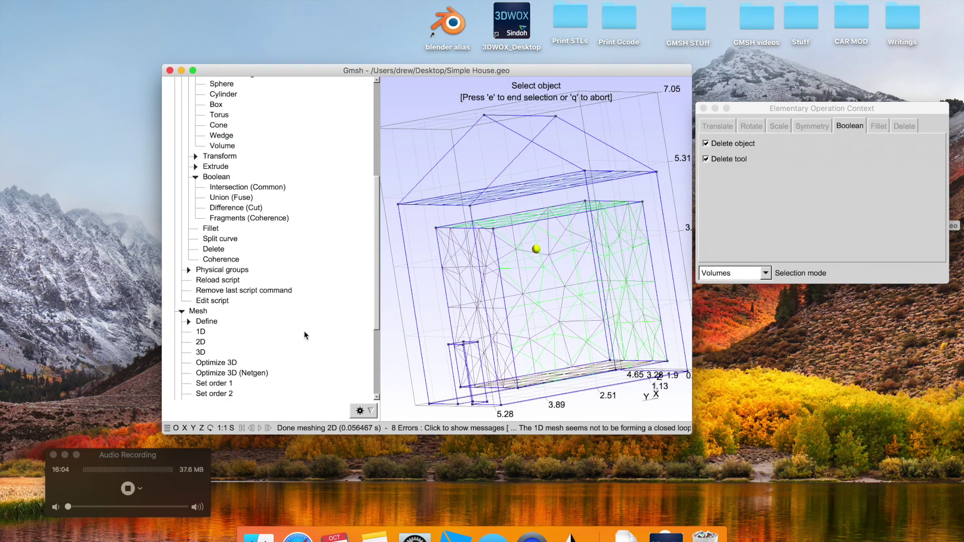
pyautogui.scroll(-12, 303, 330)
pyautogui.scroll(4, 281, 211)
pyautogui.click(283, 202)
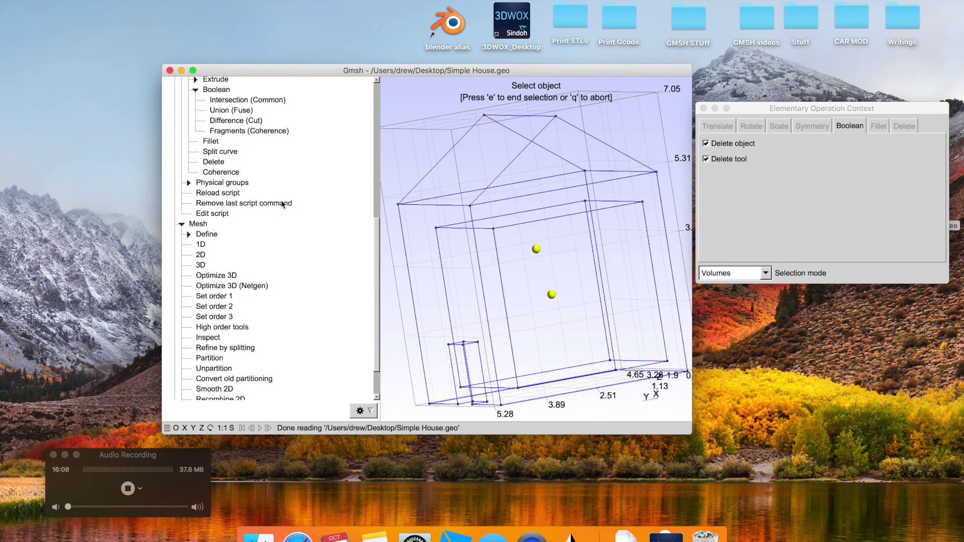
# Mesh the house and interior box in 3D, reduce the mesh to 1D, and abort the pending Boolean selection.
pyautogui.click(308, 265)
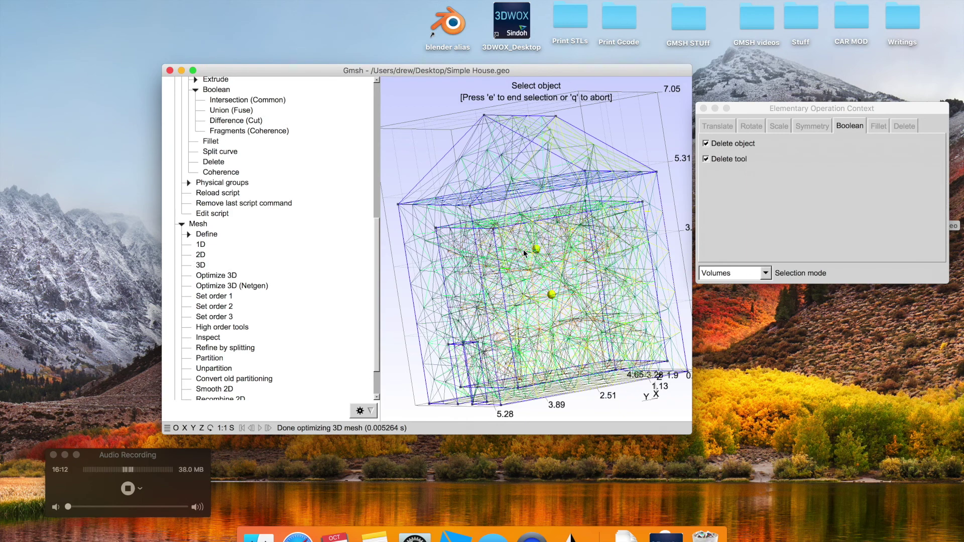
pyautogui.click(301, 245)
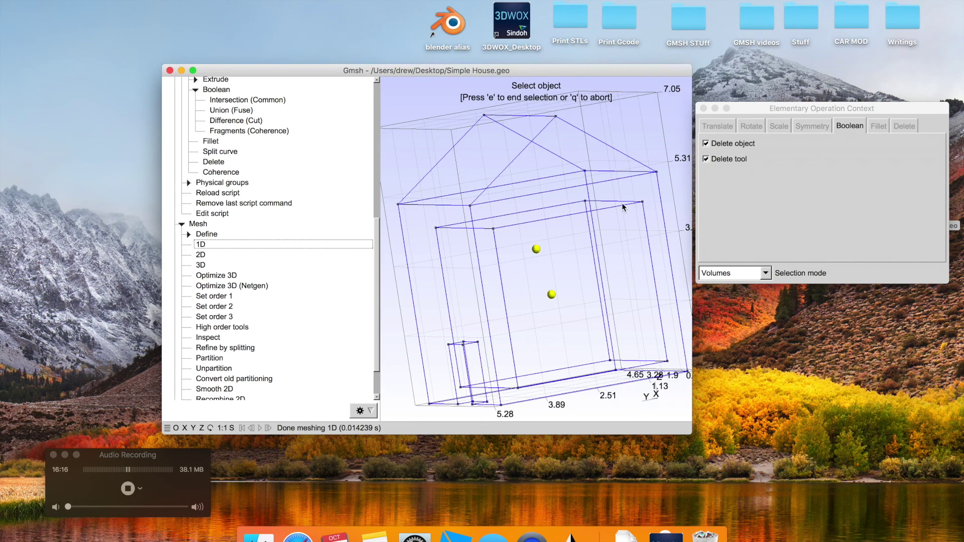
pyautogui.press('q')
# Retry the Boolean difference with the house volume as object and the interior box as tool.
pyautogui.click(236, 121)
pyautogui.moveTo(625, 280); pyautogui.dragTo(591, 298)
pyautogui.click(536, 249)
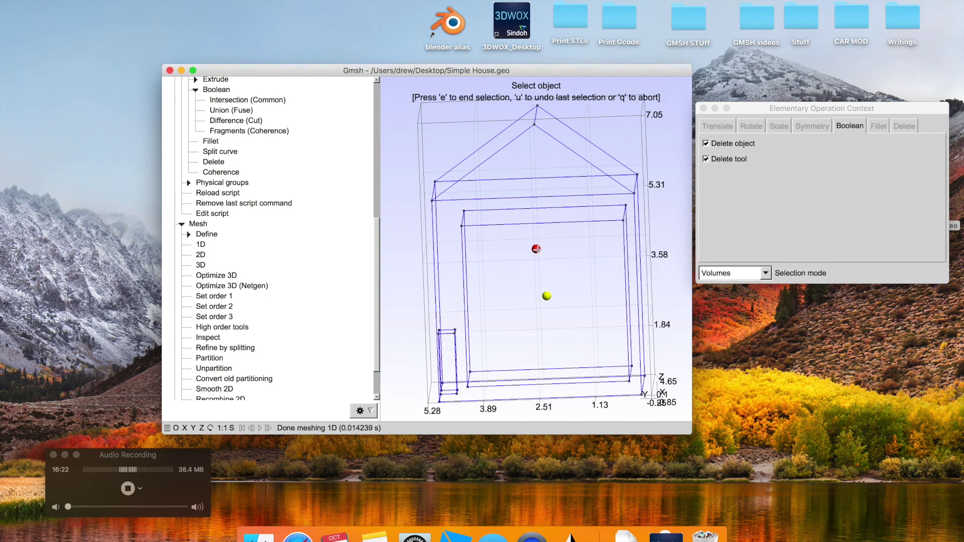
pyautogui.press('e')
pyautogui.click(547, 295)
pyautogui.press('e')
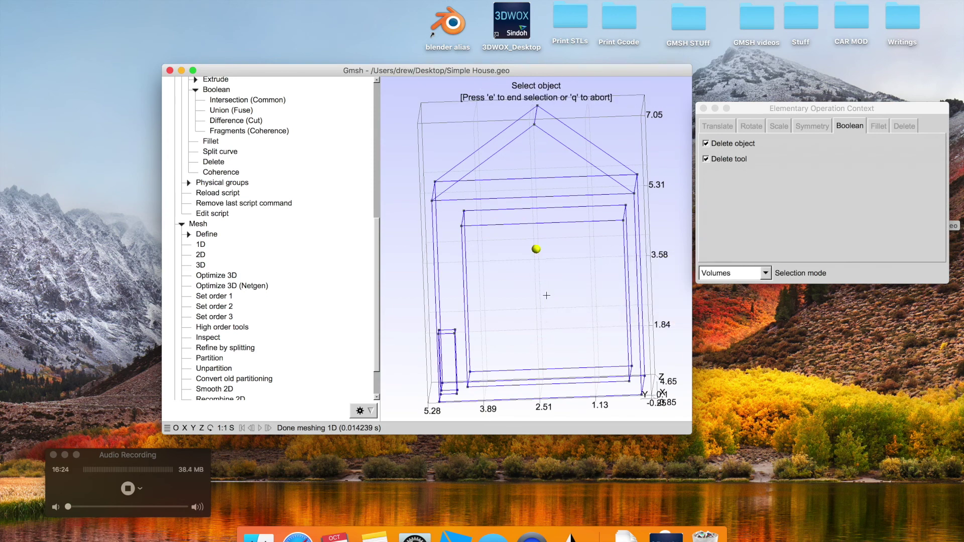
# Try to mesh the hollowed house in 3D, and remove the repeated cut from the script.
pyautogui.moveTo(566, 294); pyautogui.dragTo(575, 282)
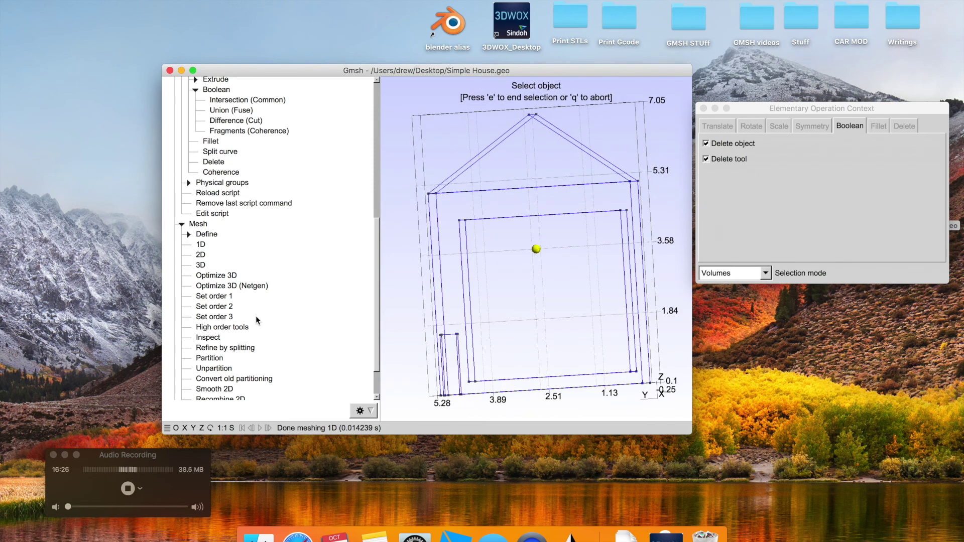
pyautogui.click(220, 263)
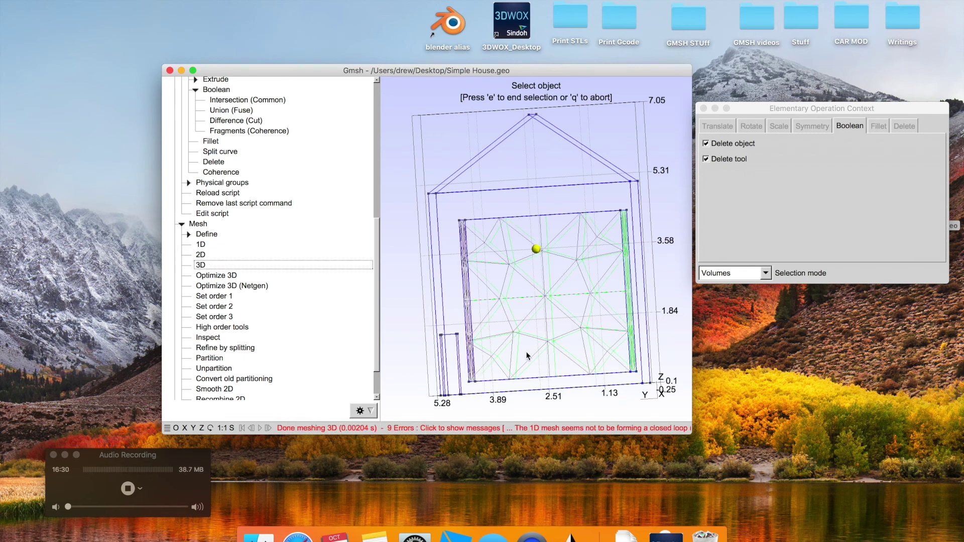
pyautogui.press('q')
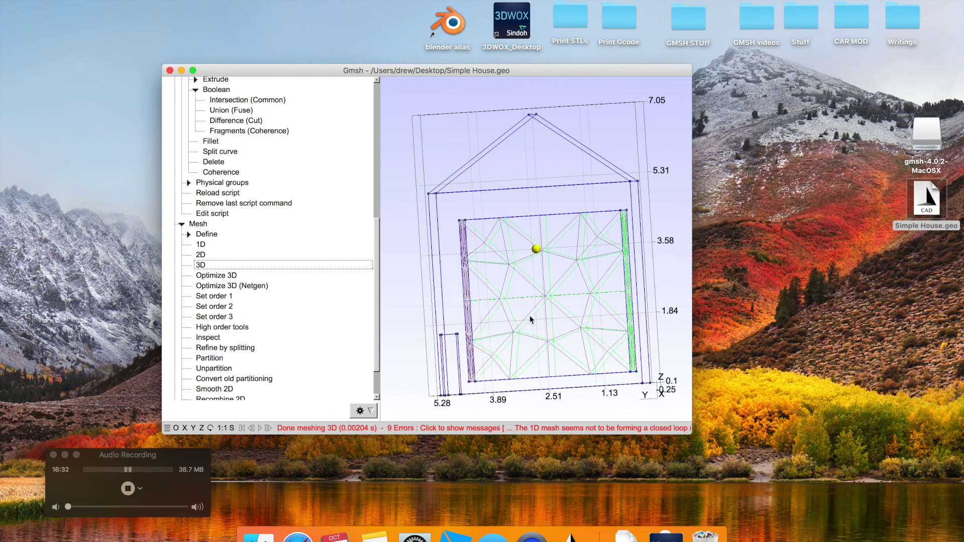
pyautogui.click(226, 207)
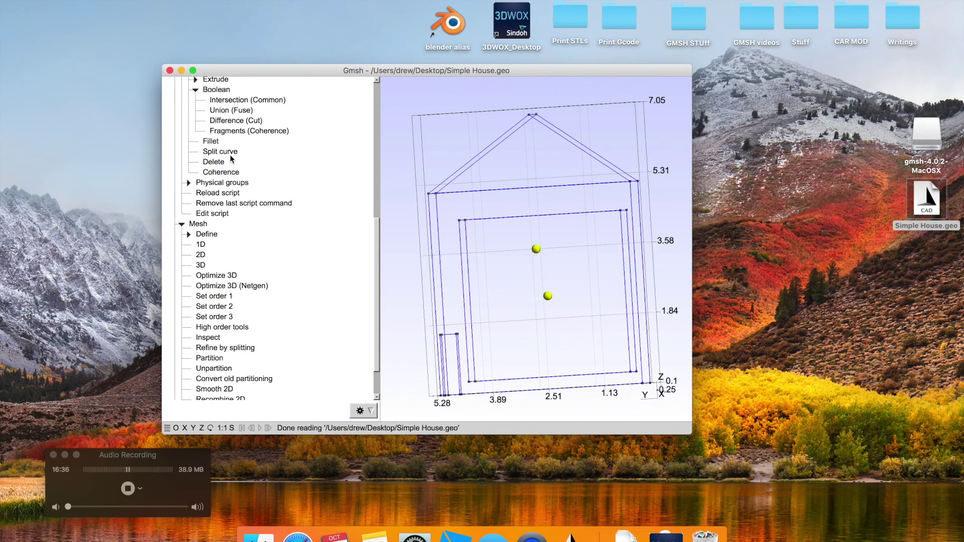
# Try a Boolean difference with the interior box as object and the house volume as tool, and remove that command from the script.
pyautogui.click(237, 121)
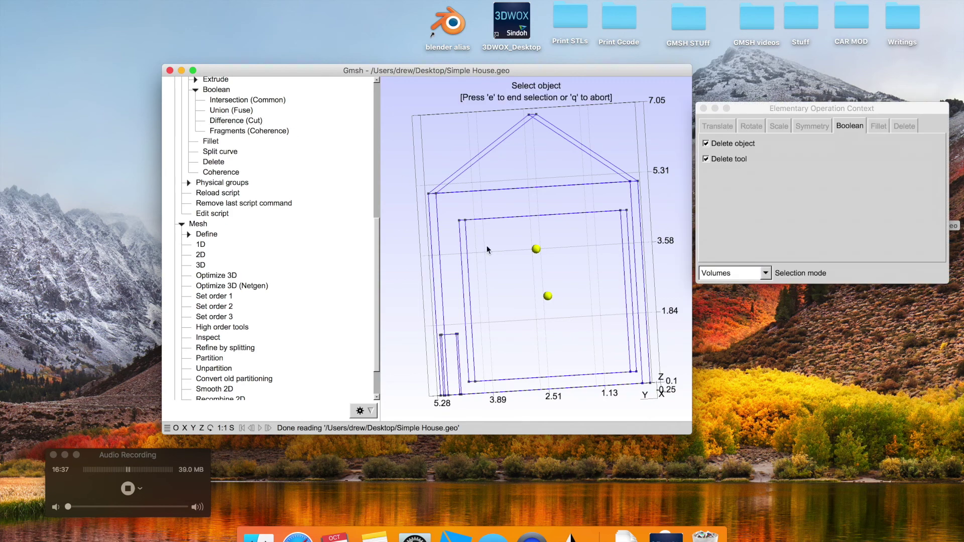
pyautogui.click(547, 296)
pyautogui.press('e')
pyautogui.click(536, 249)
pyautogui.press('e')
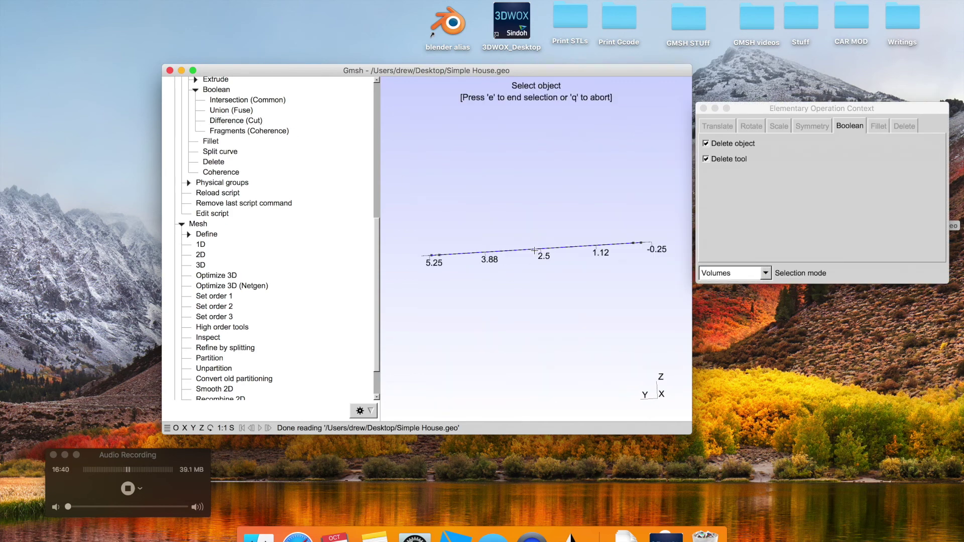
pyautogui.moveTo(529, 290); pyautogui.dragTo(467, 308)
pyautogui.press('q')
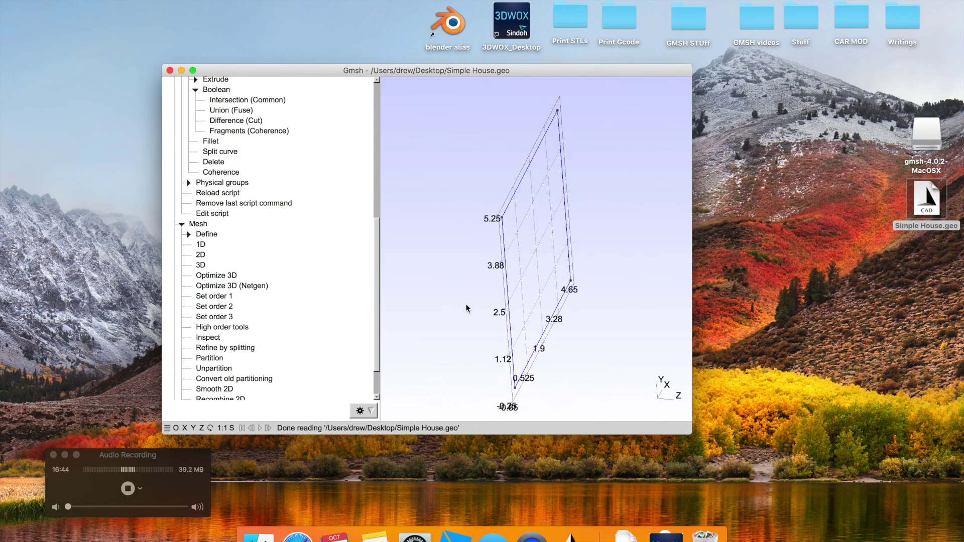
pyautogui.click(258, 203)
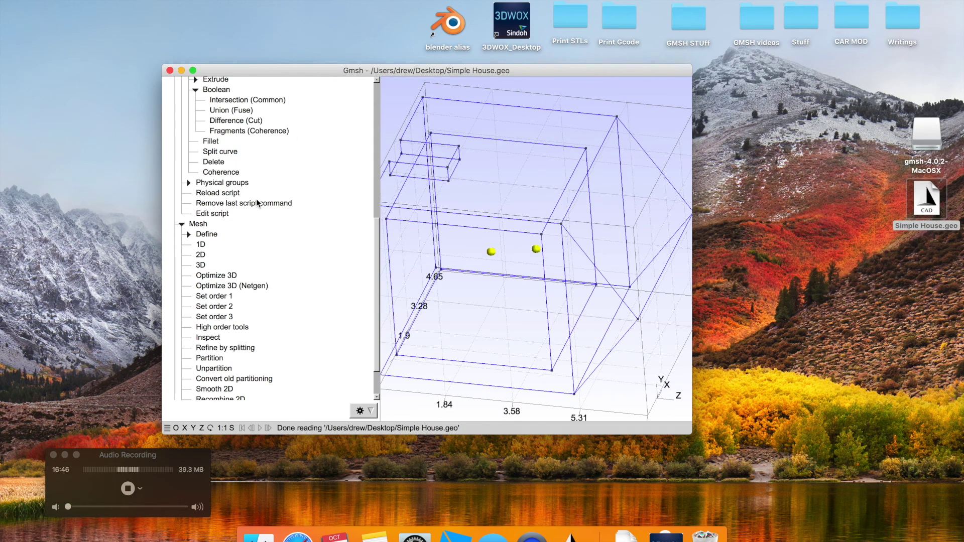
# Mesh the uncut house and interior box in 2D and 3D, and return the mesh to 1D.
pyautogui.moveTo(584, 270); pyautogui.dragTo(523, 345)
pyautogui.moveTo(637, 238); pyautogui.dragTo(532, 322)
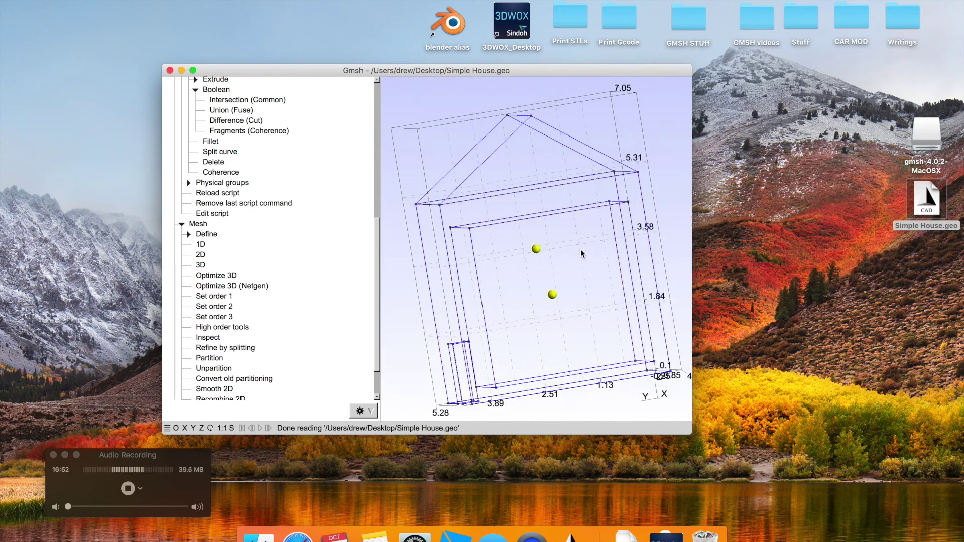
pyautogui.click(200, 257)
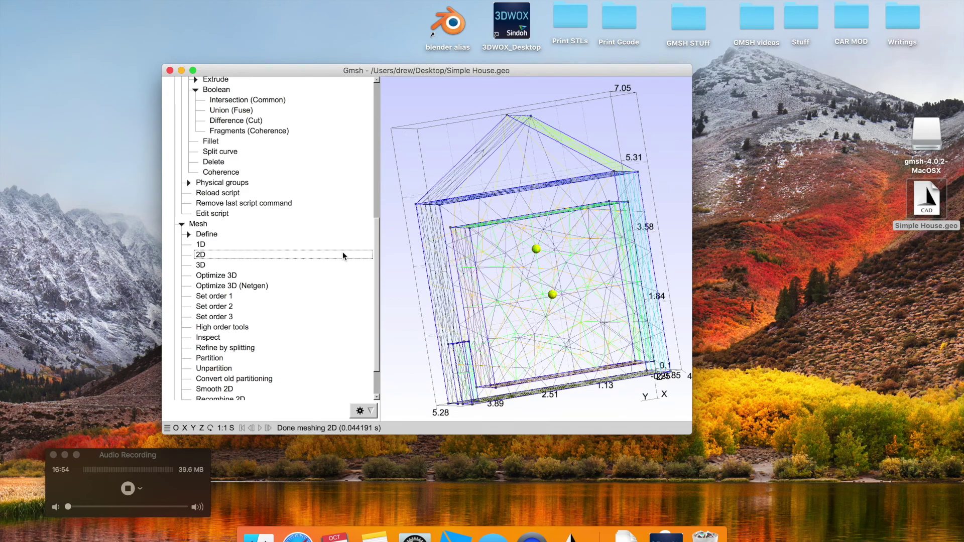
pyautogui.moveTo(570, 301); pyautogui.dragTo(575, 320)
pyautogui.click(201, 265)
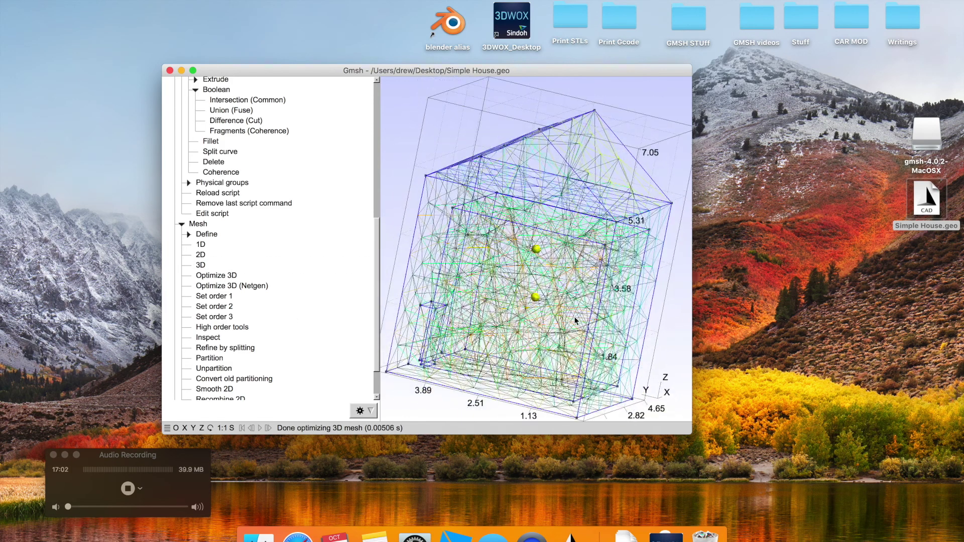
pyautogui.click(243, 244)
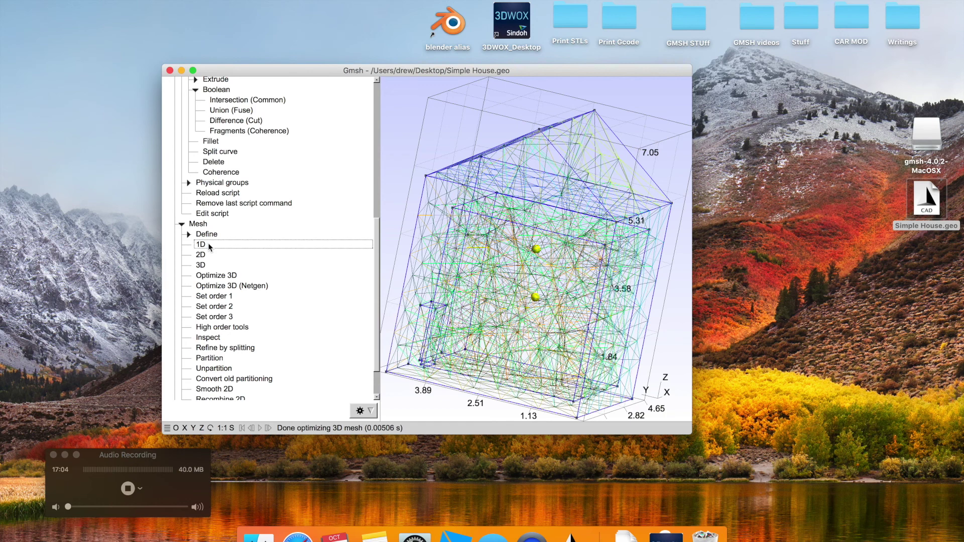
pyautogui.moveTo(503, 228); pyautogui.dragTo(582, 297)
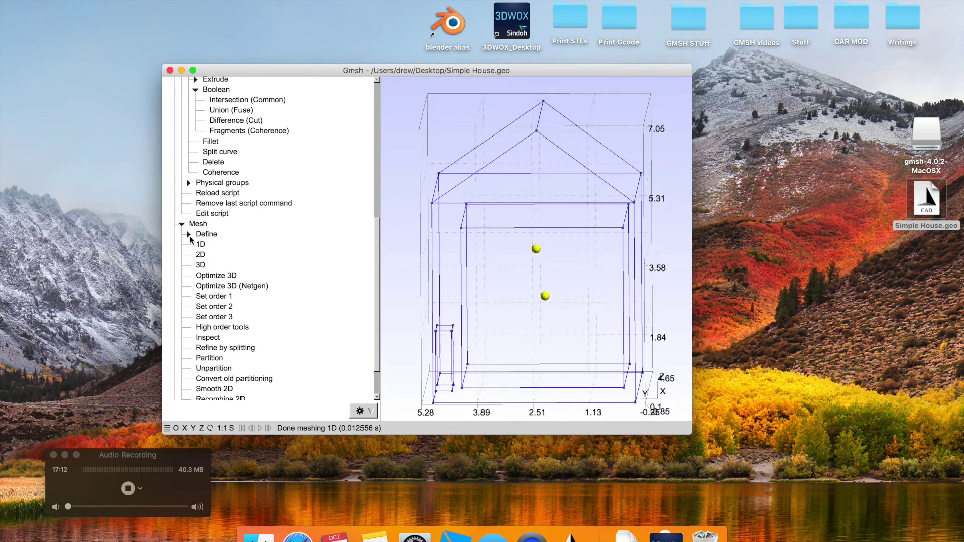
# Cut the interior box out of the house volume with a Boolean difference, deleting both object and tool.
pyautogui.scroll(-5, 227, 322)
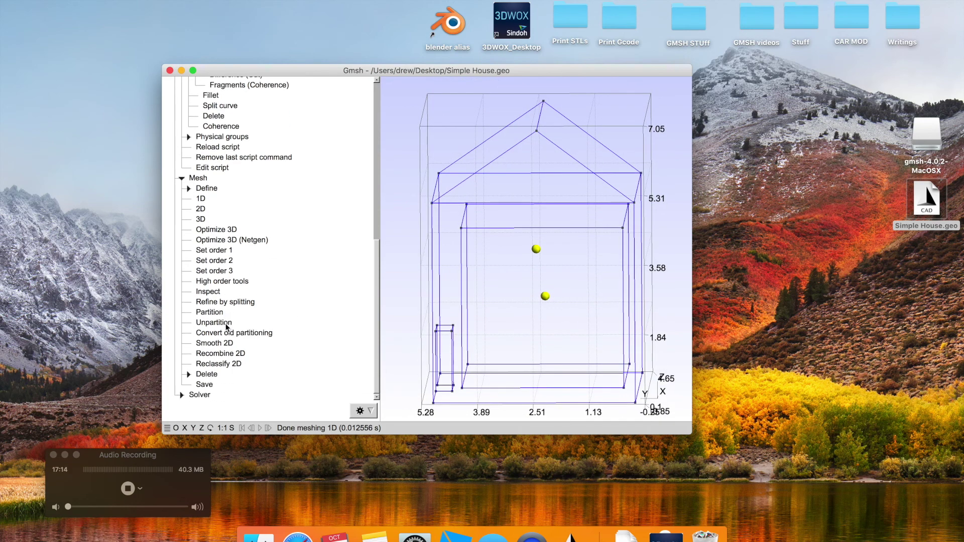
pyautogui.scroll(10, 227, 337)
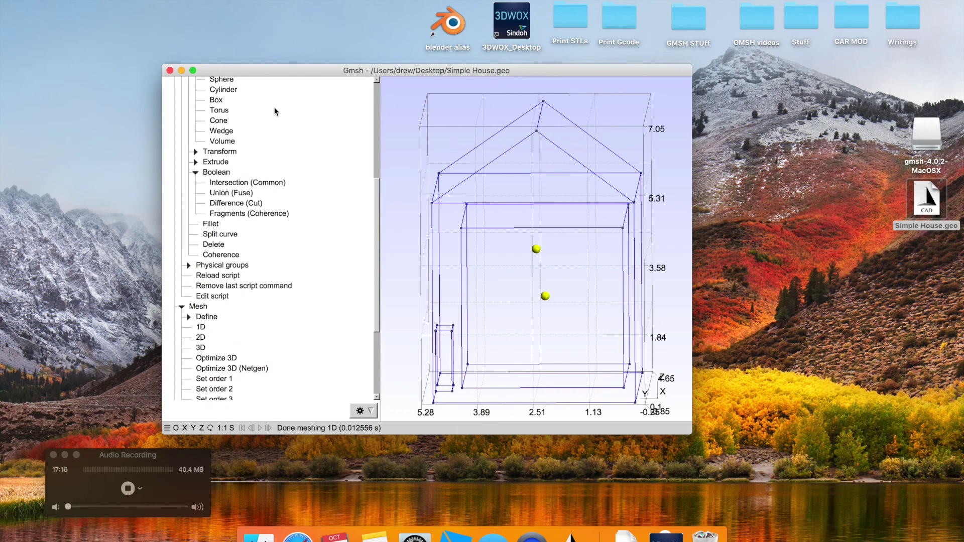
pyautogui.click(230, 203)
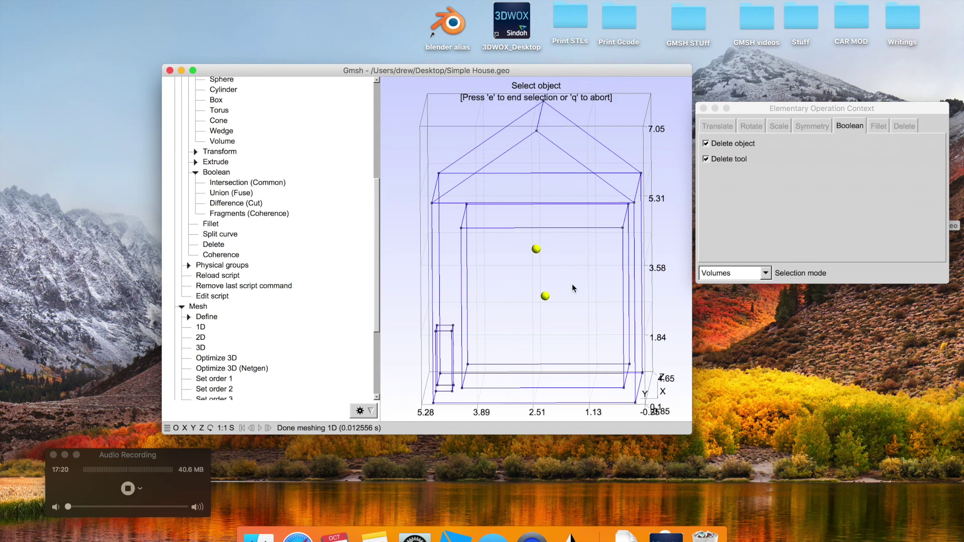
pyautogui.moveTo(574, 288); pyautogui.dragTo(575, 275)
pyautogui.click(536, 249)
pyautogui.click(547, 296)
pyautogui.moveTo(567, 292); pyautogui.dragTo(472, 249)
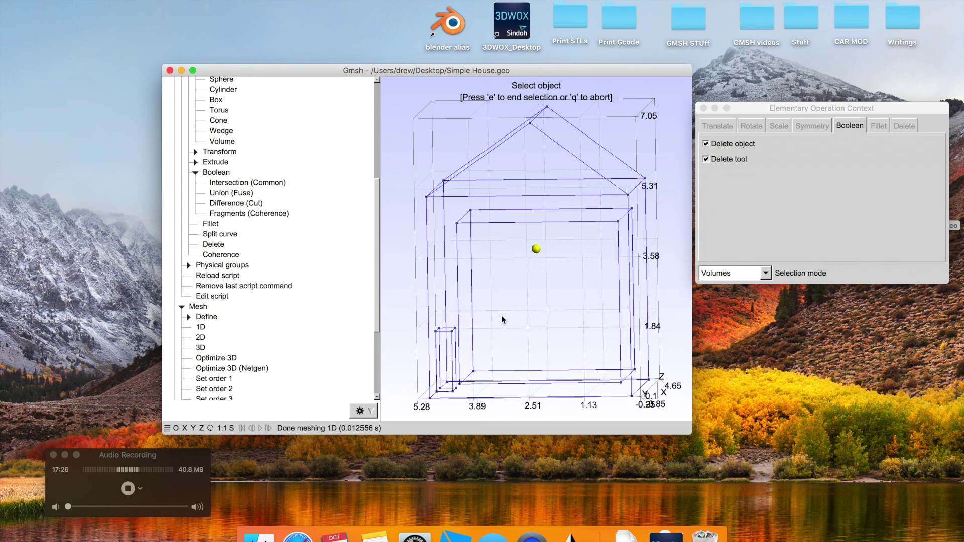
pyautogui.moveTo(503, 320); pyautogui.dragTo(515, 302)
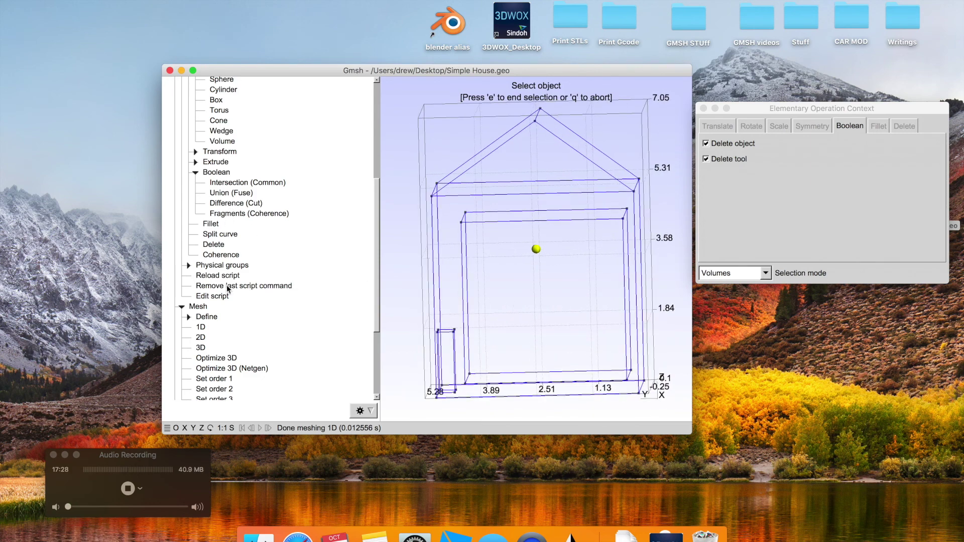
# Mesh the hollowed house in 2D and 3D, and select its volume to examine the mesh around the cavity.
pyautogui.click(203, 341)
pyautogui.moveTo(533, 326); pyautogui.dragTo(504, 266)
pyautogui.click(201, 348)
pyautogui.click(216, 347)
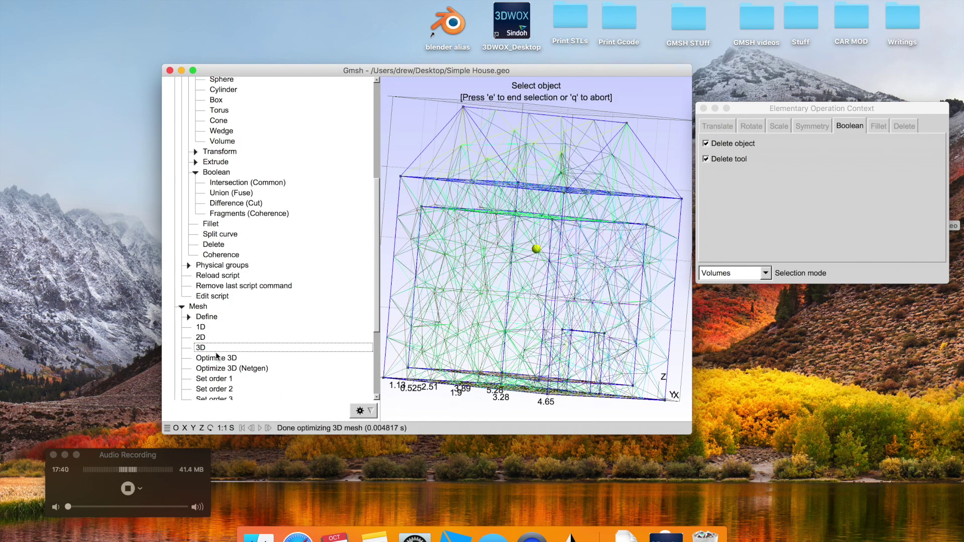
pyautogui.click(536, 248)
pyautogui.moveTo(536, 249)
pyautogui.mouseDown()
pyautogui.moveTo(572, 281)
pyautogui.moveTo(571, 199)
pyautogui.moveTo(528, 240)
pyautogui.moveTo(512, 284)
pyautogui.moveTo(452, 242)
pyautogui.mouseUp()
pyautogui.moveTo(505, 282); pyautogui.dragTo(422, 284)
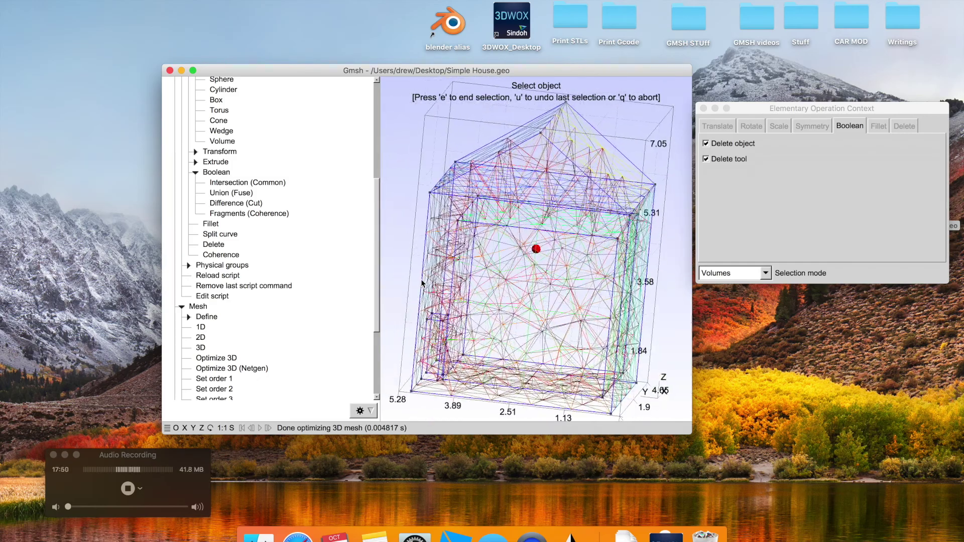
# Reduce the hollowed house's mesh to 1D, remesh it in 2D, and abort the pending Boolean selection.
pyautogui.click(202, 327)
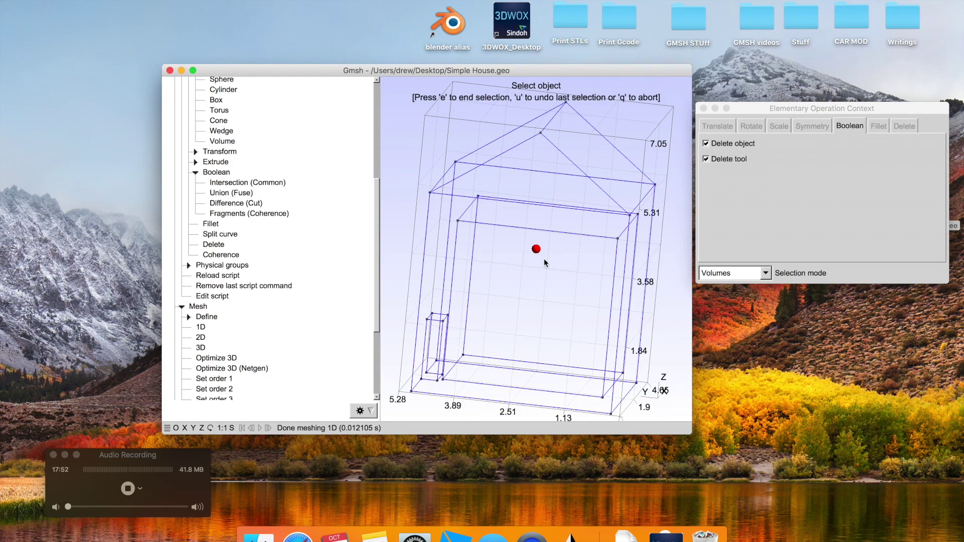
pyautogui.moveTo(543, 260); pyautogui.dragTo(540, 236)
pyautogui.click(201, 338)
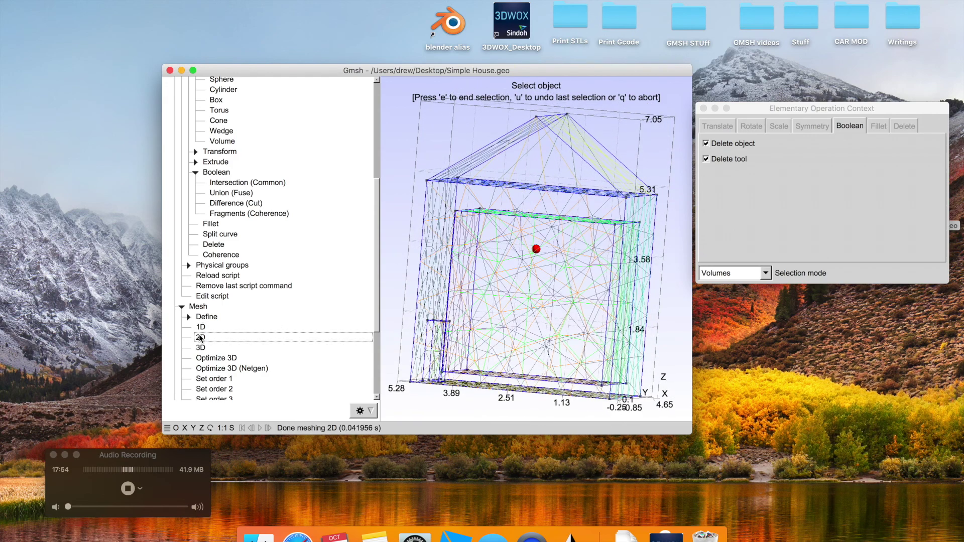
pyautogui.press('q')
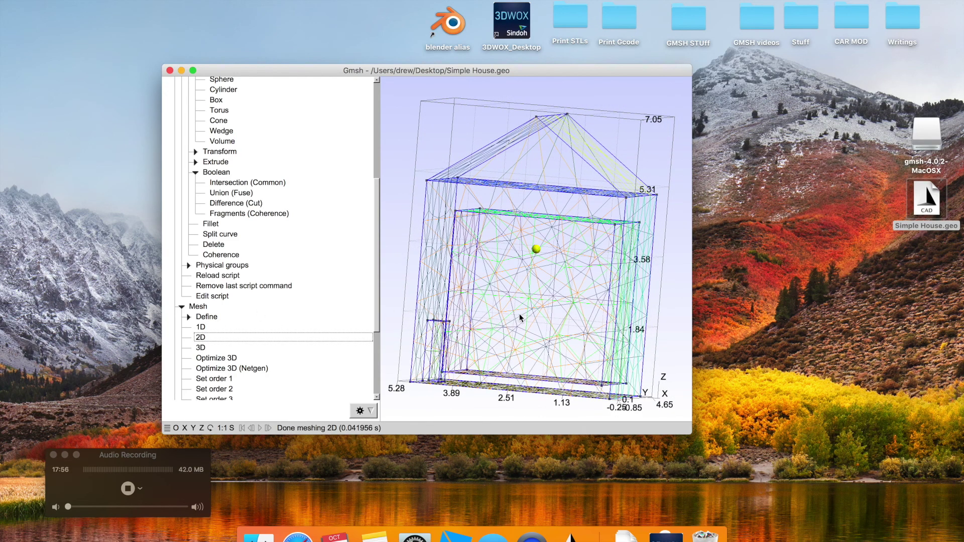
# Generate the 3D mesh of the hollowed house and examine it from the Y direction and at an angle.
pyautogui.moveTo(520, 317); pyautogui.dragTo(552, 251)
pyautogui.click(201, 347)
pyautogui.moveTo(495, 271); pyautogui.dragTo(458, 285)
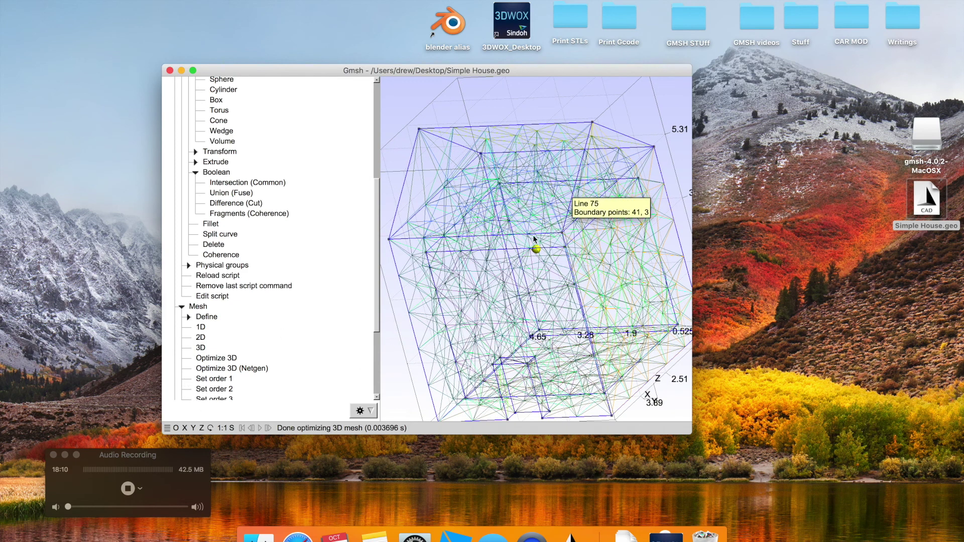
pyautogui.click(193, 428)
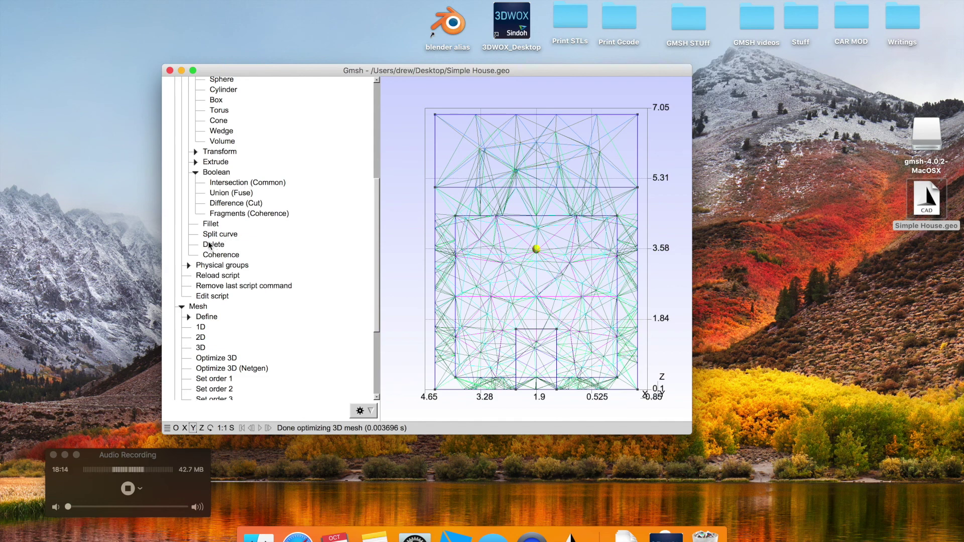
pyautogui.moveTo(497, 236); pyautogui.dragTo(634, 282)
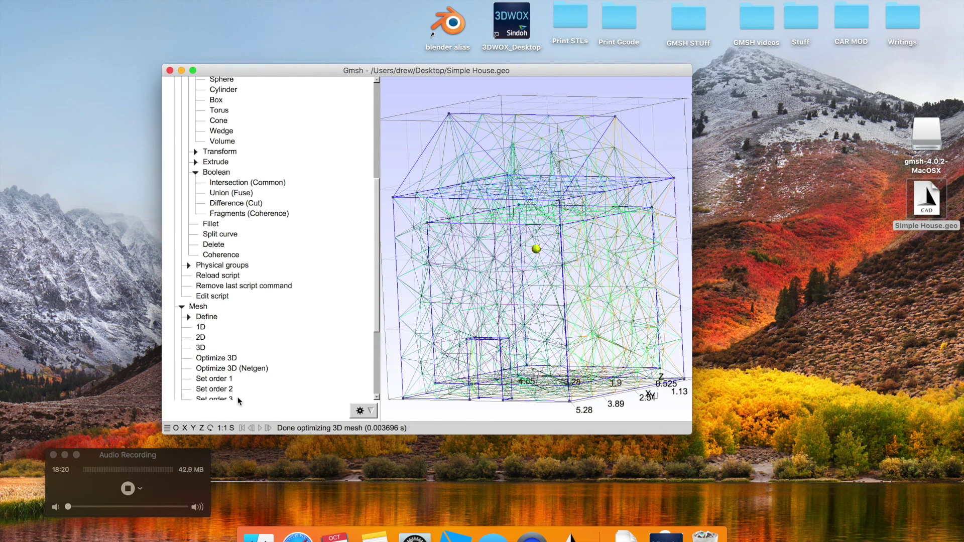
# Start a new box in the Y view with DX, DY and DZ each set to 1.
pyautogui.click(192, 427)
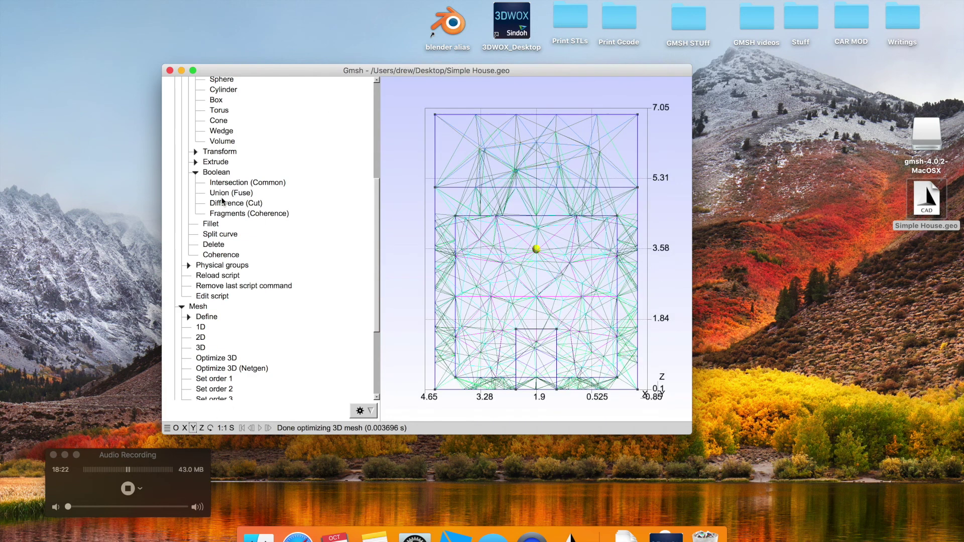
pyautogui.scroll(3, 254, 212)
pyautogui.click(221, 128)
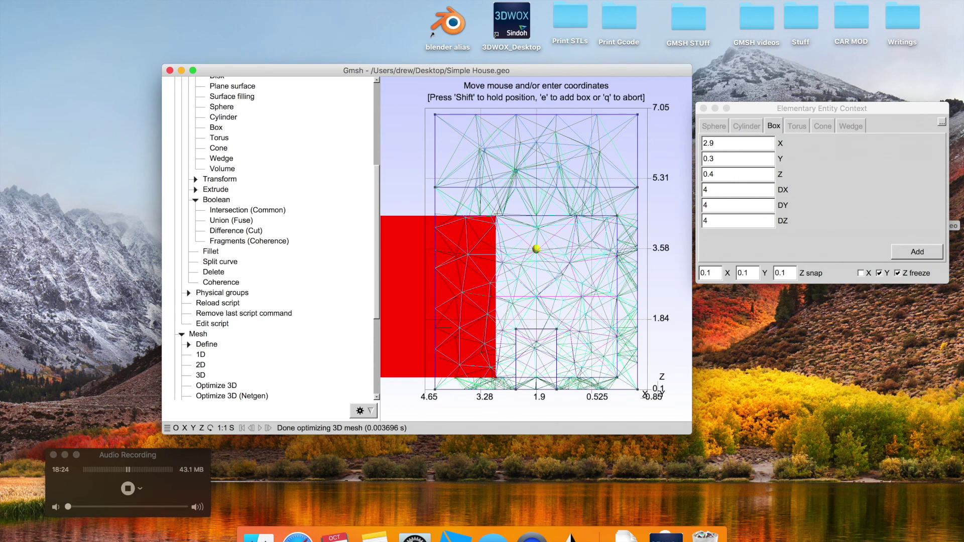
pyautogui.click(734, 195)
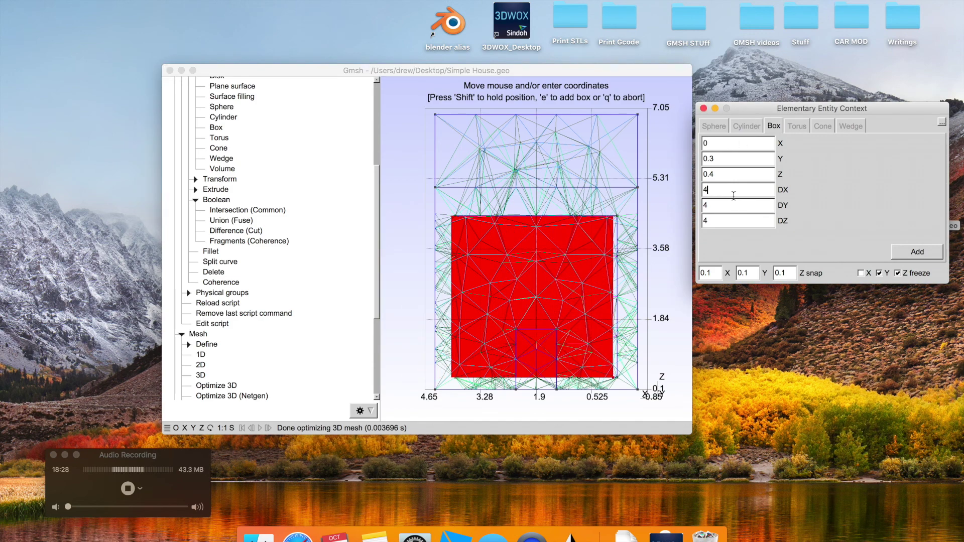
pyautogui.press('BackSpace')
pyautogui.write('1')
pyautogui.press('Tab')
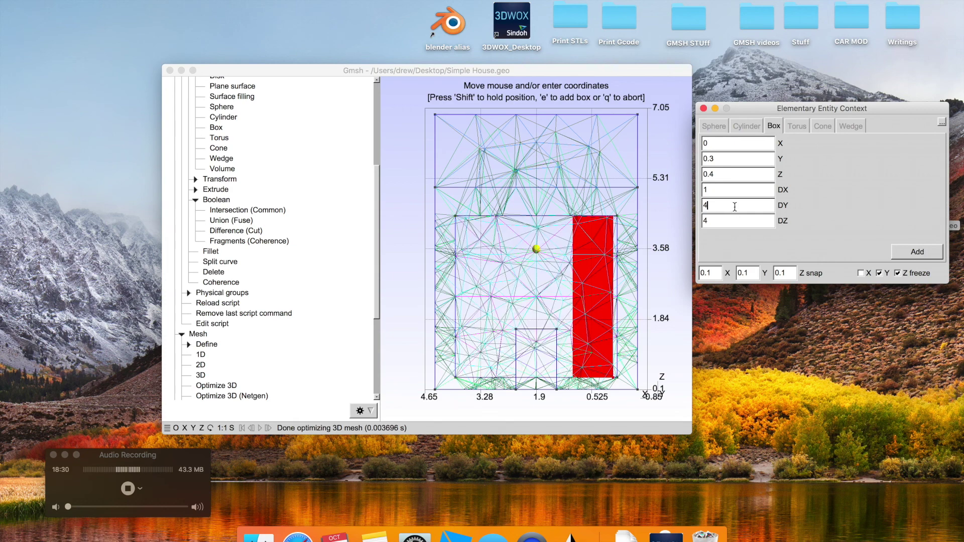
pyautogui.press('BackSpace')
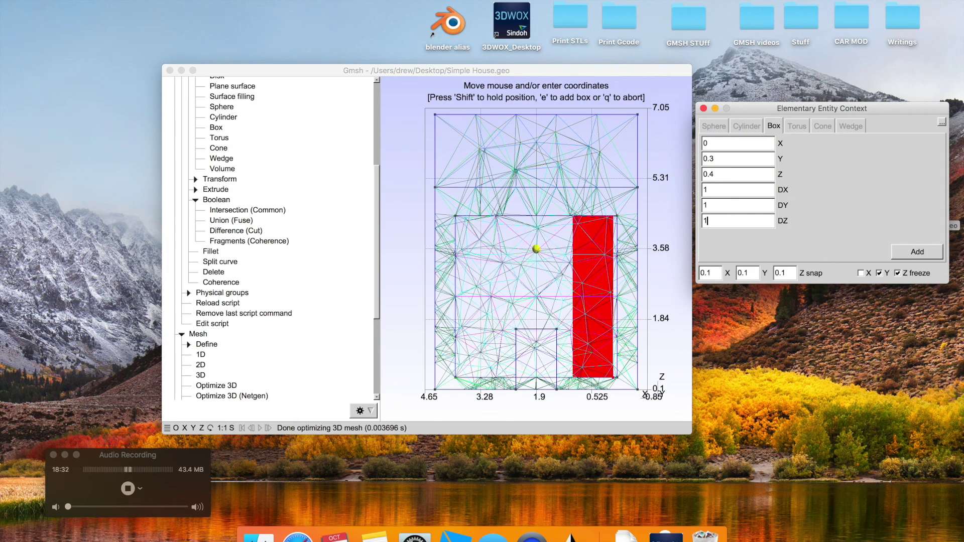
# Position the new box at X 2.7 and Z 2 beside and above the door opening, and freeze all three axes.
pyautogui.click(535, 357)
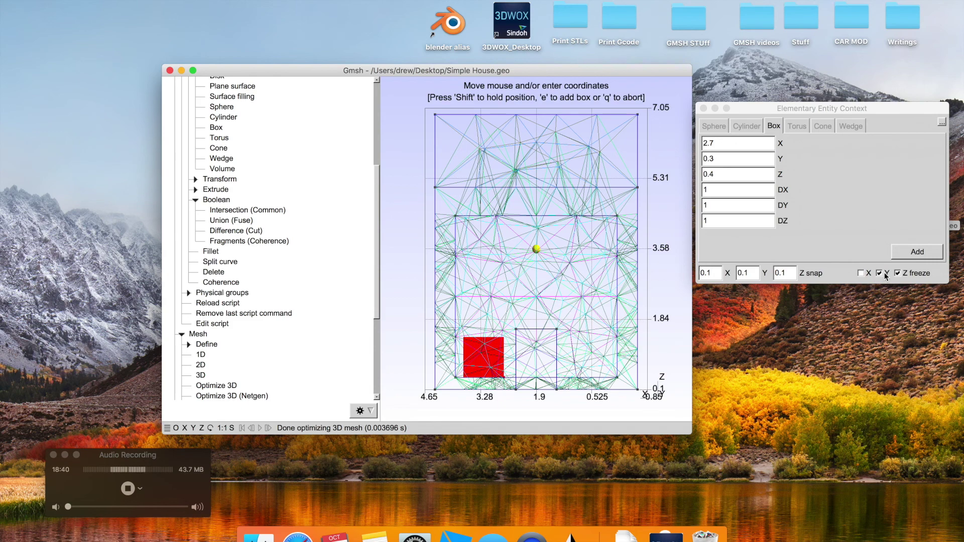
pyautogui.click(860, 274)
pyautogui.click(880, 274)
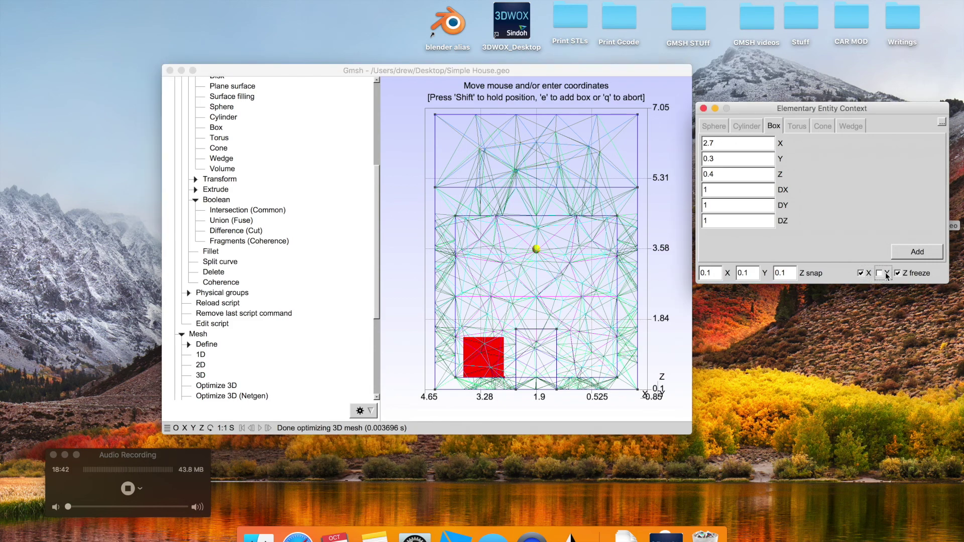
pyautogui.click(897, 274)
pyautogui.click(549, 367)
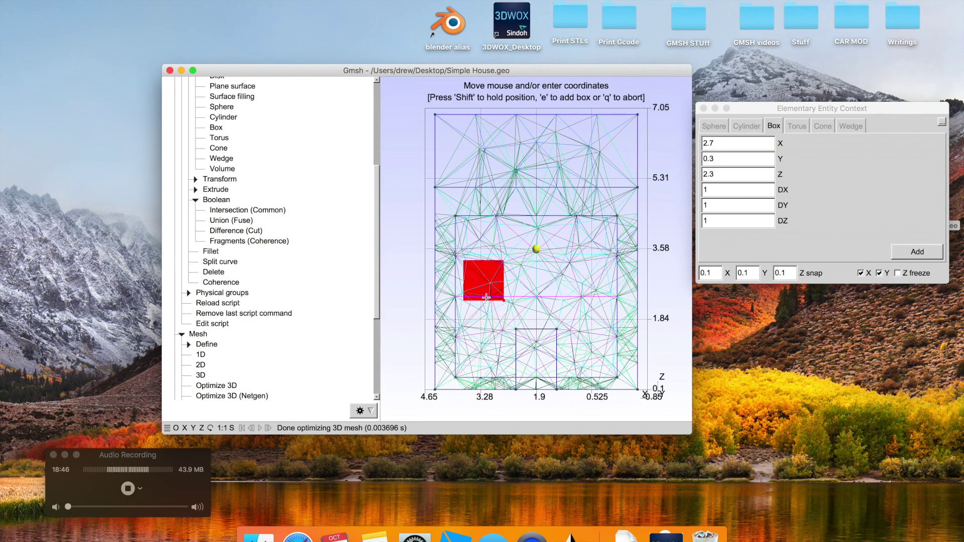
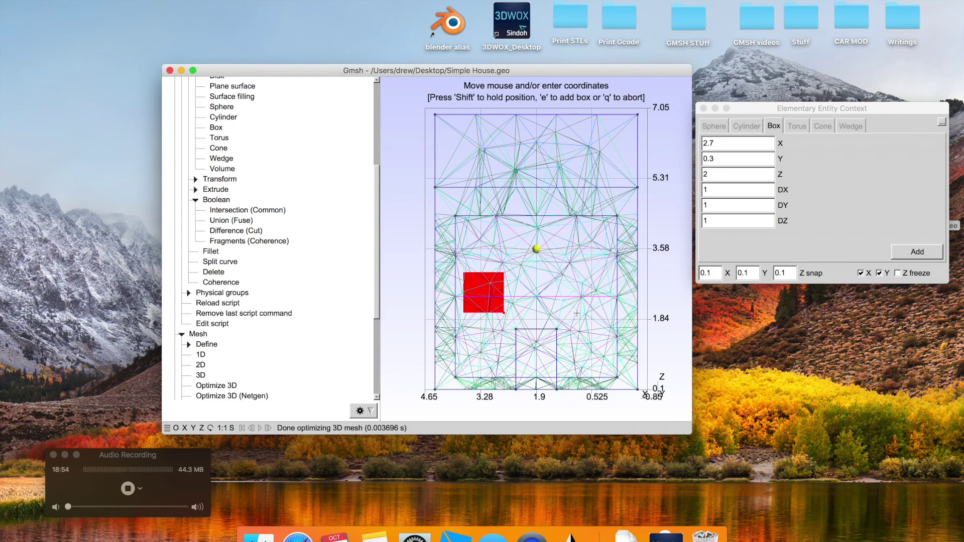
pyautogui.click(898, 273)
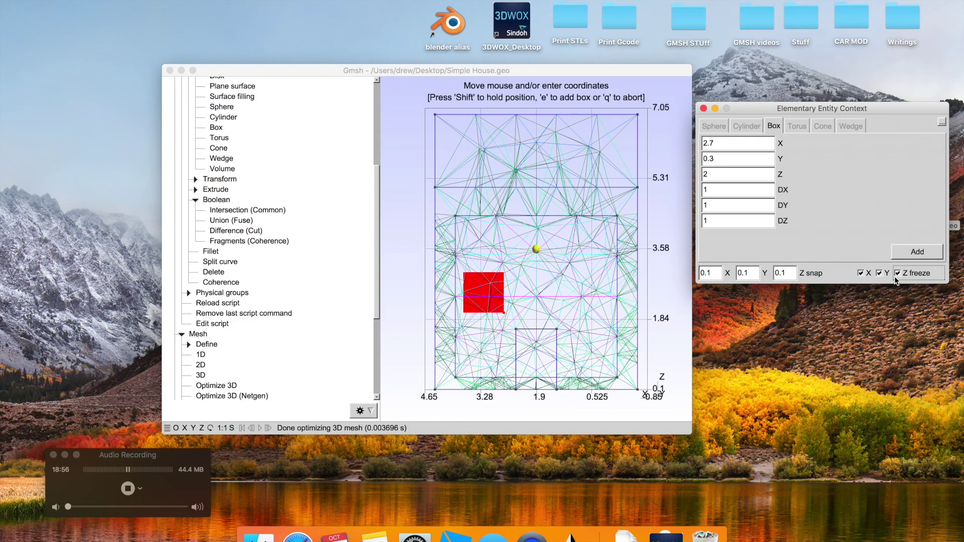
pyautogui.click(500, 314)
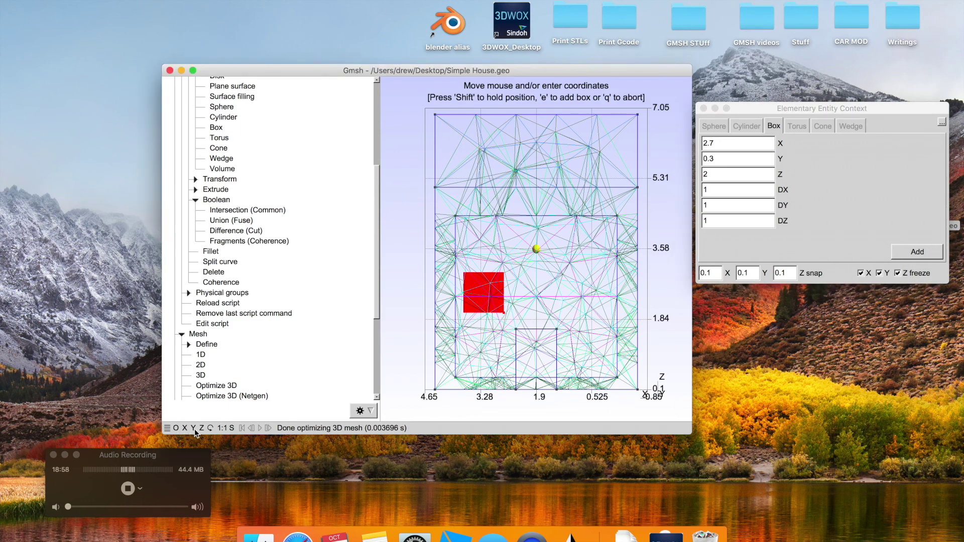
# Check the box in the X view and set its DY to 7.
pyautogui.click(185, 429)
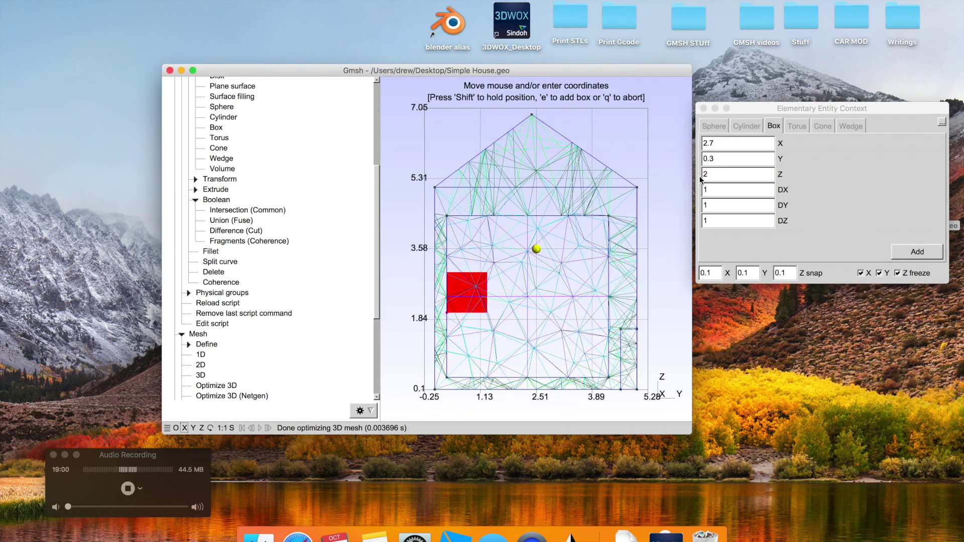
pyautogui.click(732, 206)
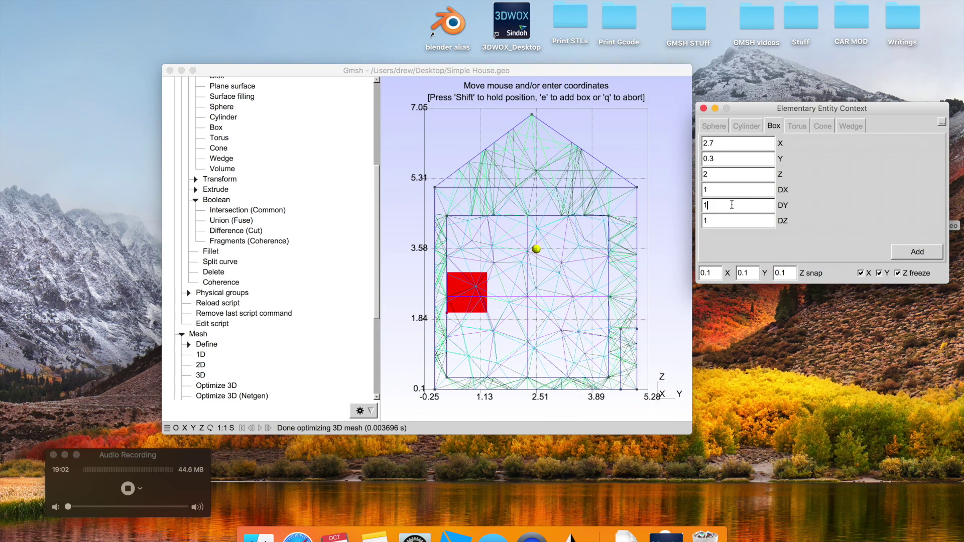
pyautogui.write('7')
pyautogui.press('Tab')
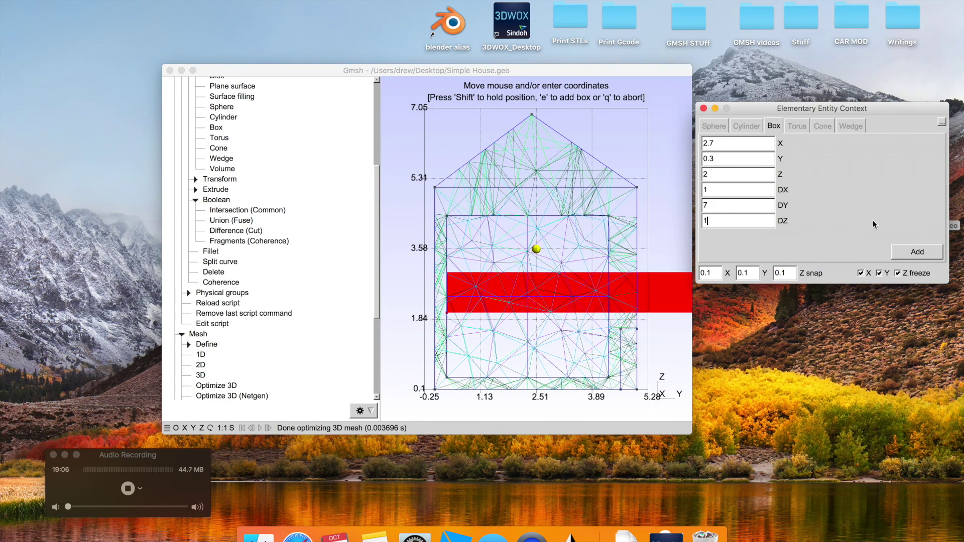
# Move the long box to Y -1 so it runs through the front and back walls, and freeze all three axes.
pyautogui.click(860, 272)
pyautogui.click(580, 300)
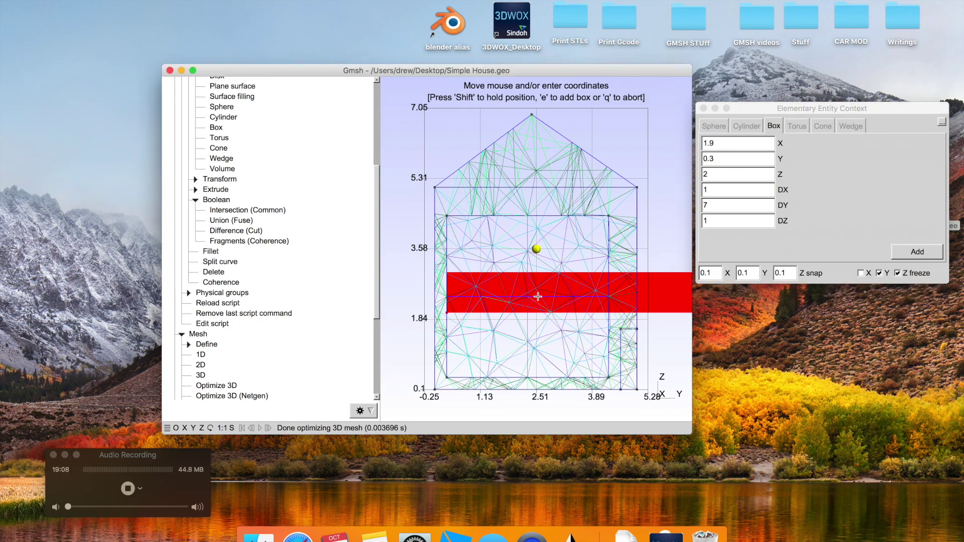
pyautogui.click(879, 274)
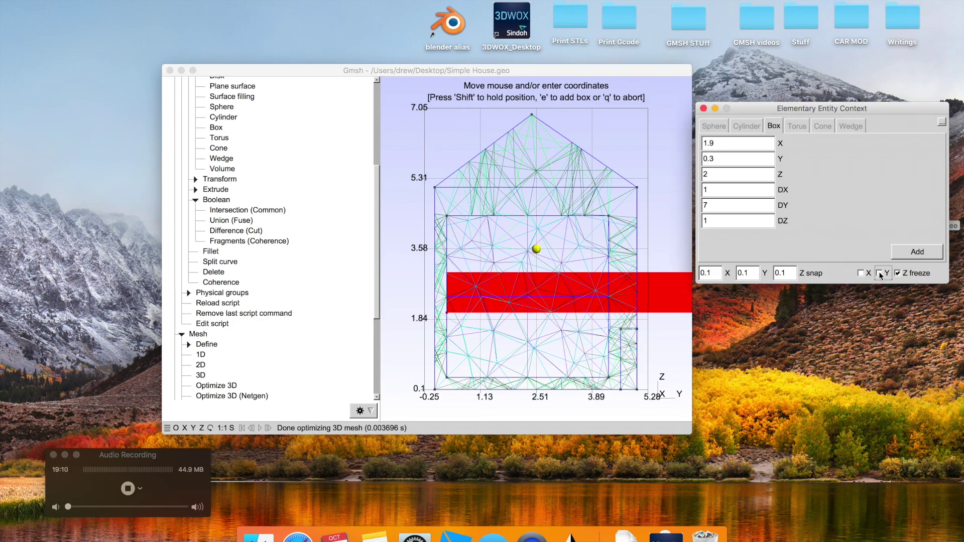
pyautogui.click(861, 273)
pyautogui.click(636, 283)
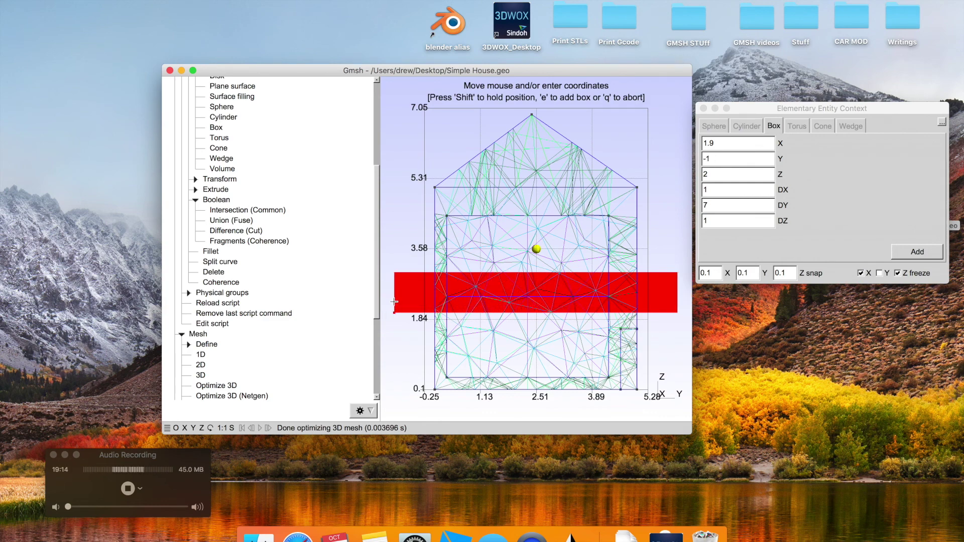
pyautogui.click(881, 274)
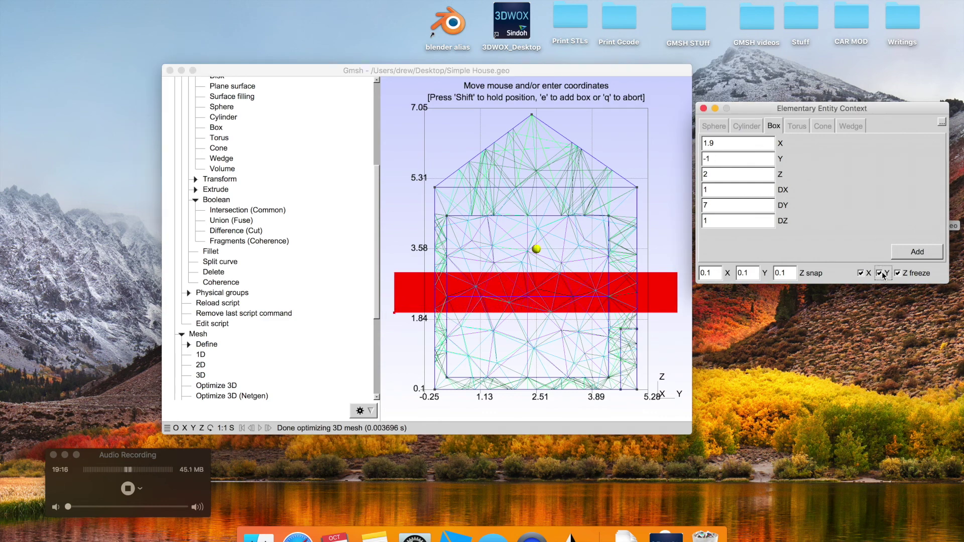
# In the Y view, add the box at X 2.6 and a second one at X 0.3, and end box creation.
pyautogui.click(183, 428)
pyautogui.click(193, 428)
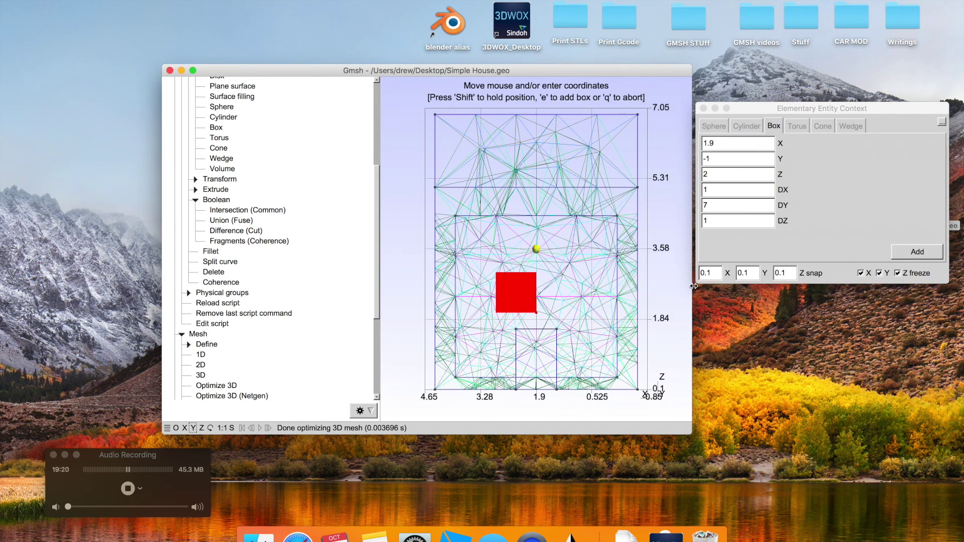
pyautogui.click(860, 274)
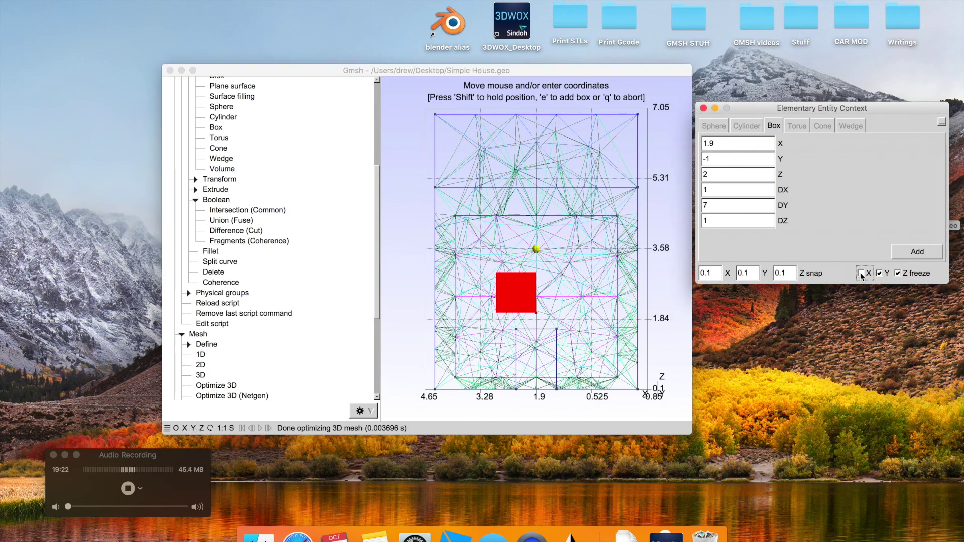
pyautogui.click(480, 318)
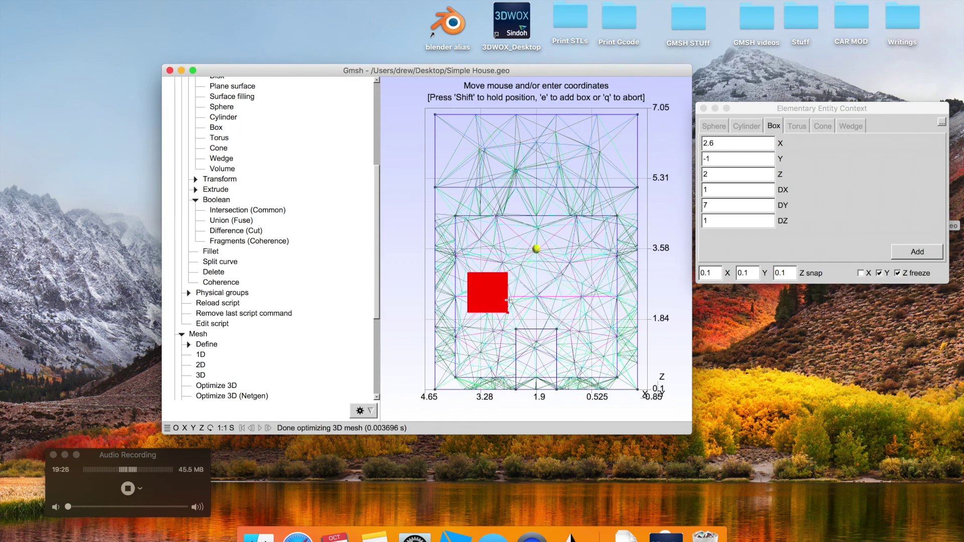
pyautogui.press('e')
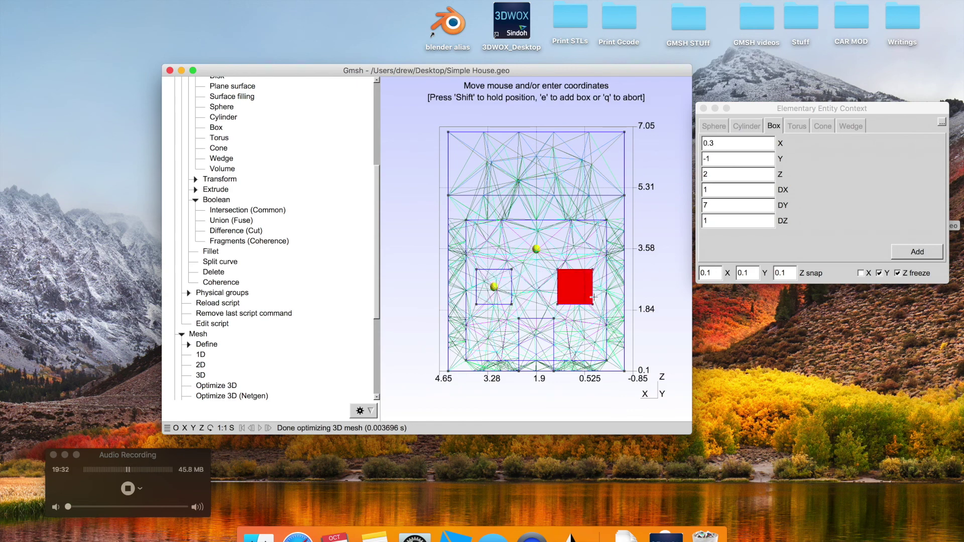
pyautogui.press('e')
pyautogui.press('q')
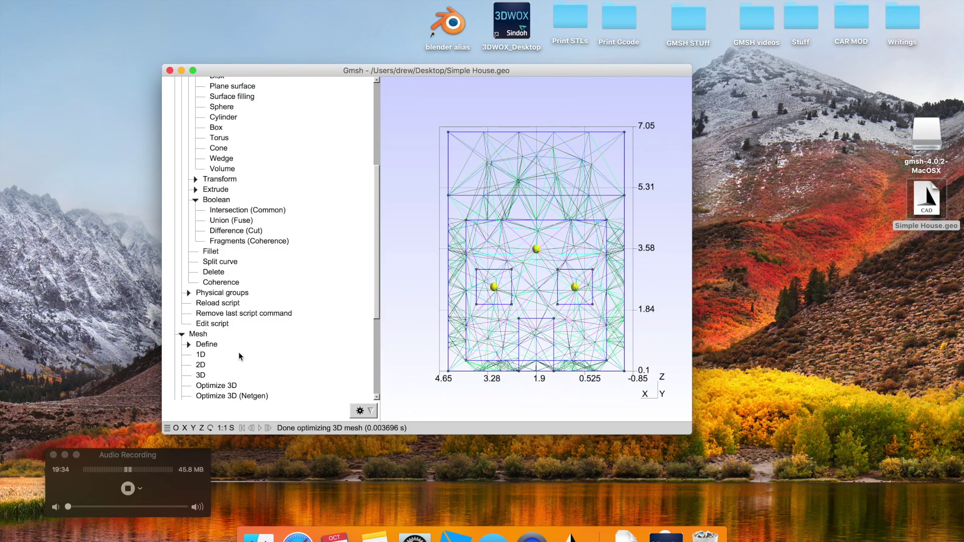
# Reduce the mesh to 1D and view the house and both window boxes at an angle.
pyautogui.click(201, 354)
pyautogui.moveTo(536, 290); pyautogui.dragTo(425, 344)
pyautogui.moveTo(610, 273); pyautogui.dragTo(255, 336)
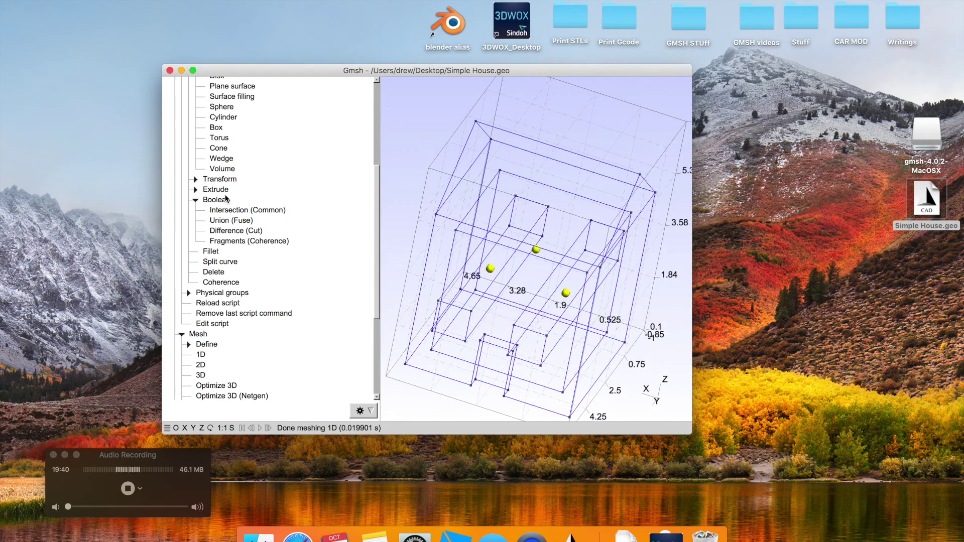
# Cut the two long boxes from the house with a Boolean Difference on volumes, deleting object and tools, and inspect the window openings.
pyautogui.click(226, 232)
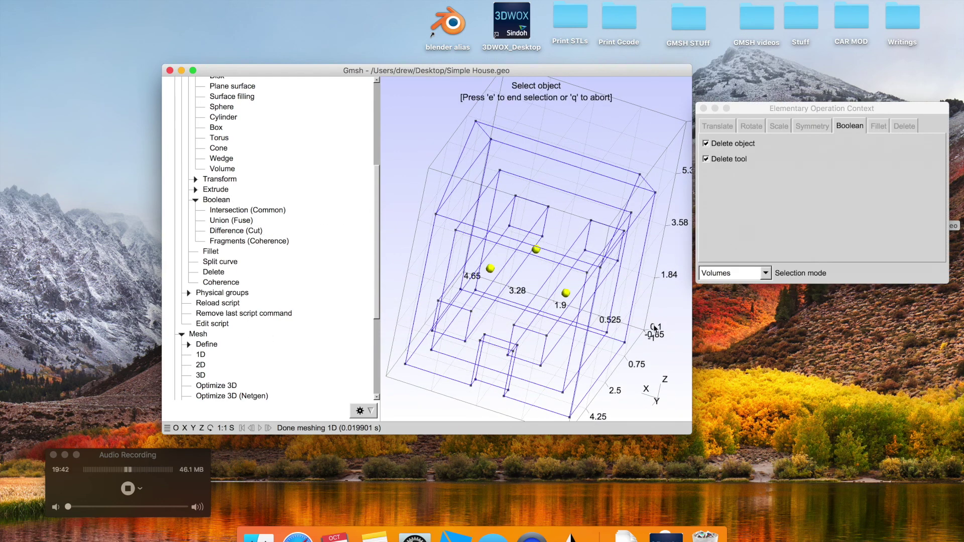
pyautogui.moveTo(579, 284); pyautogui.dragTo(548, 244)
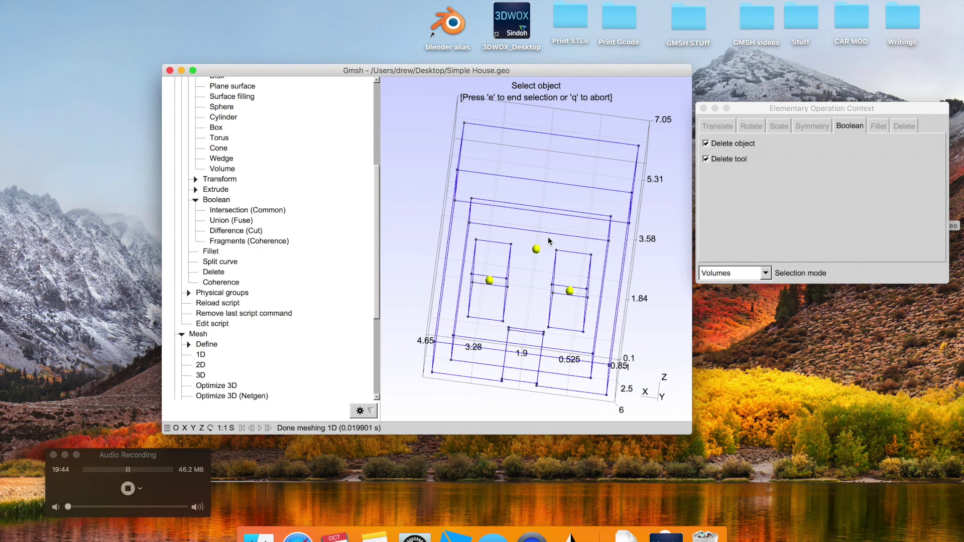
pyautogui.click(536, 248)
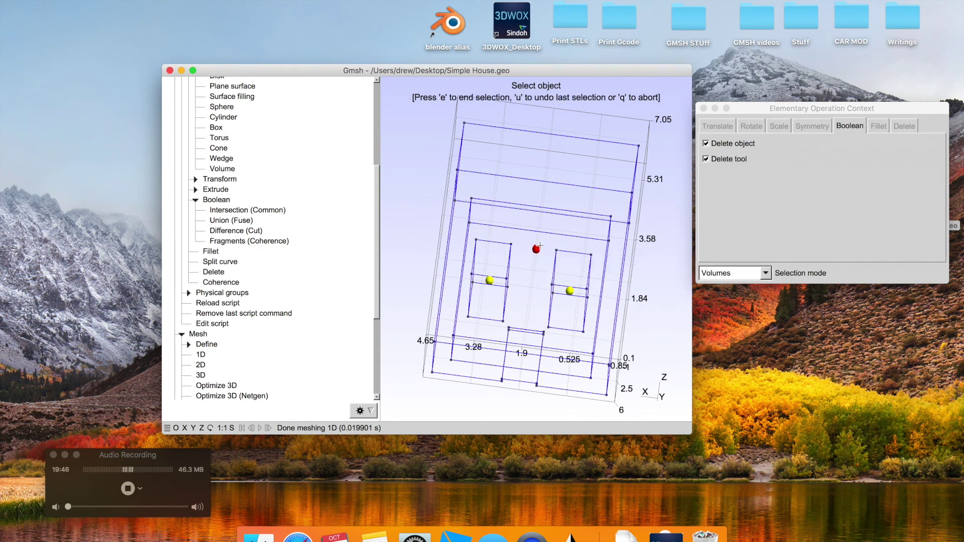
pyautogui.press('e')
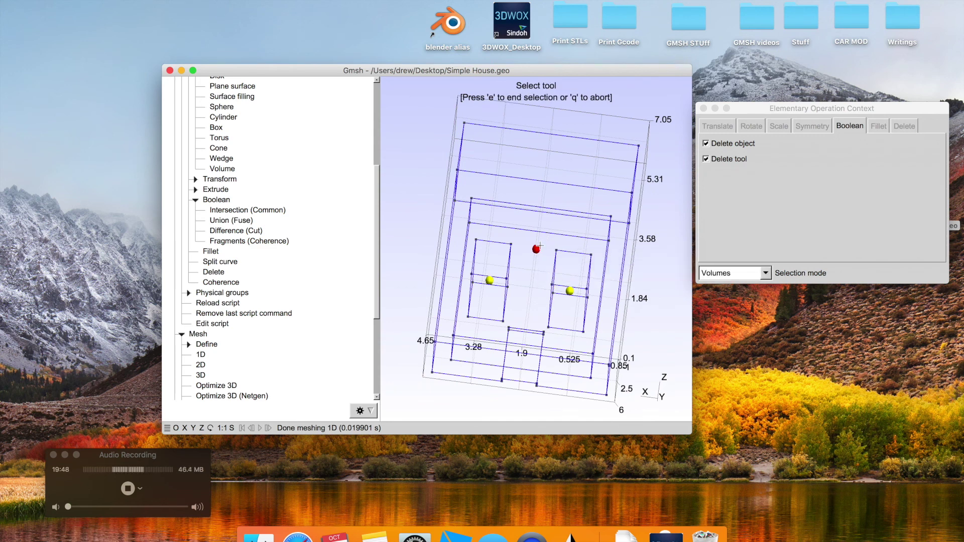
pyautogui.click(490, 280)
pyautogui.click(564, 291)
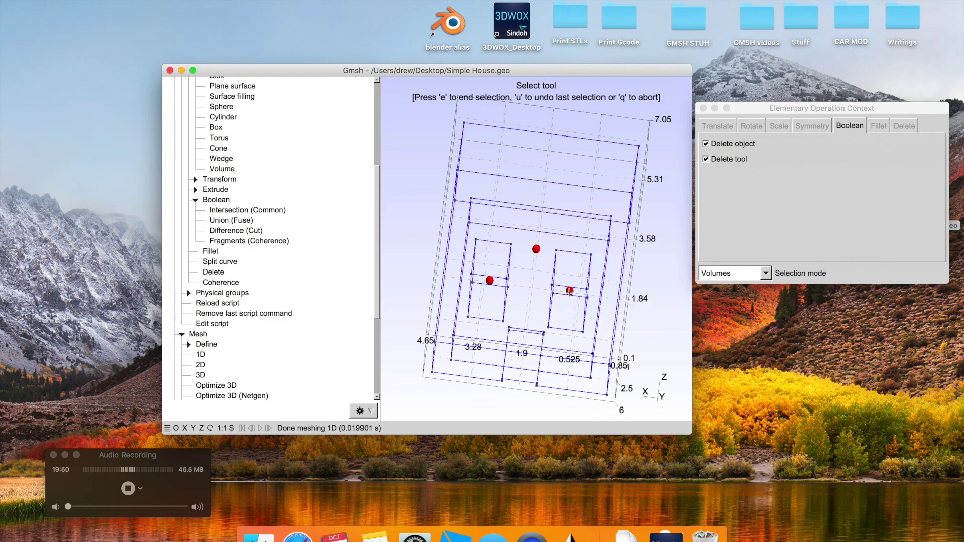
pyautogui.moveTo(585, 308); pyautogui.dragTo(523, 294)
pyautogui.press('e')
pyautogui.scroll(3, 523, 294)
pyautogui.moveTo(600, 321); pyautogui.dragTo(434, 284)
pyautogui.moveTo(511, 308); pyautogui.dragTo(578, 325)
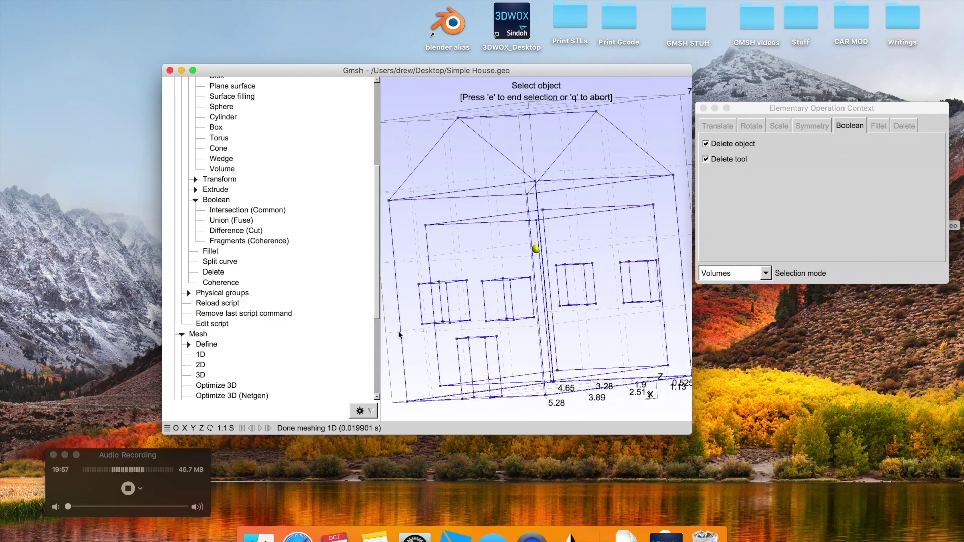
# Try to mesh the cut house in 3D, and reopen Simple House.geo from the desktop.
pyautogui.click(200, 375)
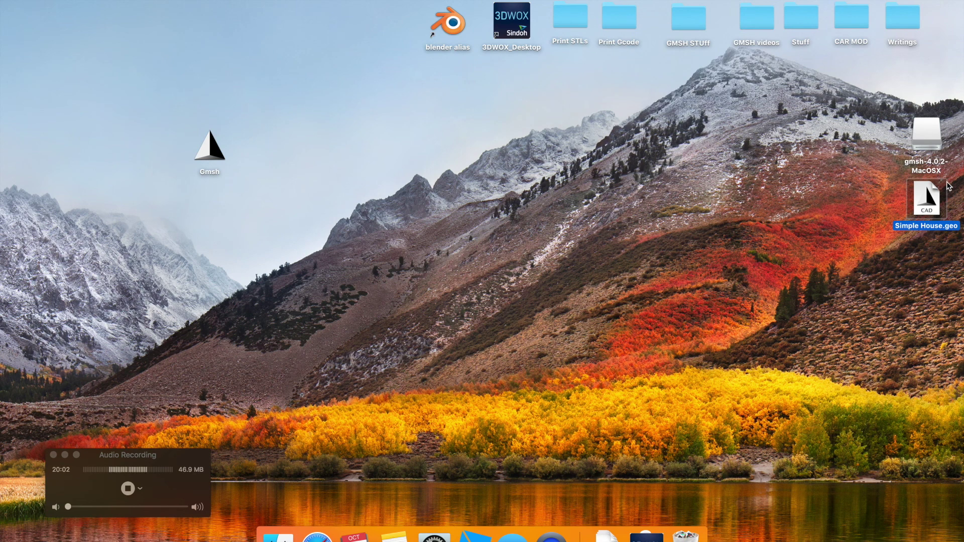
pyautogui.doubleClick(928, 199)
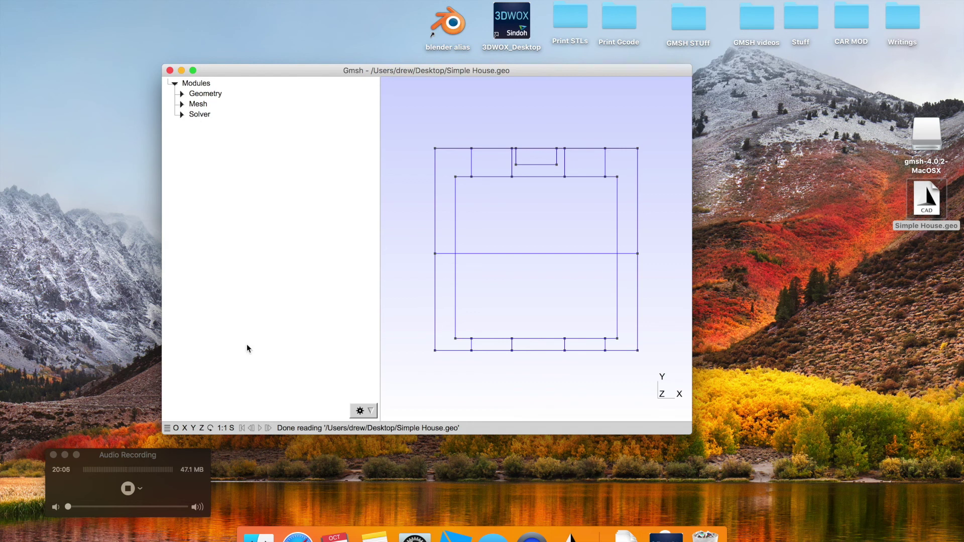
# Show the reopened house in the X view and generate its 3D mesh.
pyautogui.click(184, 428)
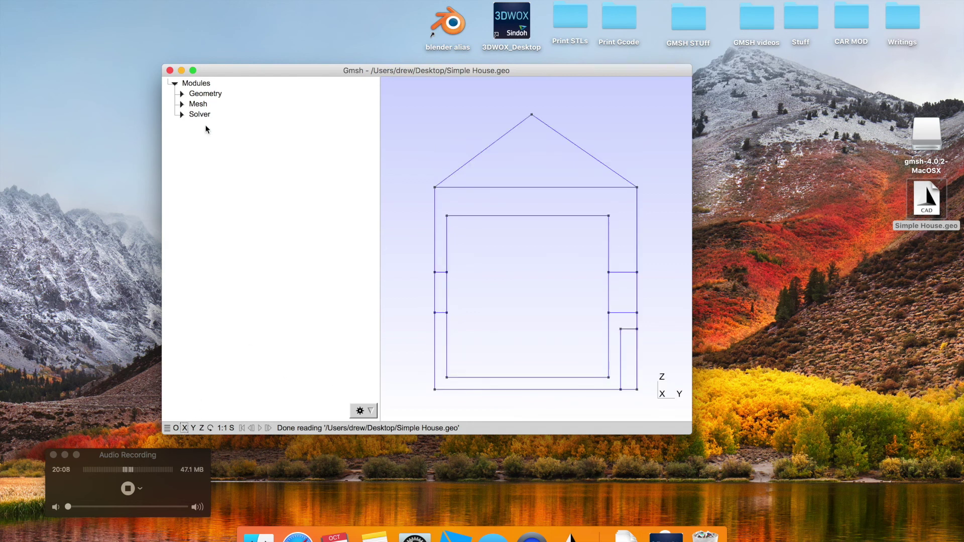
pyautogui.click(182, 104)
pyautogui.click(199, 145)
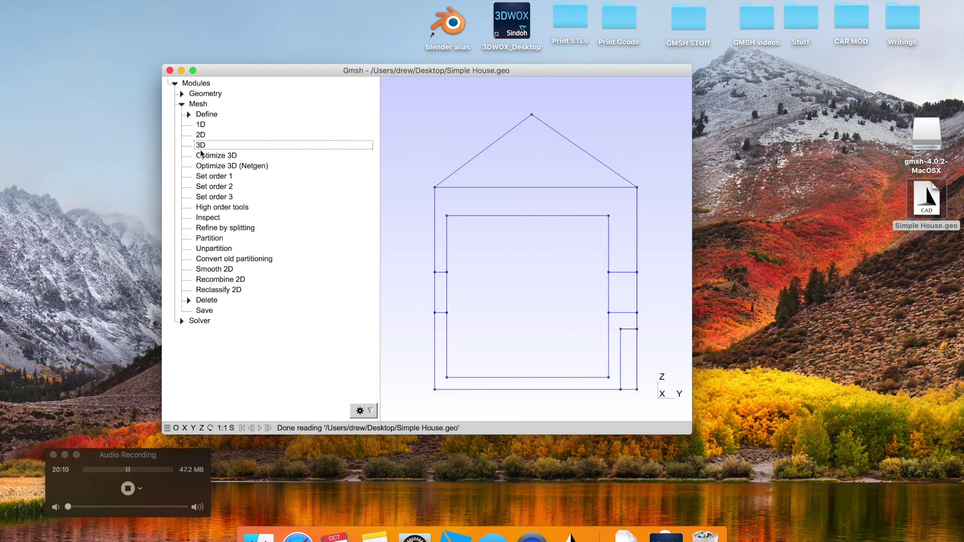
# Examine the 3D-meshed house from the front and at various angles, checking the window openings, door recess and hollow interior.
pyautogui.moveTo(682, 297); pyautogui.dragTo(550, 283)
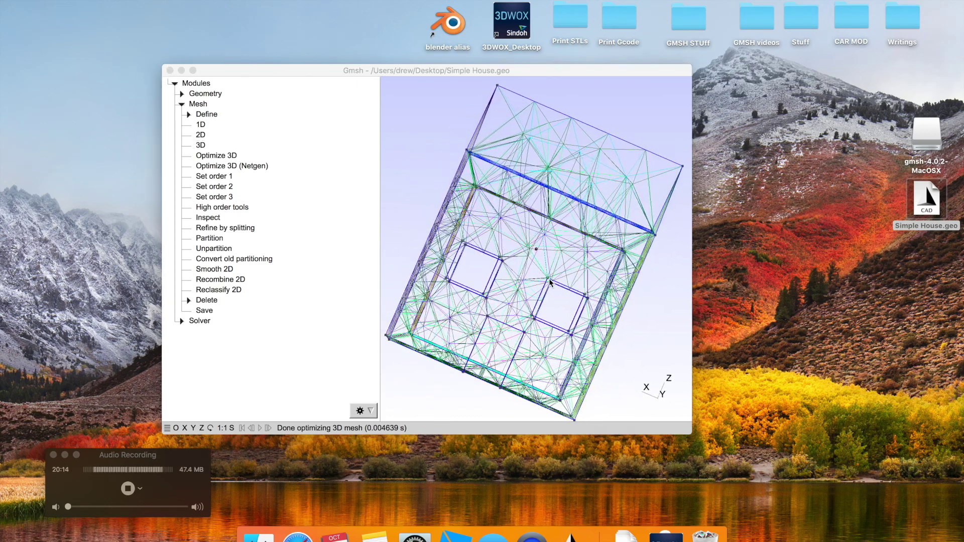
pyautogui.click(452, 172)
pyautogui.moveTo(546, 257); pyautogui.dragTo(583, 254)
pyautogui.moveTo(533, 230); pyautogui.dragTo(570, 275)
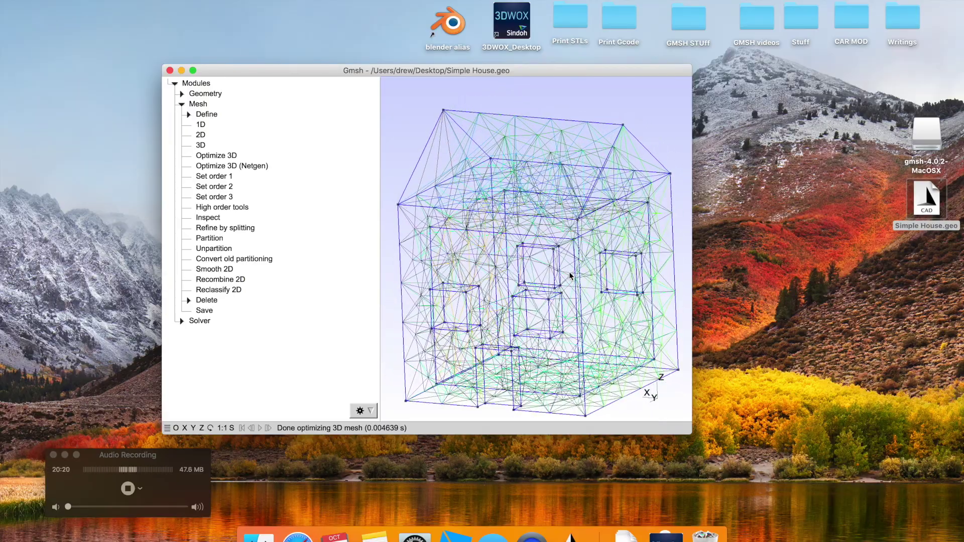
pyautogui.moveTo(454, 145); pyautogui.dragTo(524, 282)
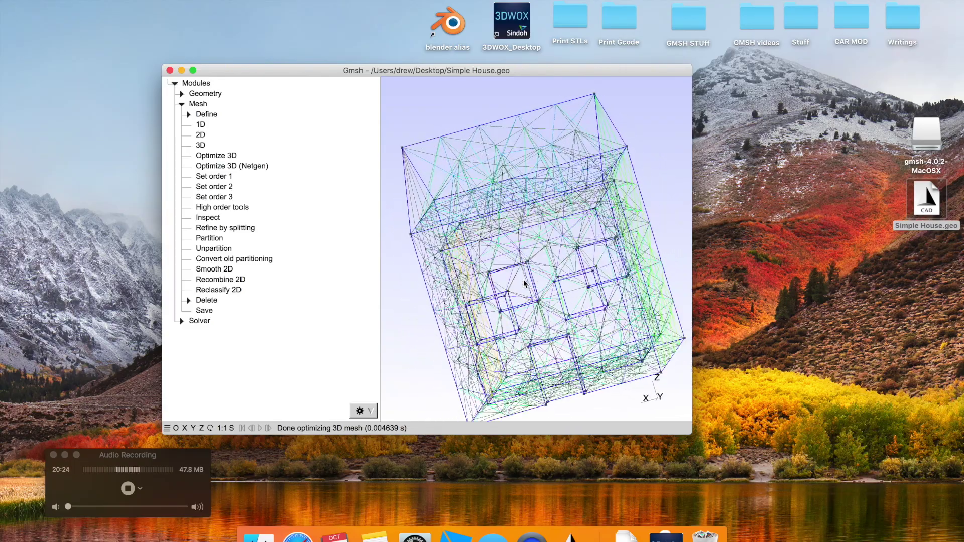
pyautogui.moveTo(540, 355); pyautogui.dragTo(487, 362)
pyautogui.moveTo(609, 333); pyautogui.dragTo(589, 348)
pyautogui.moveTo(490, 266); pyautogui.dragTo(553, 238)
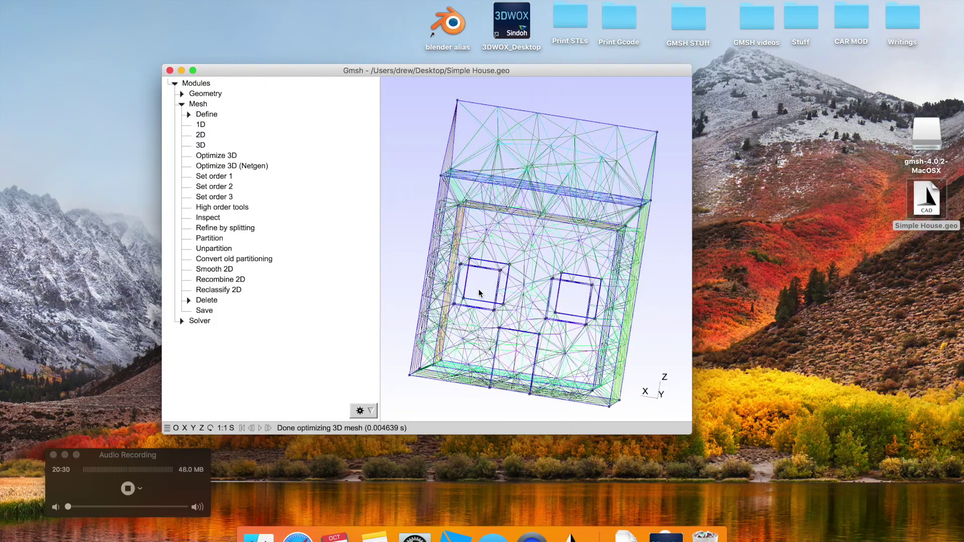
pyautogui.moveTo(491, 302); pyautogui.dragTo(490, 297)
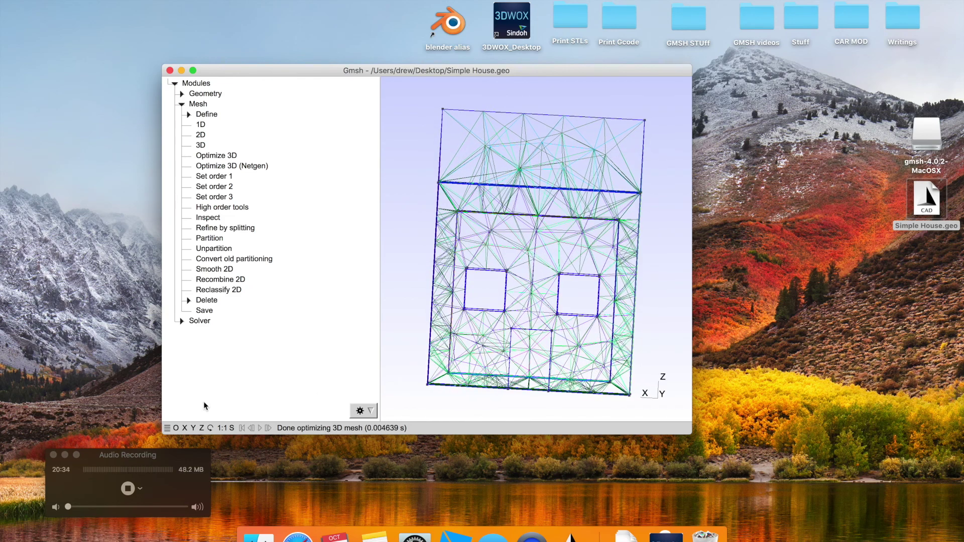
pyautogui.moveTo(646, 243); pyautogui.dragTo(547, 201)
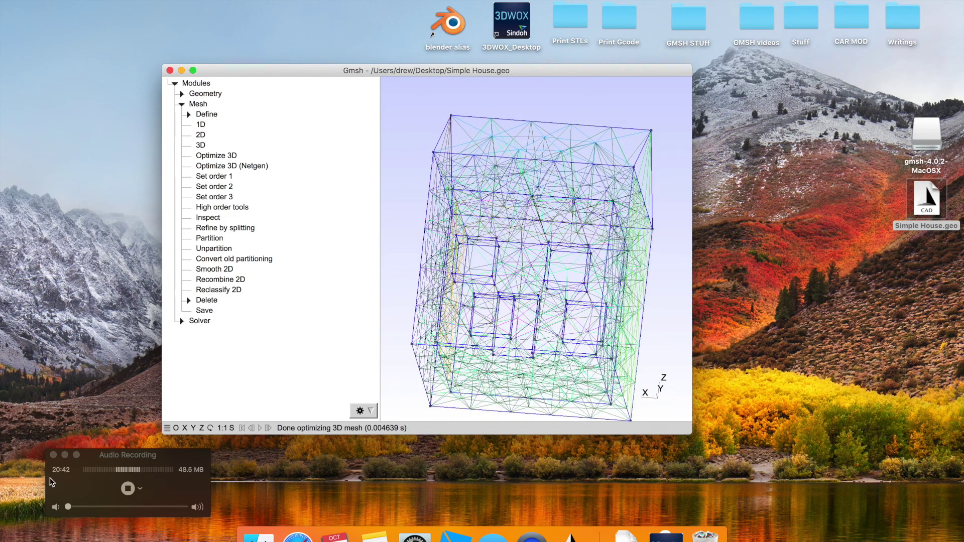
pyautogui.moveTo(528, 232); pyautogui.dragTo(547, 274)
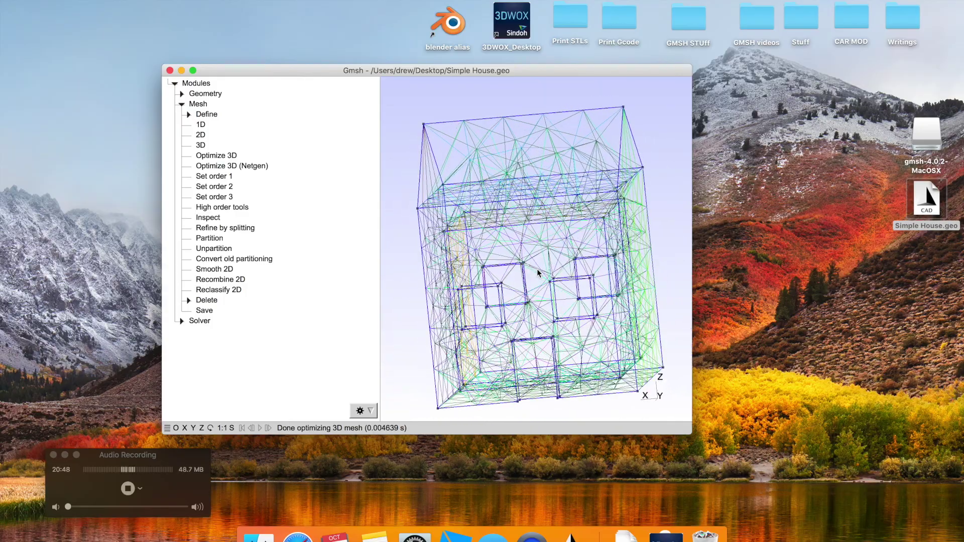
pyautogui.moveTo(629, 280); pyautogui.dragTo(538, 293)
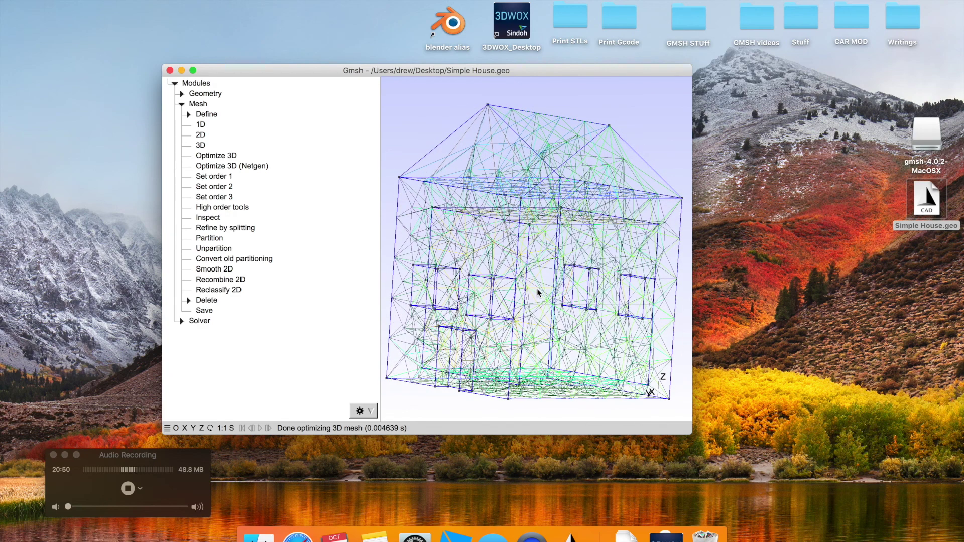
pyautogui.click(193, 427)
pyautogui.moveTo(589, 299); pyautogui.dragTo(630, 259)
pyautogui.moveTo(535, 329); pyautogui.dragTo(558, 350)
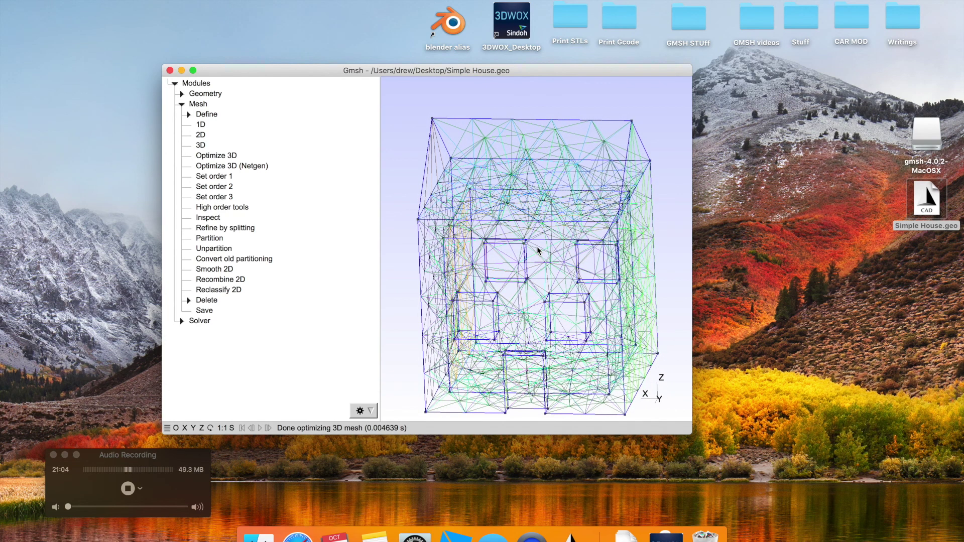
pyautogui.moveTo(454, 326); pyautogui.dragTo(518, 313)
pyautogui.moveTo(575, 279); pyautogui.dragTo(654, 352)
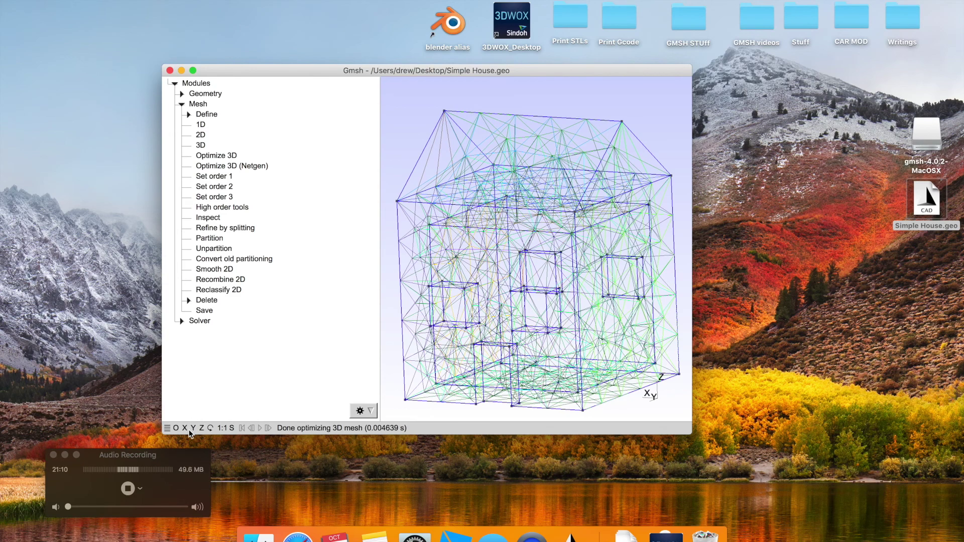
pyautogui.moveTo(593, 306); pyautogui.dragTo(424, 392)
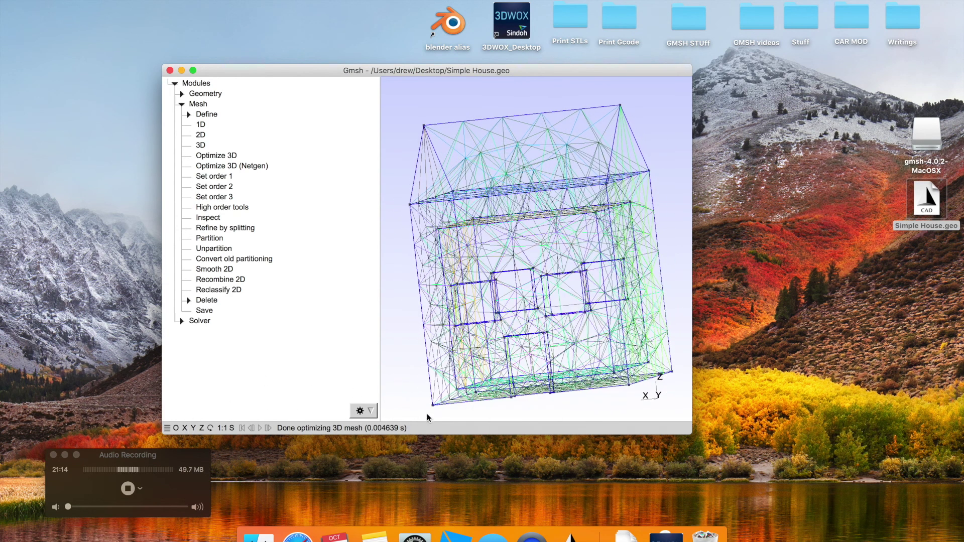
pyautogui.moveTo(477, 379); pyautogui.dragTo(487, 367)
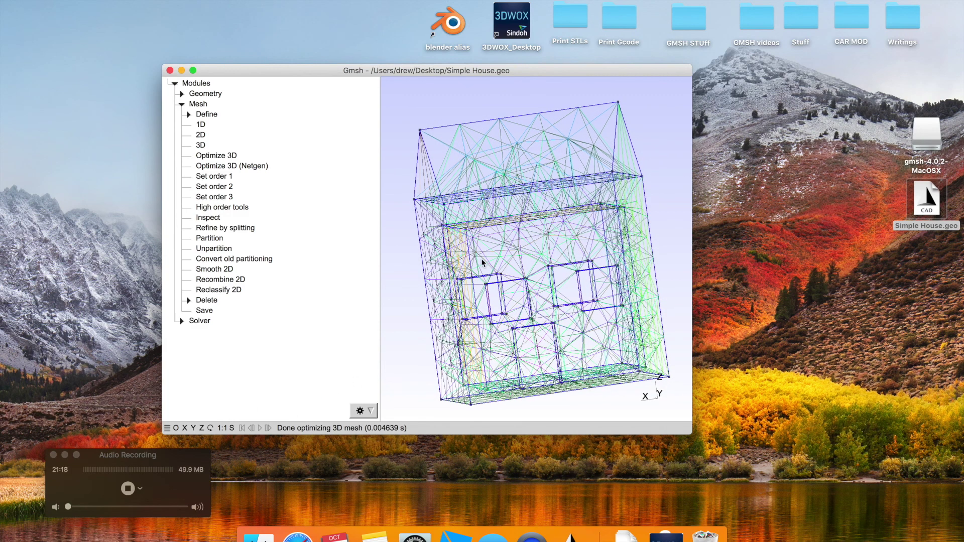
# Export the meshed house to the desktop as Simple House.stl and quit Gmsh.
pyautogui.moveTo(422, 245); pyautogui.dragTo(450, 231)
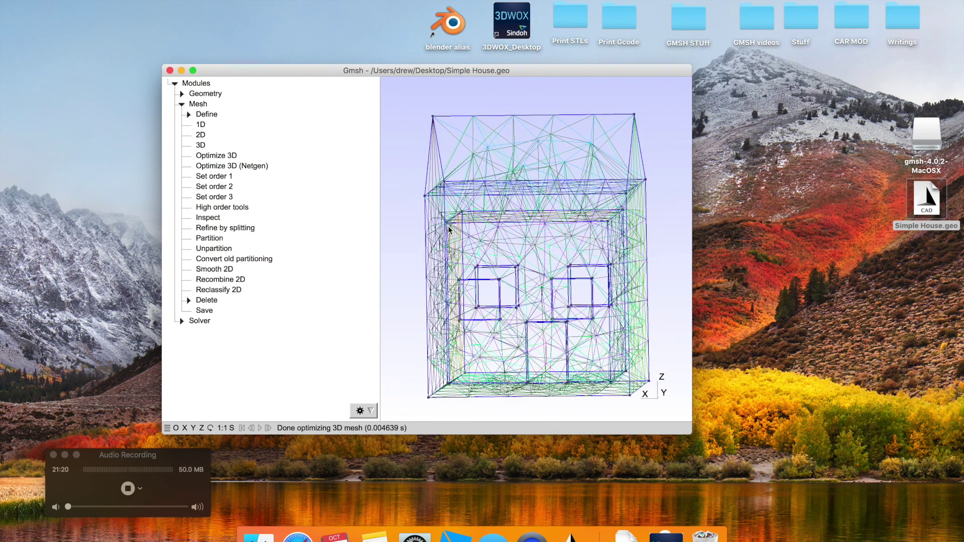
pyautogui.moveTo(532, 232); pyautogui.dragTo(522, 245)
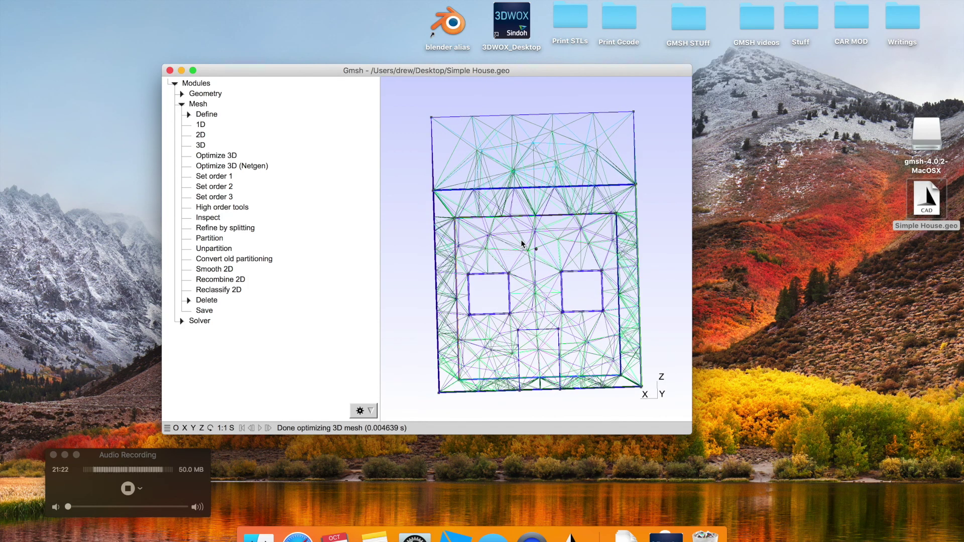
pyautogui.moveTo(585, 325); pyautogui.dragTo(602, 292)
pyautogui.hotkey('alt', 'y')
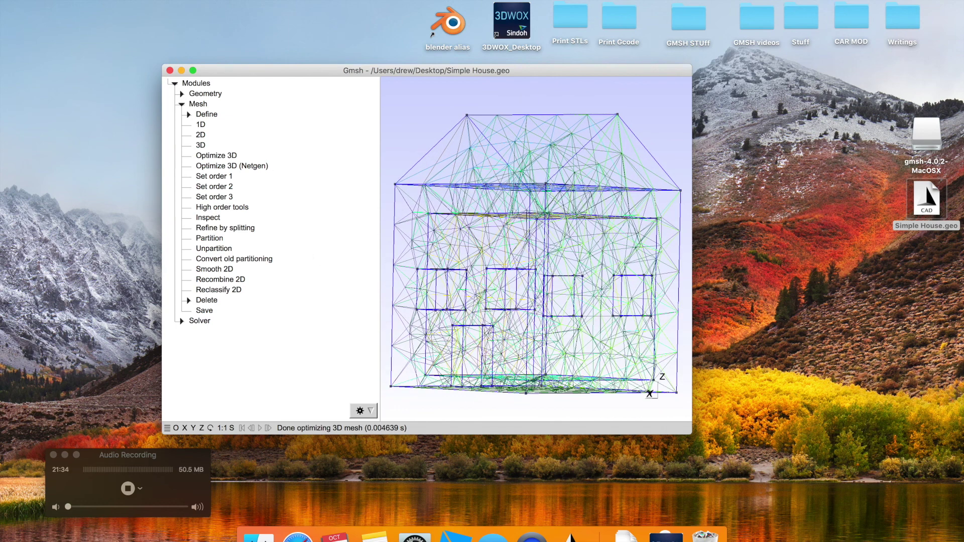
pyautogui.click(100, 1)
pyautogui.click(102, 148)
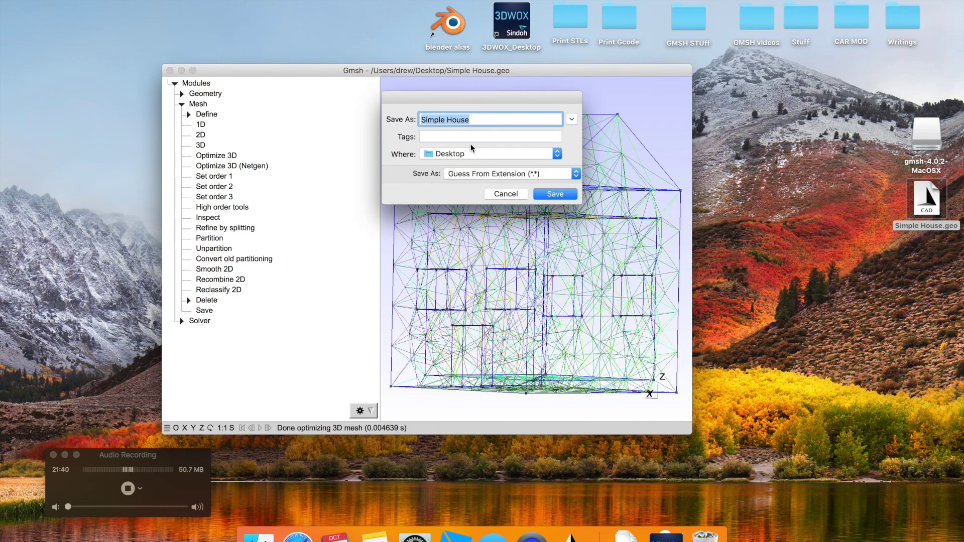
pyautogui.click(473, 120)
pyautogui.write('1')
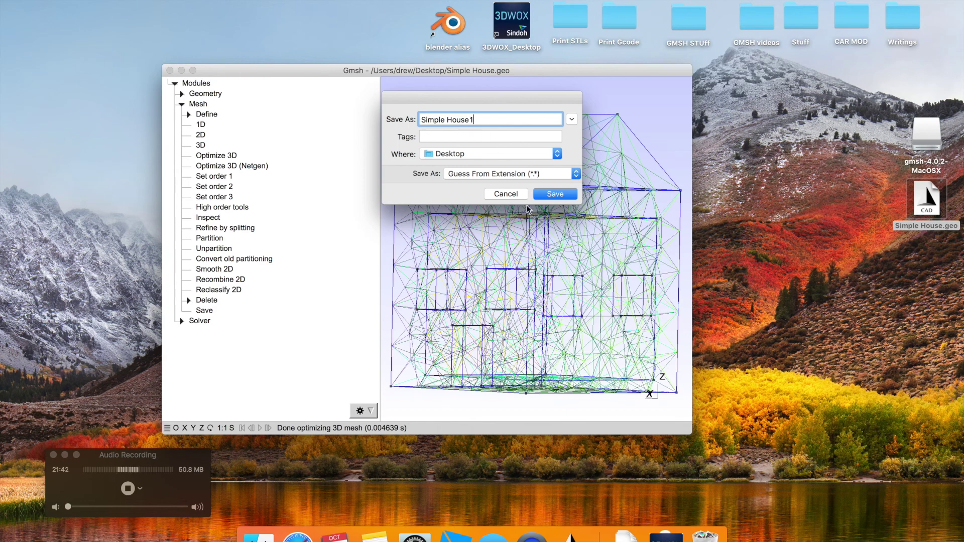
pyautogui.write('.stl')
pyautogui.click(555, 194)
pyautogui.click(531, 215)
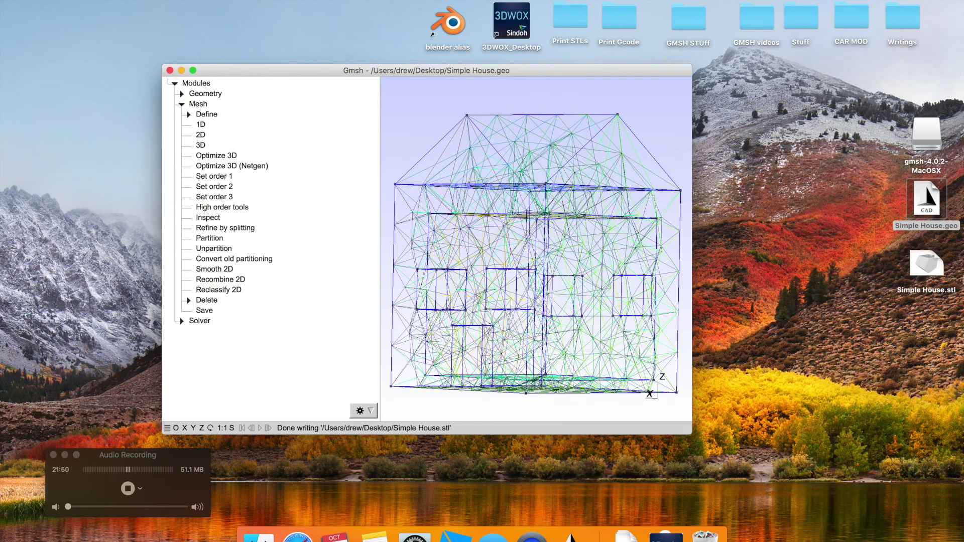
pyautogui.press('super+q')
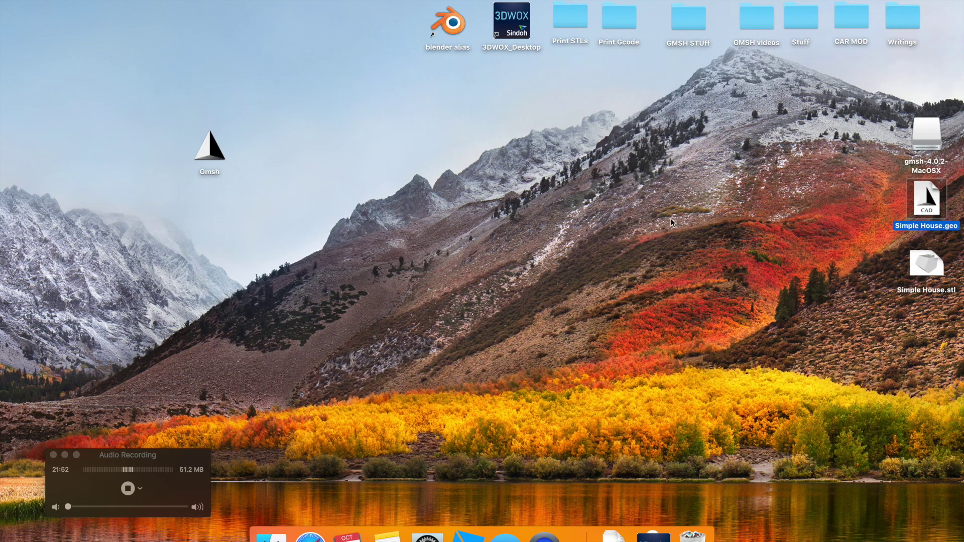
# Switch to 3DWOX Desktop and load Simple House.stl from the desktop onto the print bed.
pyautogui.moveTo(926, 269); pyautogui.dragTo(578, 248)
pyautogui.doubleClick(512, 23)
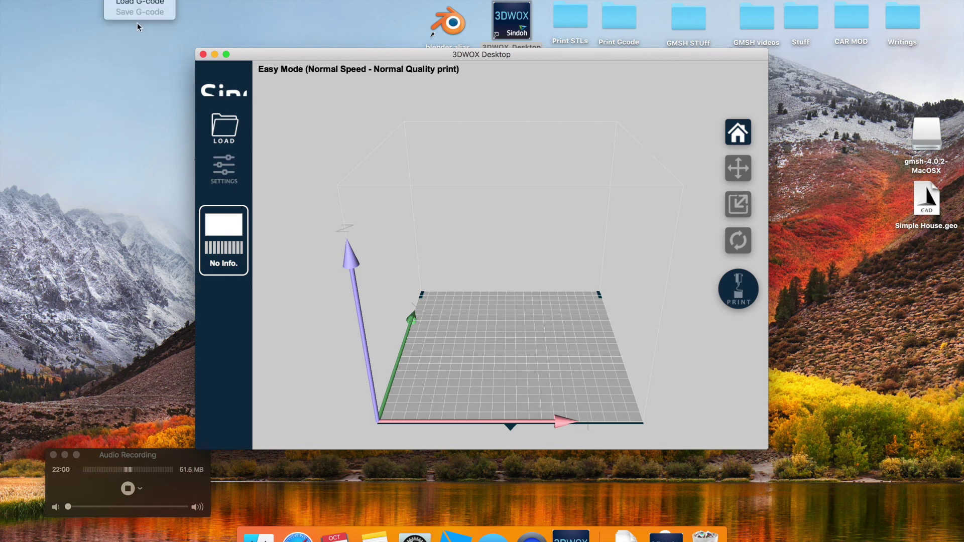
pyautogui.click(219, 127)
pyautogui.click(219, 127)
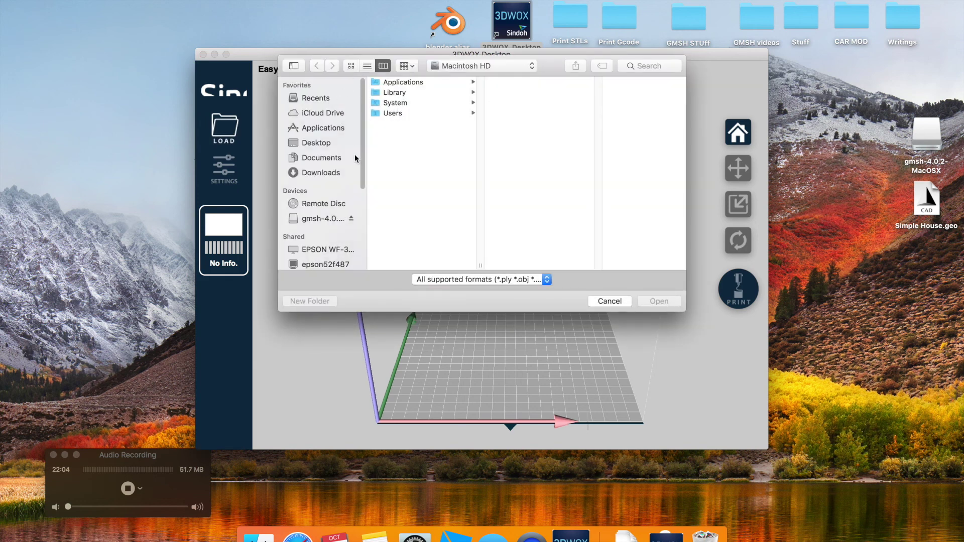
pyautogui.click(316, 143)
pyautogui.click(410, 176)
pyautogui.click(659, 300)
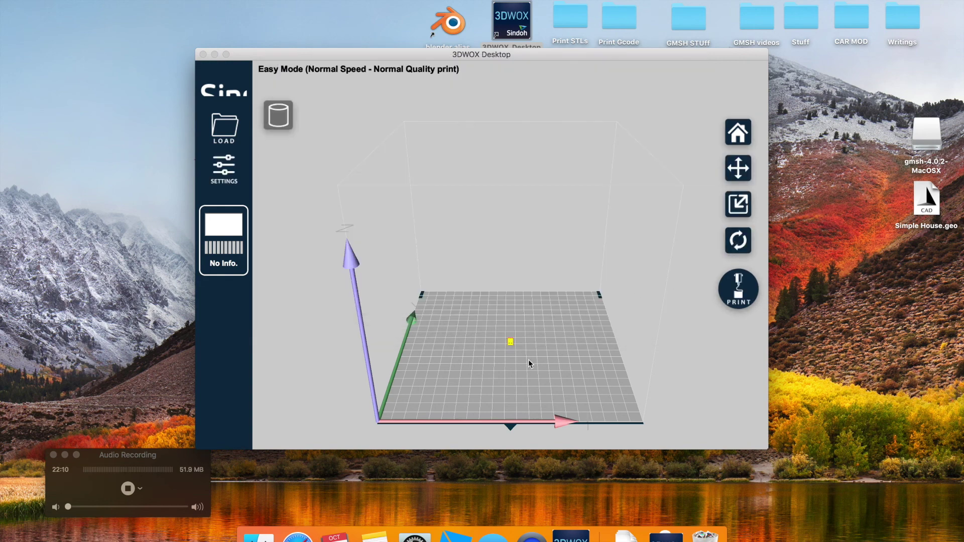
# Scale the house model uniformly to 3.70 in X, Y and Z.
pyautogui.click(743, 171)
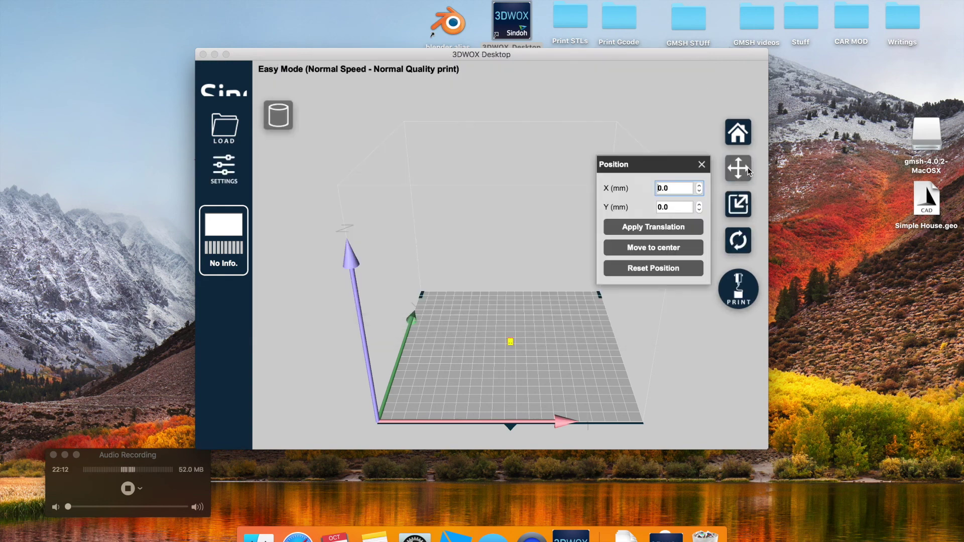
pyautogui.click(739, 205)
pyautogui.press('Up')
pyautogui.press('Up')
pyautogui.press('Up')
pyautogui.press('Up')
pyautogui.press('Up')
pyautogui.press('Up')
pyautogui.press('Up')
pyautogui.press('Up')
pyautogui.press('Up')
pyautogui.press('Up')
pyautogui.press('Up')
pyautogui.press('Up')
pyautogui.press('Up')
pyautogui.press('Up')
pyautogui.press('Up')
pyautogui.press('Up')
pyautogui.press('Up')
pyautogui.press('Up')
pyautogui.press('Up')
pyautogui.press('Up')
pyautogui.press('Up')
pyautogui.press('Up')
pyautogui.press('Up')
pyautogui.press('Up')
pyautogui.press('Up')
pyautogui.press('Up')
pyautogui.press('Up')
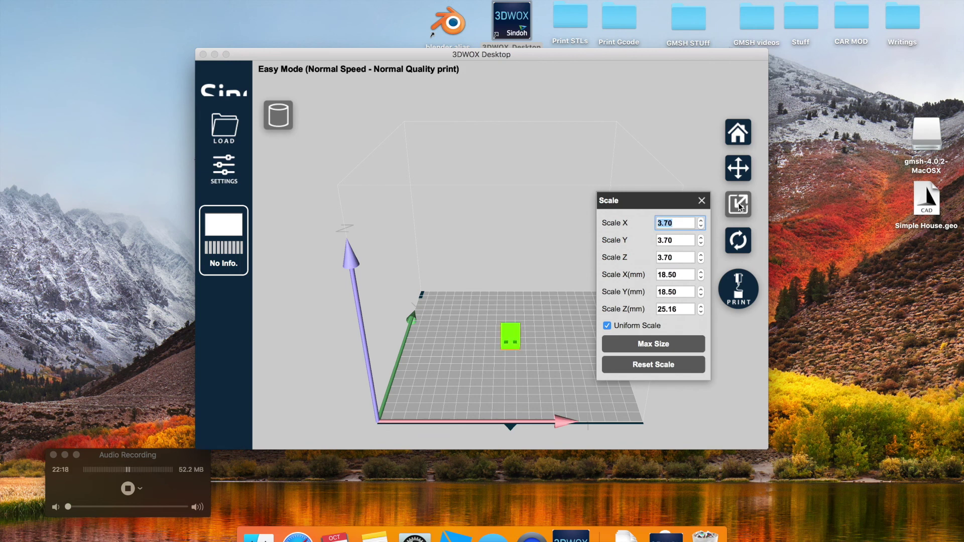
pyautogui.click(701, 200)
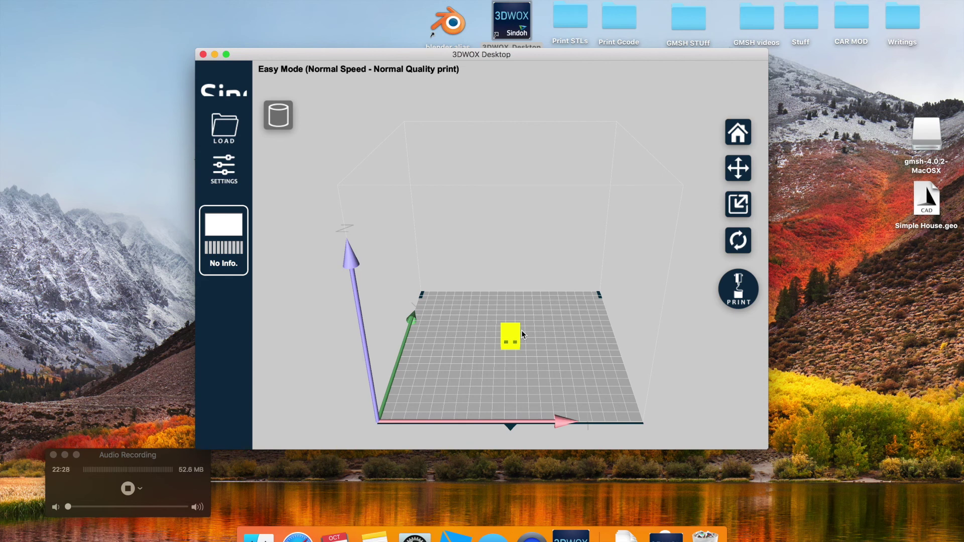
# Slice the scaled house into a layer preview seen from its window side, and dismiss the overhang support notice.
pyautogui.moveTo(521, 330)
pyautogui.mouseDown(button='right')
pyautogui.moveTo(491, 316)
pyautogui.moveTo(594, 349)
pyautogui.moveTo(490, 387)
pyautogui.moveTo(654, 363)
pyautogui.moveTo(501, 323)
pyautogui.moveTo(484, 300)
pyautogui.moveTo(509, 308)
pyautogui.moveTo(487, 342)
pyautogui.moveTo(523, 344)
pyautogui.mouseUp(button='right')
pyautogui.moveTo(377, 370); pyautogui.dragTo(401, 337, button='right')
pyautogui.moveTo(498, 405); pyautogui.dragTo(572, 402, button='right')
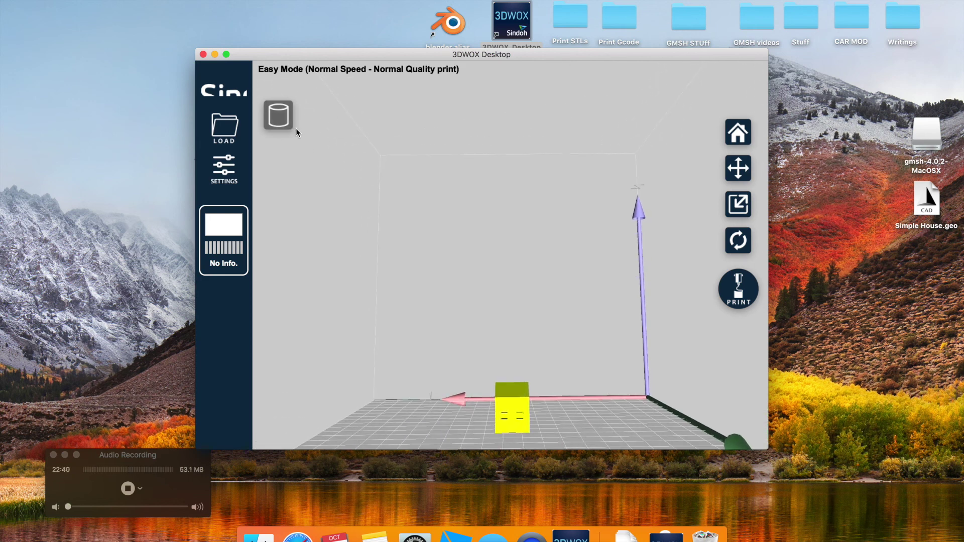
pyautogui.click(287, 119)
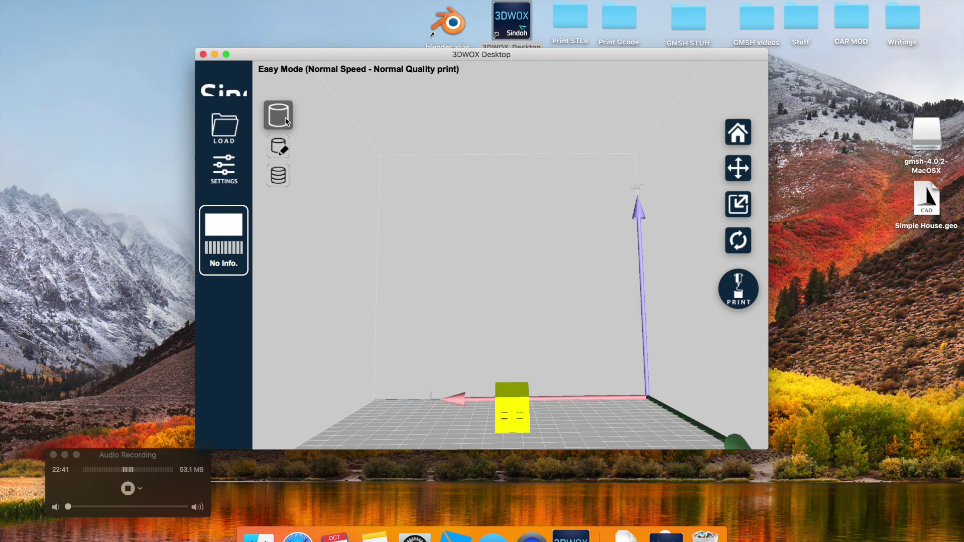
pyautogui.click(277, 177)
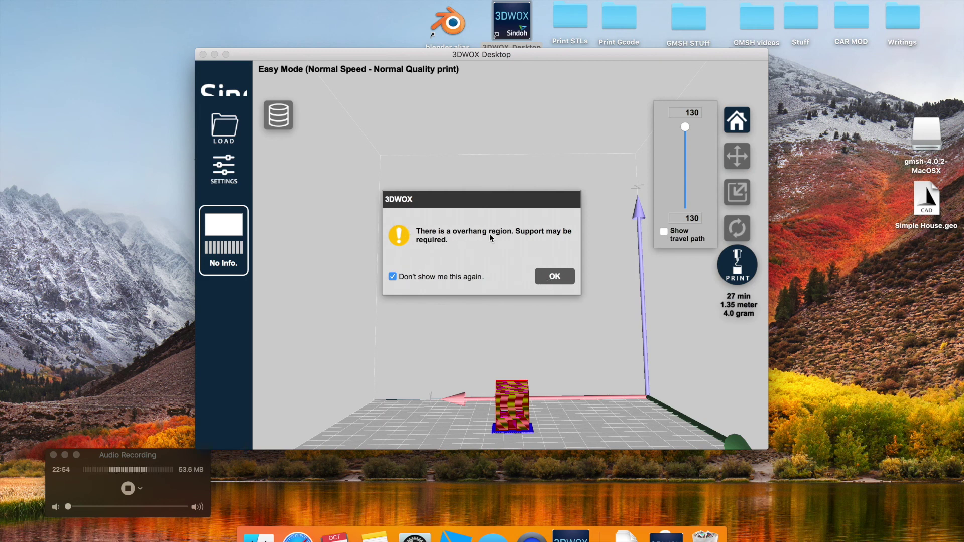
pyautogui.click(555, 276)
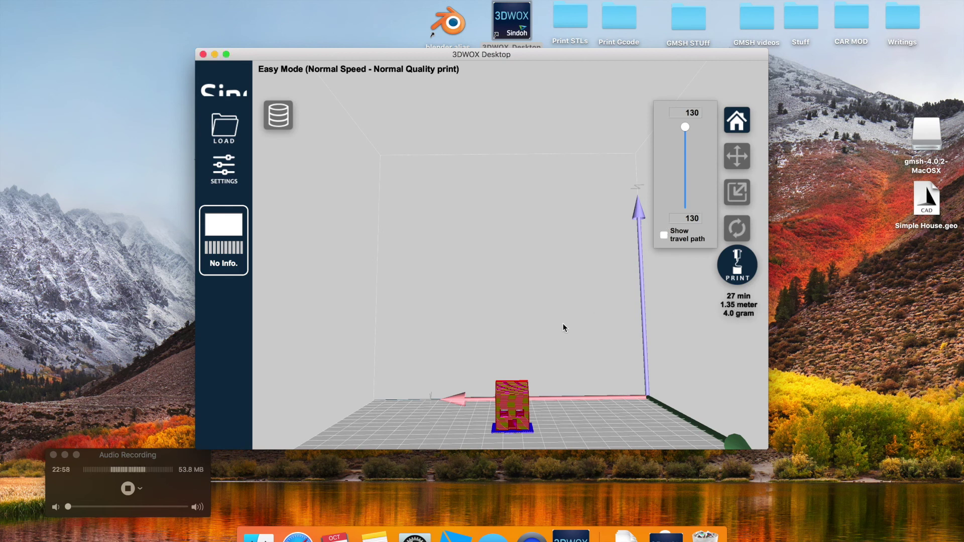
# Inspect the sliced house from above by stepping the layer preview down to layer 108 and on to layer 1.
pyautogui.moveTo(553, 295); pyautogui.dragTo(547, 372)
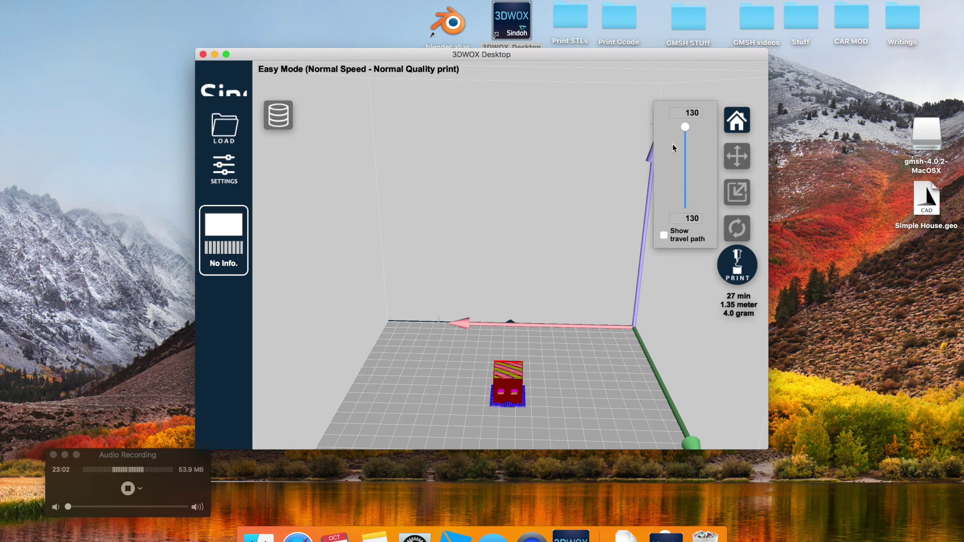
pyautogui.moveTo(684, 126); pyautogui.dragTo(684, 140)
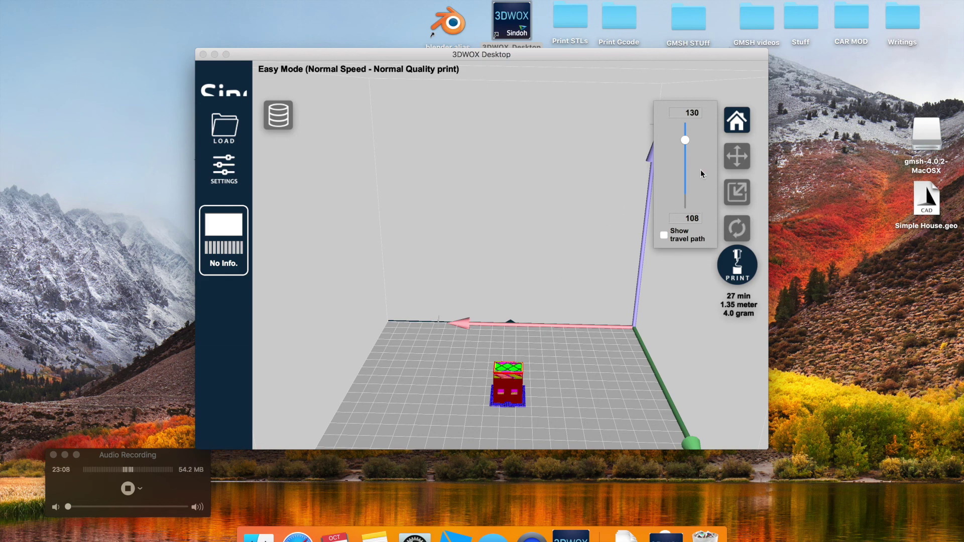
pyautogui.moveTo(688, 151); pyautogui.dragTo(672, 210)
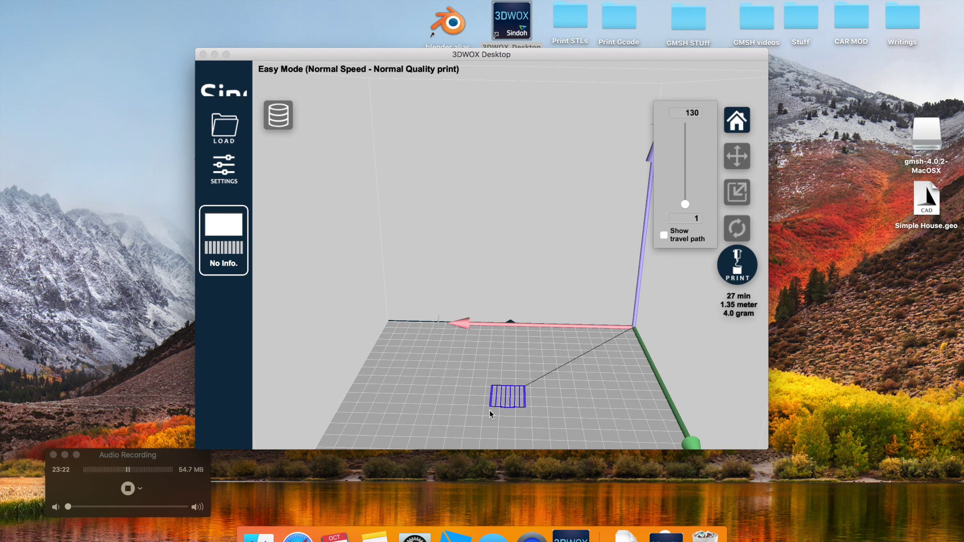
pyautogui.click(397, 314)
pyautogui.click(127, 488)
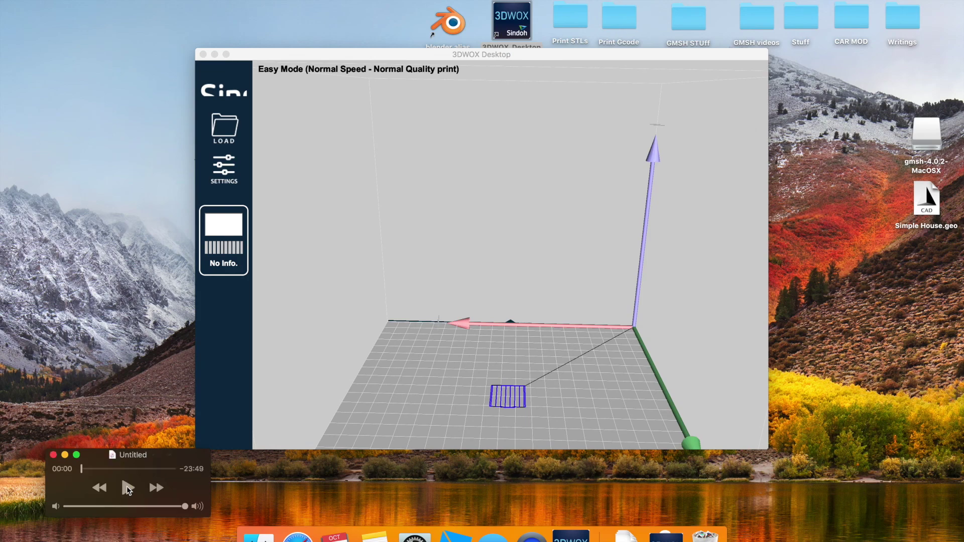